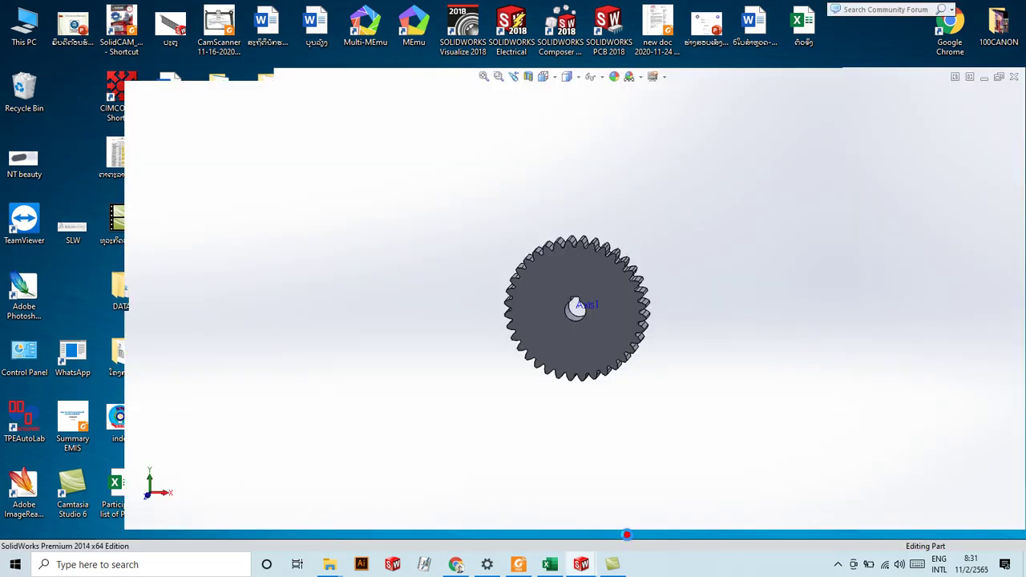
Examine the finished gear model from several angles and review the sketch behind its base extrusion.
scroll(674, 390, "up", 3)
scroll(673, 389, "down", 1)
scroll(609, 292, "down", 5)
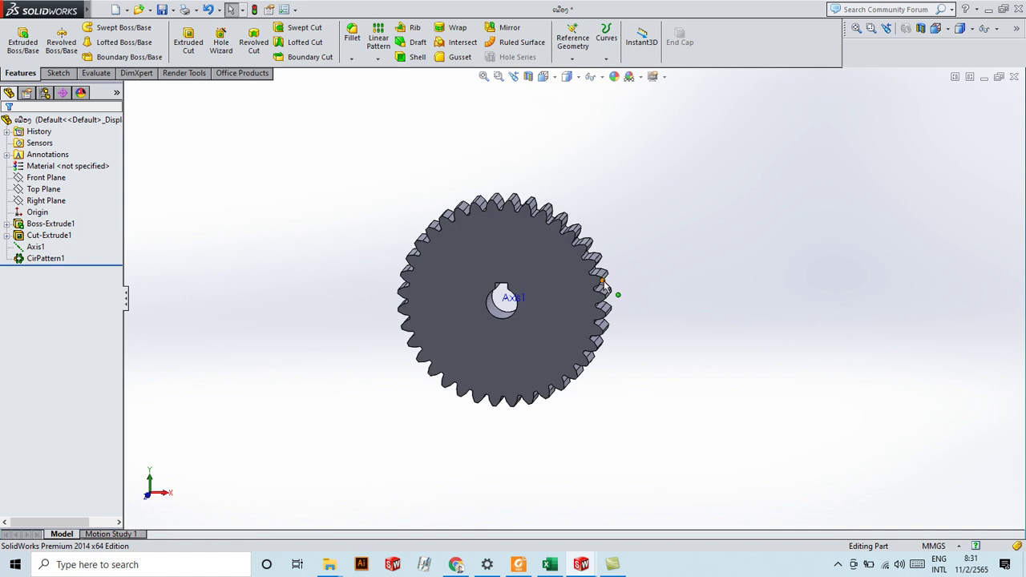
middle_click_drag(604, 291, 807, 300)
middle_click_drag(713, 257, 645, 275)
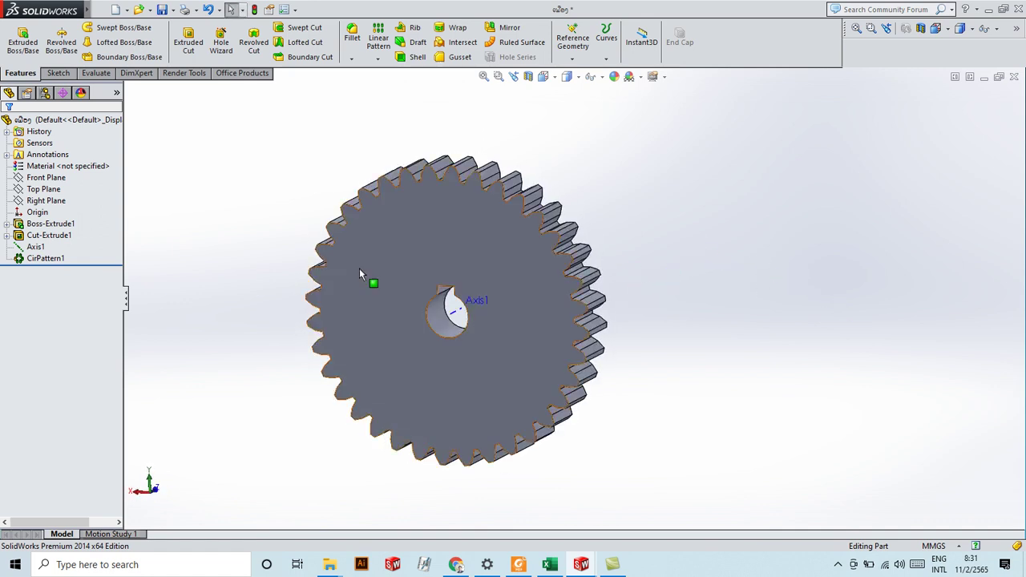
left_click(47, 224)
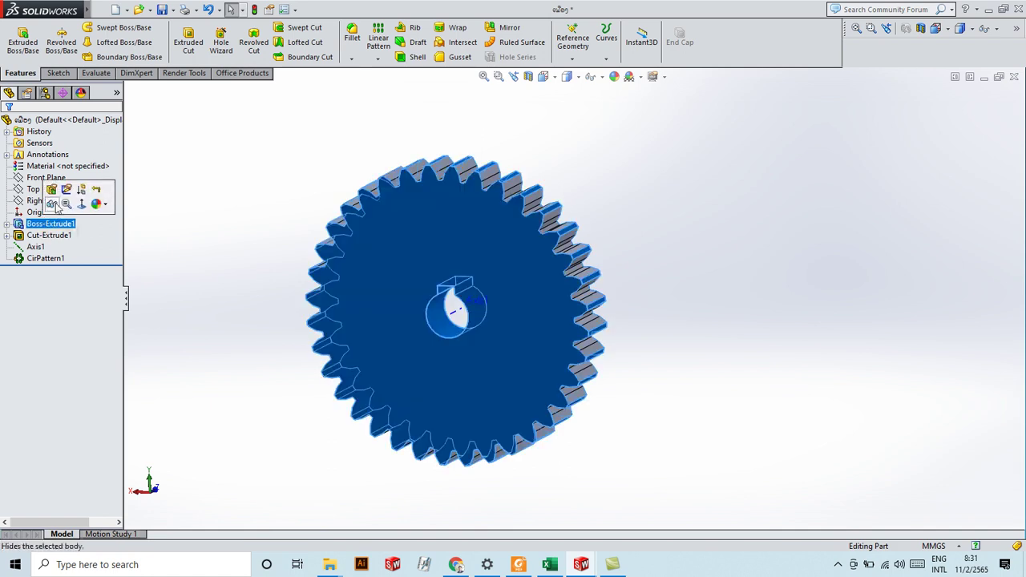
left_click(66, 190)
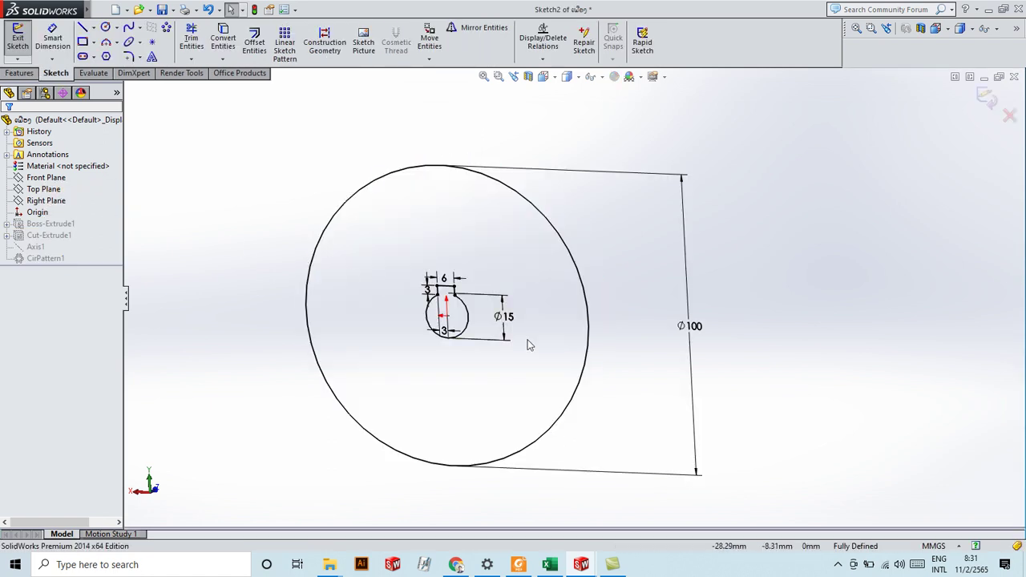
mouse_move(529, 338)
middle_mouse_down()
mouse_move(488, 316)
mouse_move(523, 332)
middle_mouse_up()
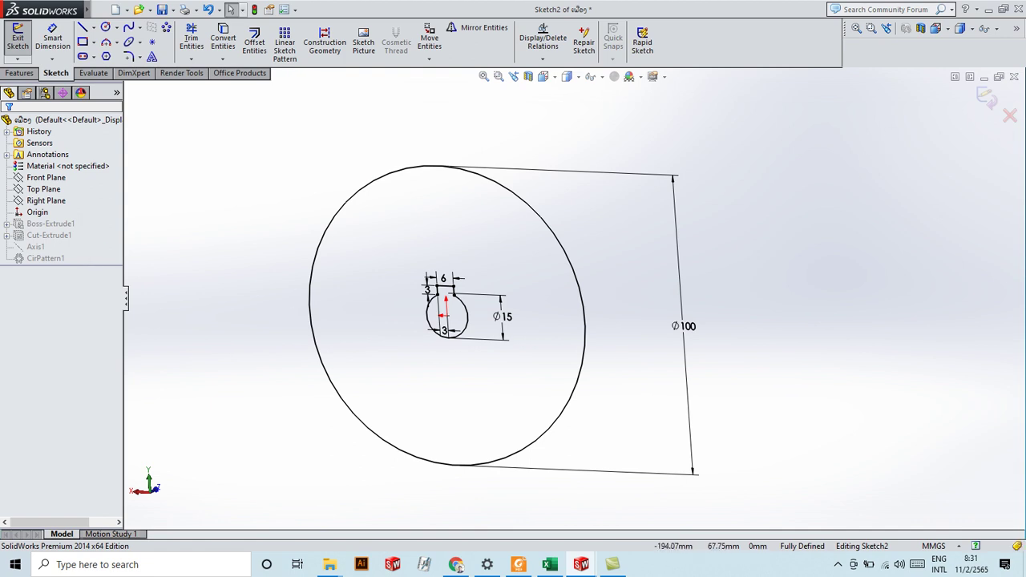
left_click(987, 96)
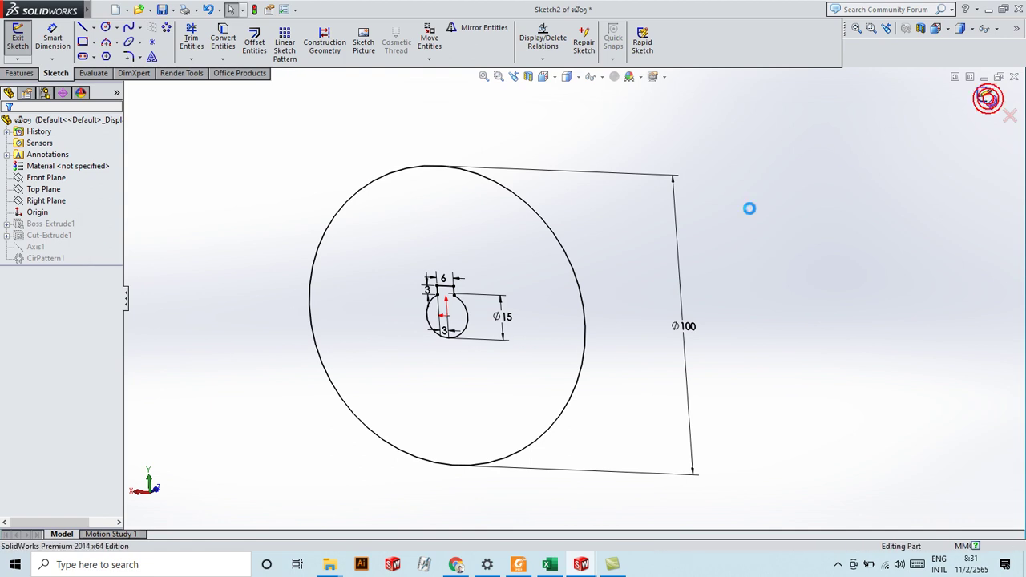
middle_click_drag(447, 309, 513, 323)
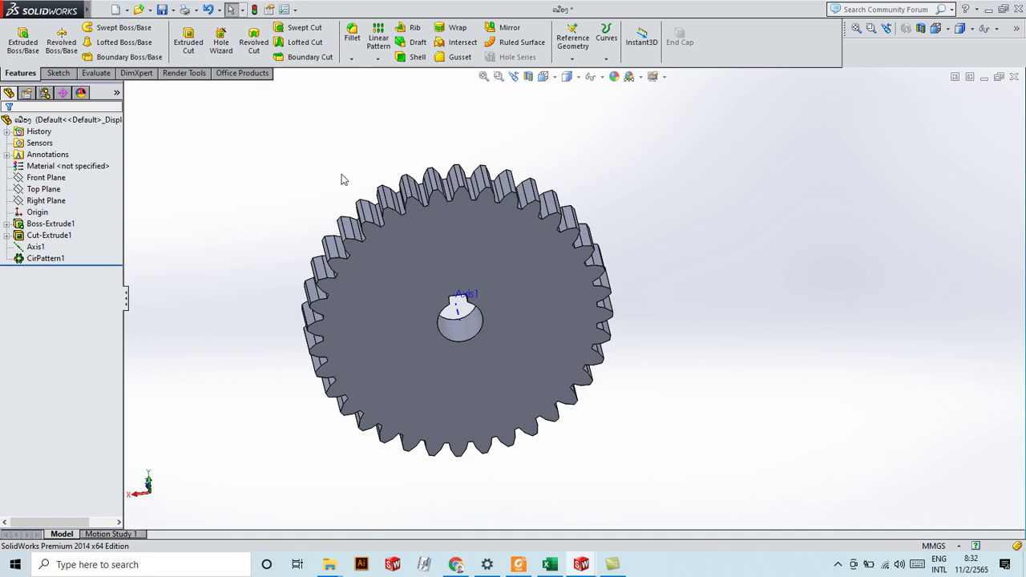
scroll(377, 205, "up", 3)
scroll(433, 264, "down", 2)
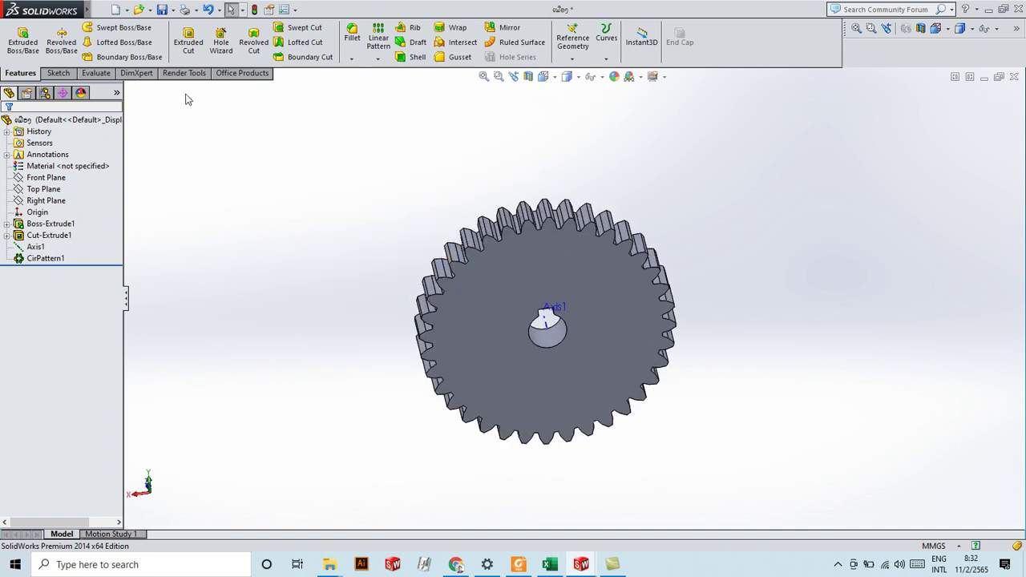
Launch a new SolidWorks 2014 session from the desktop and create a new part document.
left_click(990, 9)
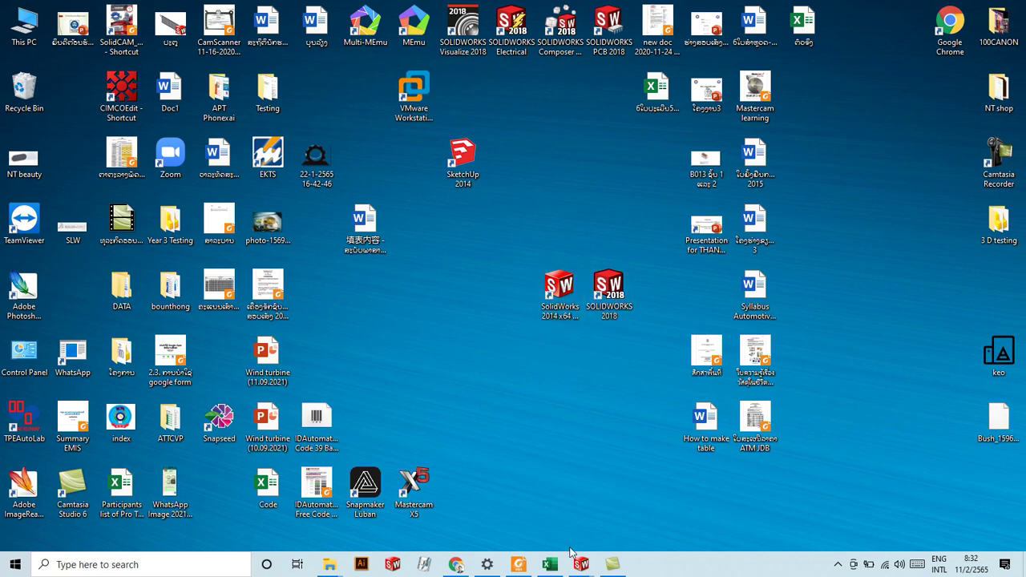
mouse_move(585, 569)
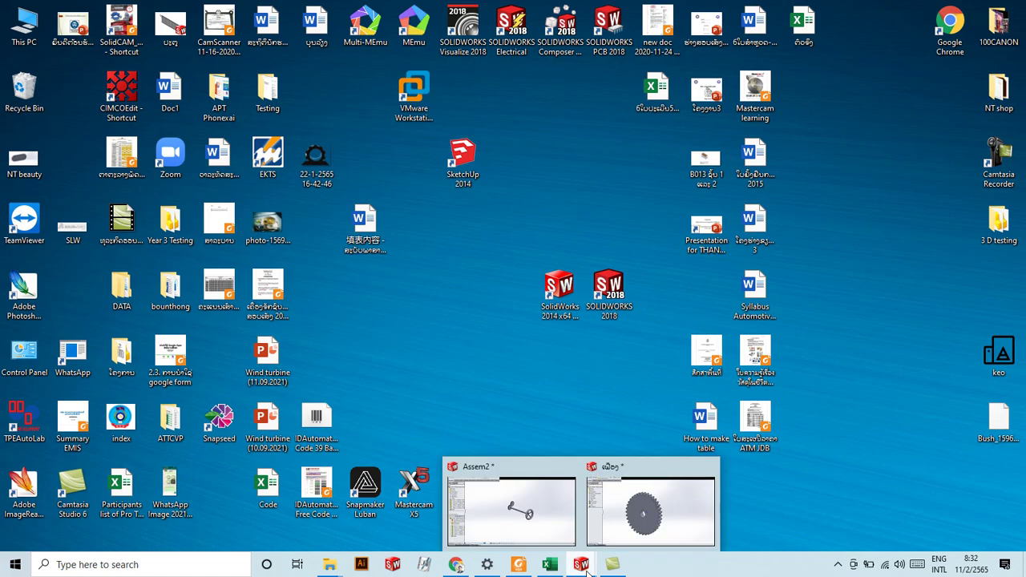
left_click(623, 535)
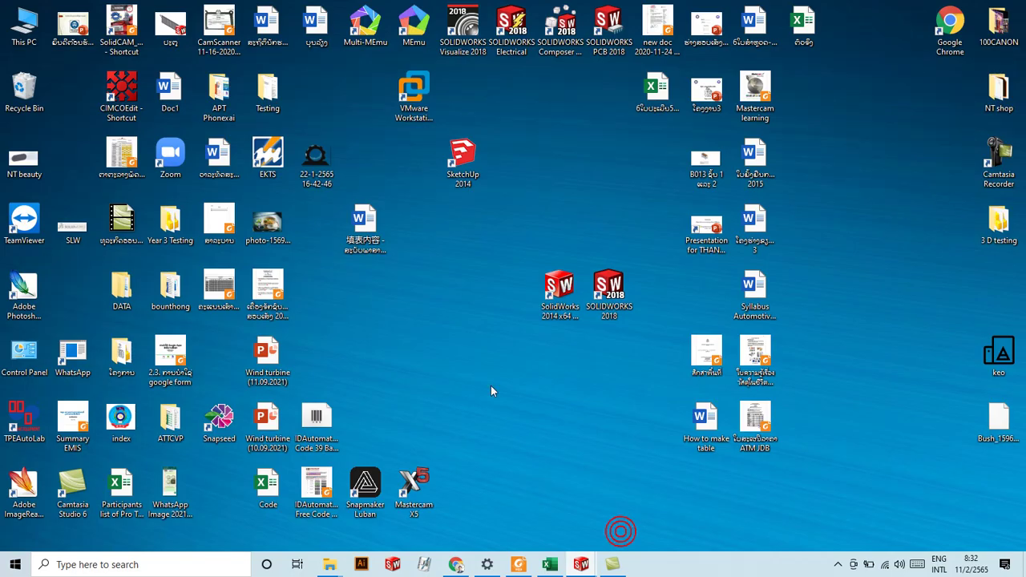
double_click(561, 289)
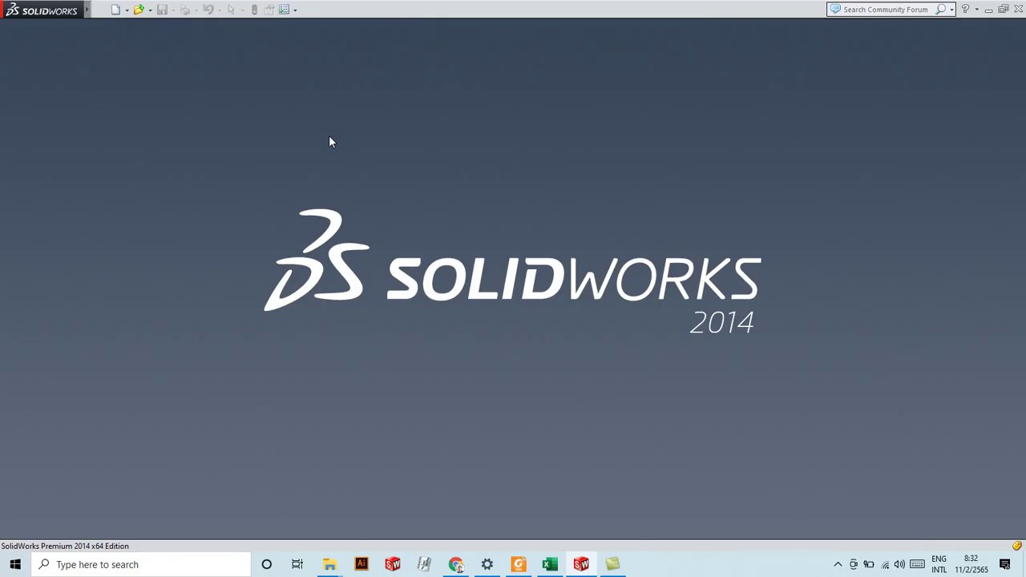
left_click(117, 11)
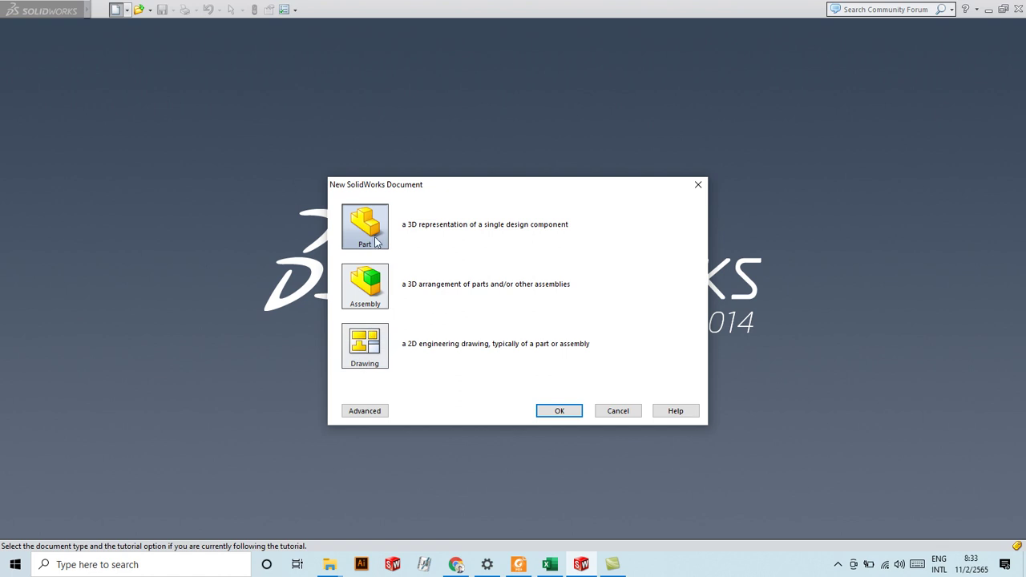
left_click(568, 415)
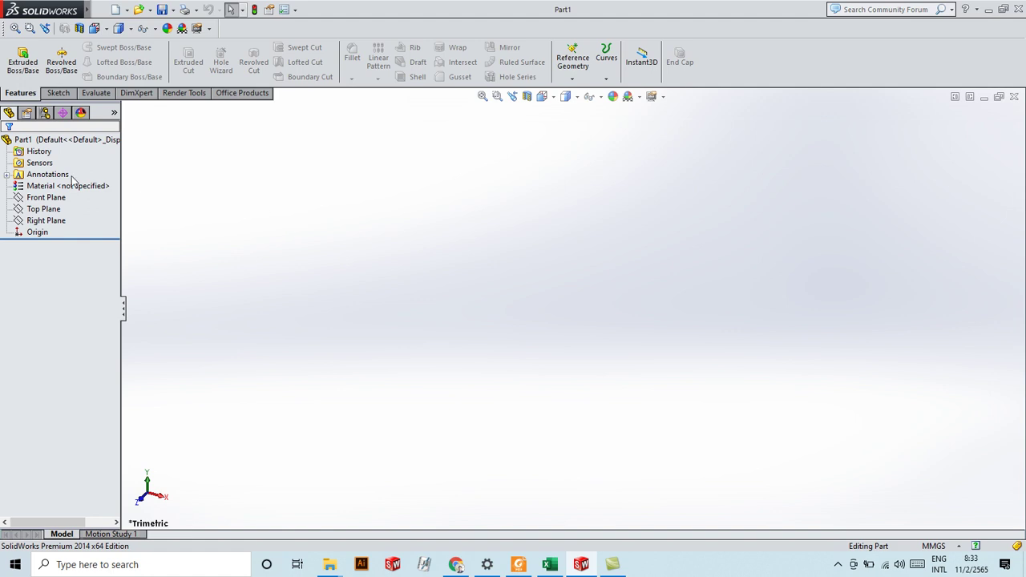
Start a new sketch on the Front Plane of the empty part.
left_click(45, 221)
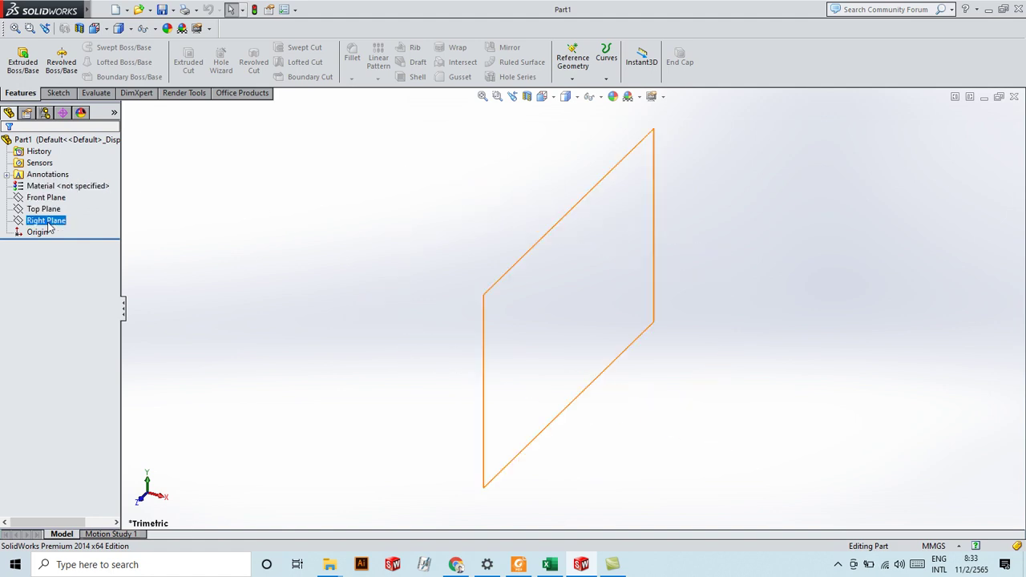
left_click(47, 198)
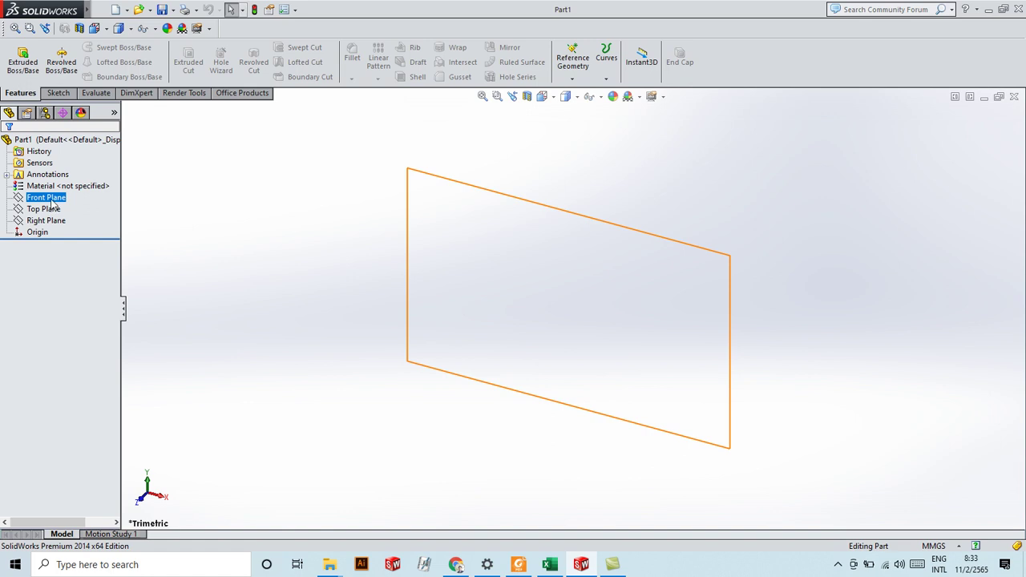
left_click(48, 199)
right_click(56, 202)
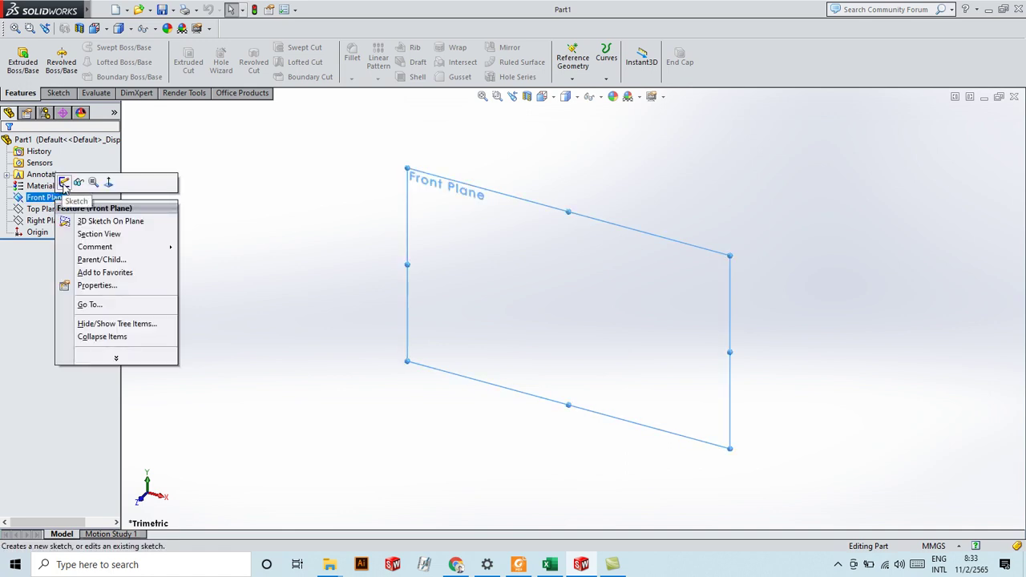
left_click(64, 183)
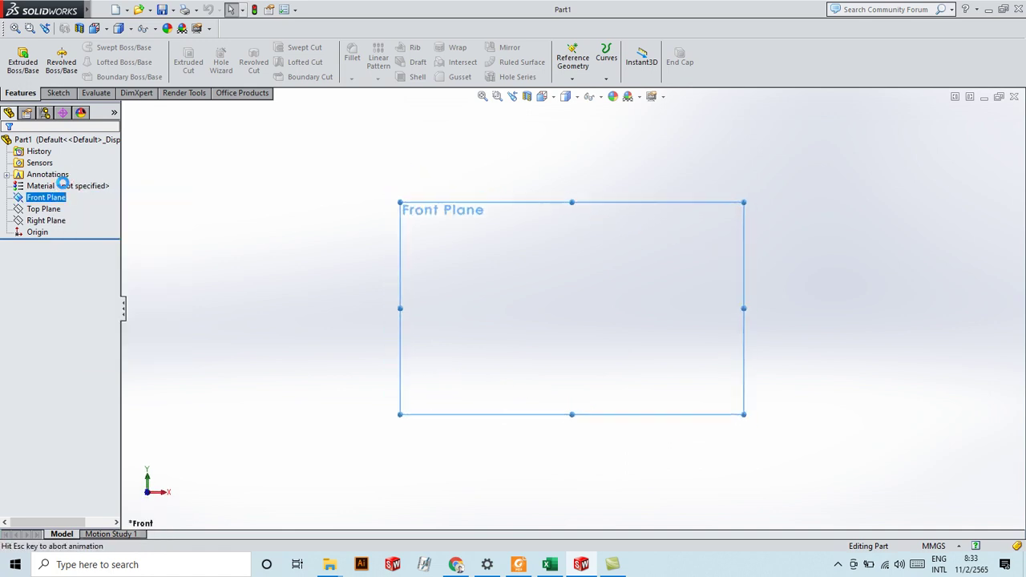
scroll(589, 321, "down", 2)
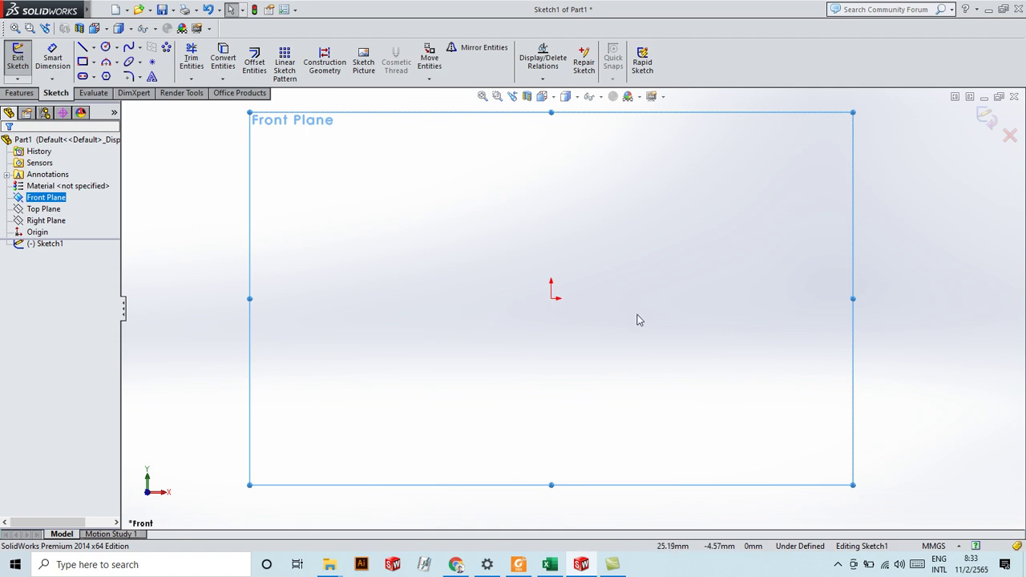
scroll(614, 315, "up", 2)
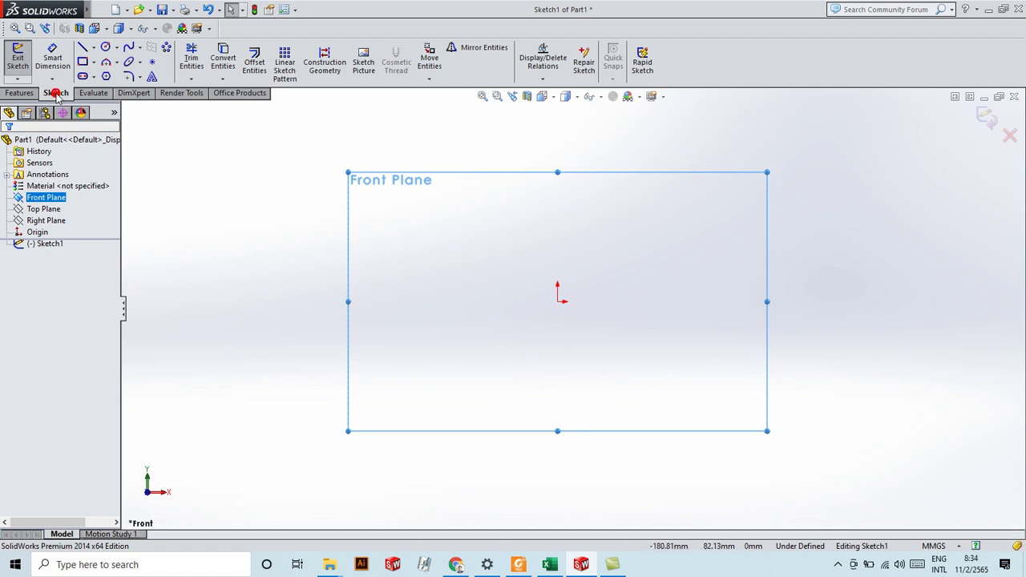
Sketch a circle centred on the origin with a radius of about 60 mm.
left_click(116, 49)
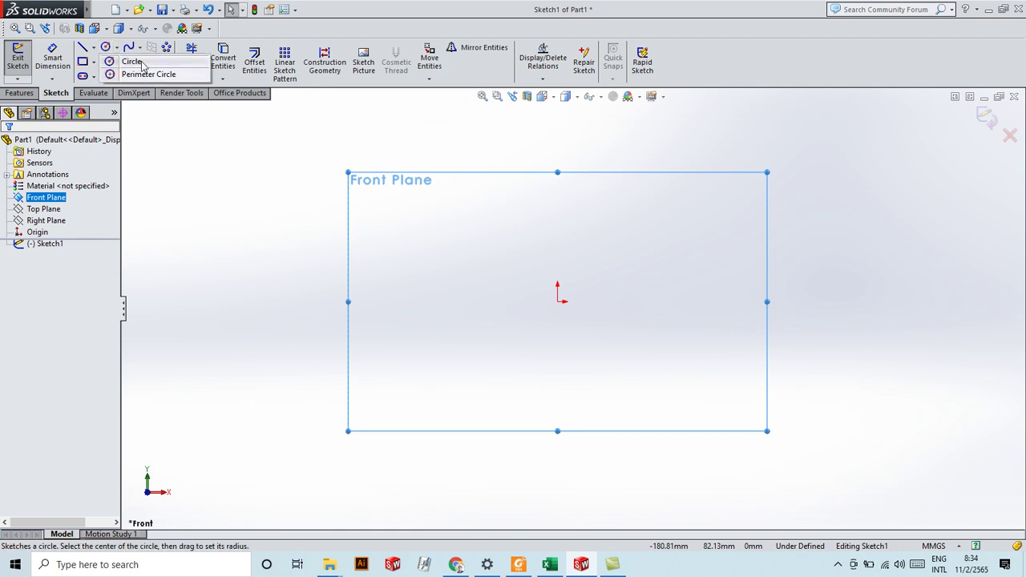
left_click(146, 62)
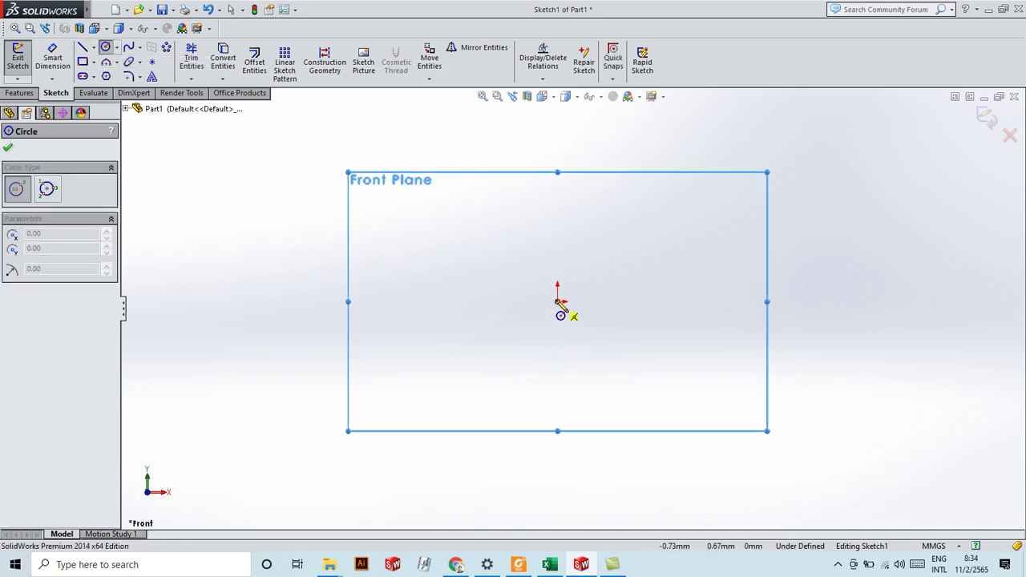
left_click(558, 301)
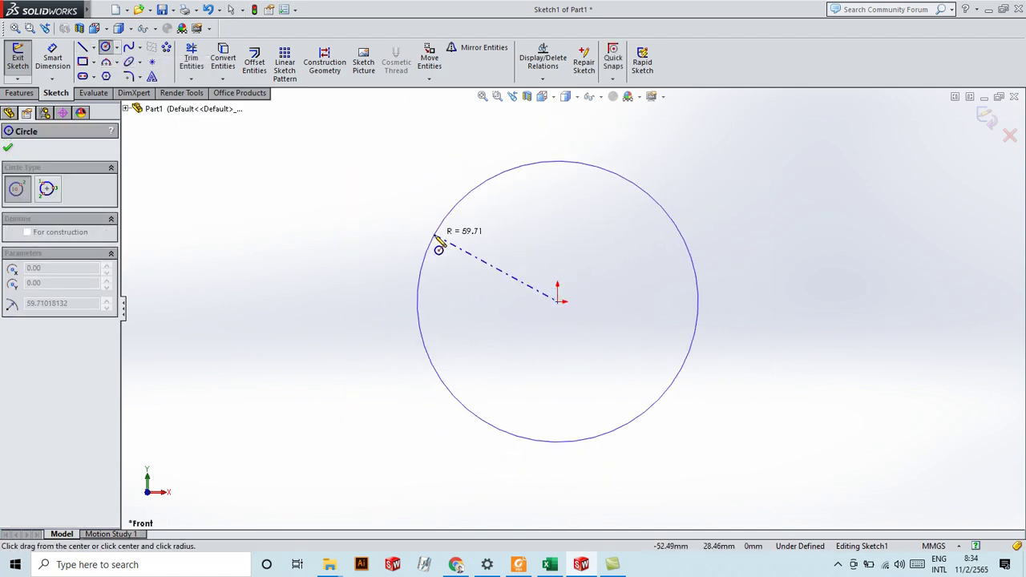
left_click(434, 237)
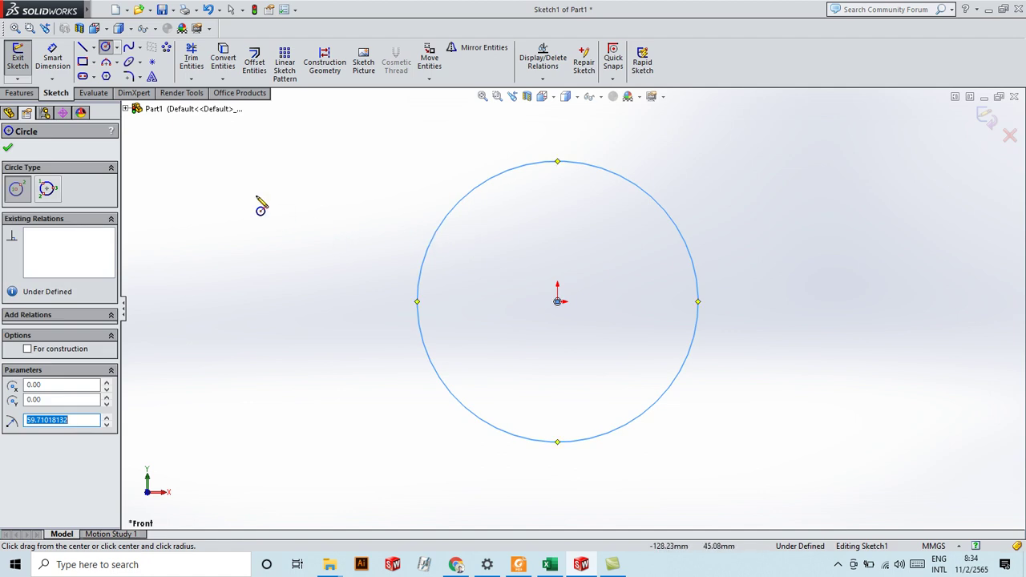
Dimension the circle's diameter, place the dimension beside the circle and set it to 100 mm.
left_click(53, 58)
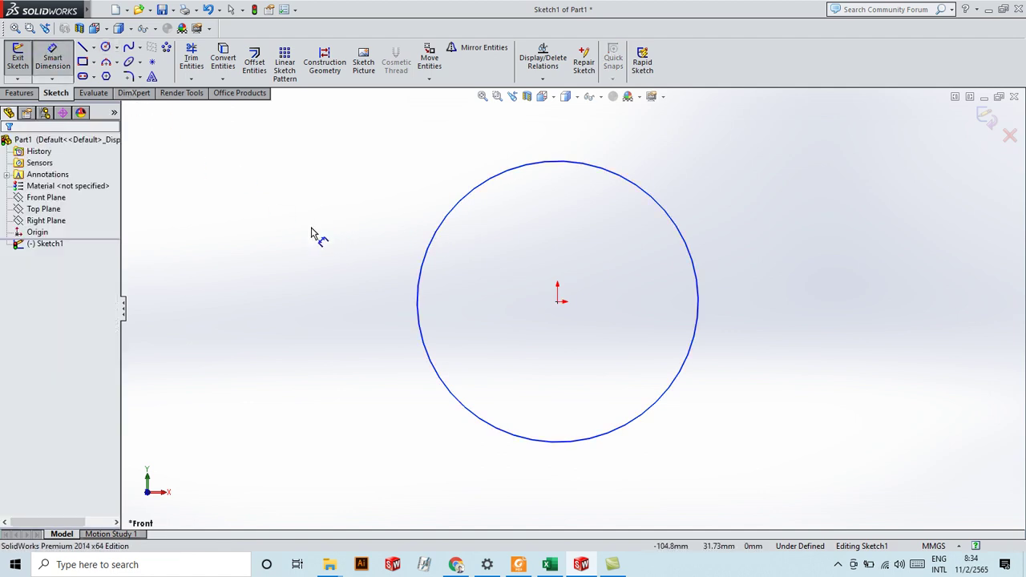
left_click(418, 307)
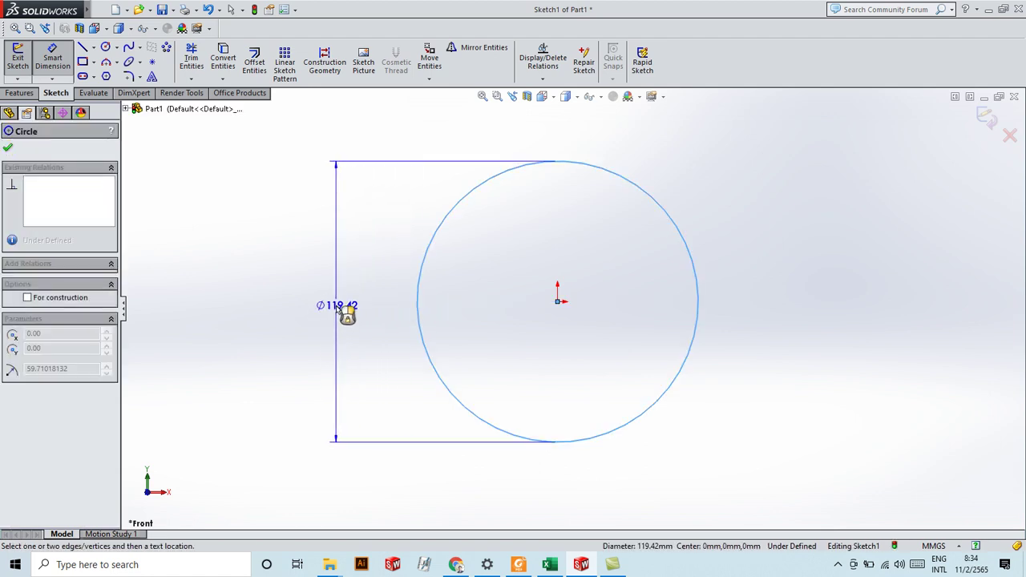
left_click(337, 307)
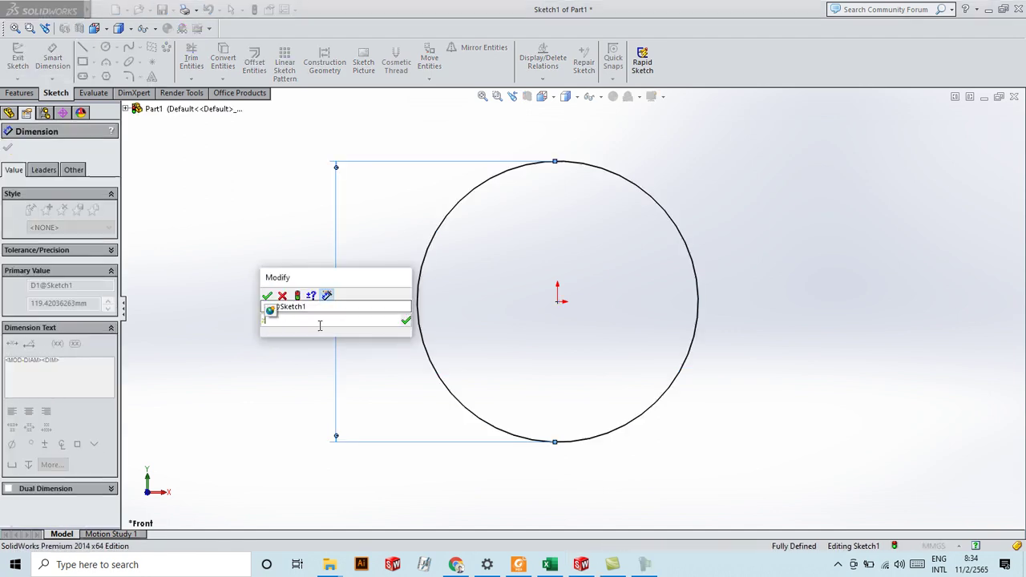
left_click(334, 322)
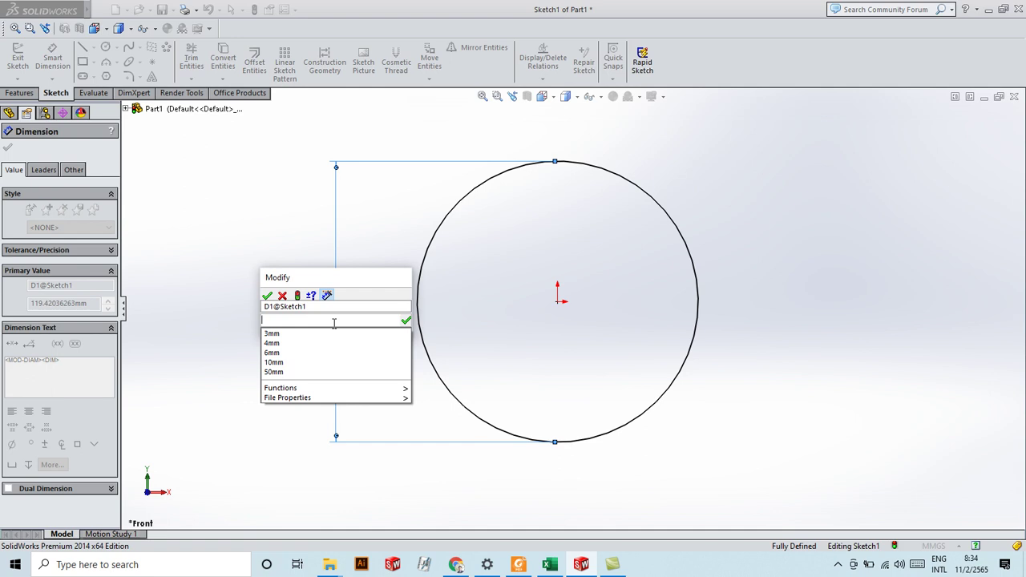
key("super+space")
key("super+space")
key("super+space")
key("super+space")
type("100")
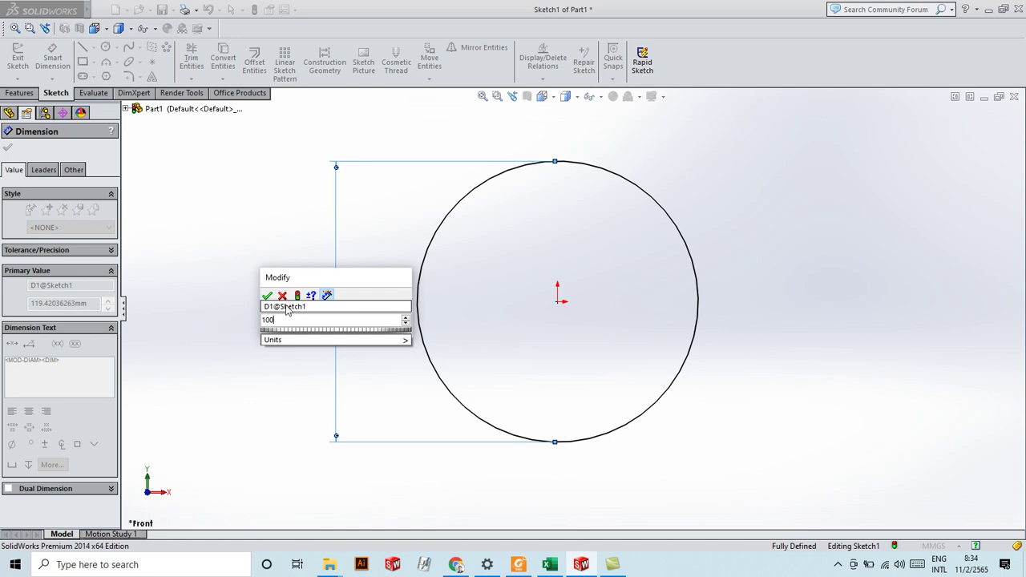
left_click(268, 296)
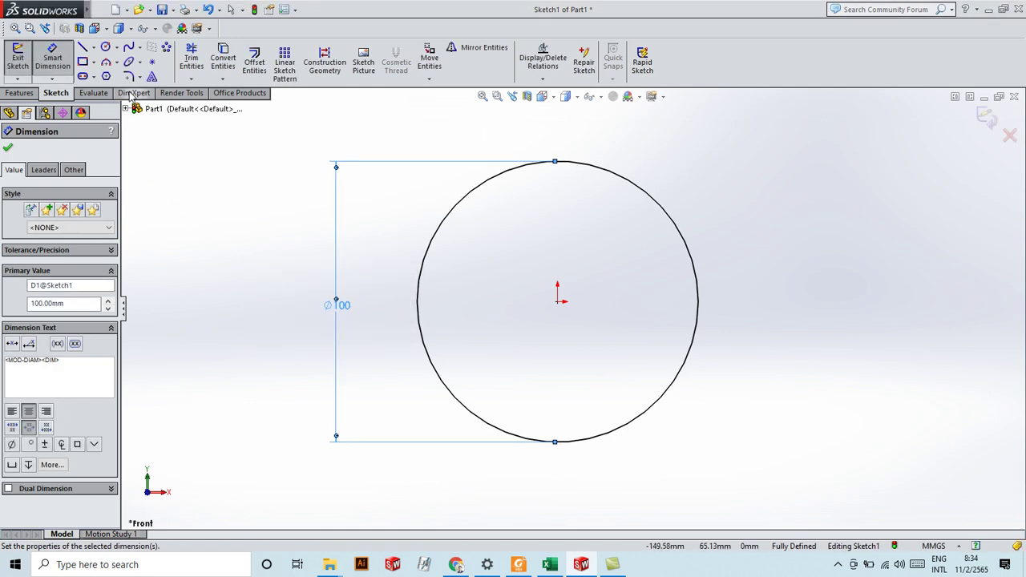
Sketch a smaller concentric circle at the origin with a radius of about 11 mm.
left_click(105, 47)
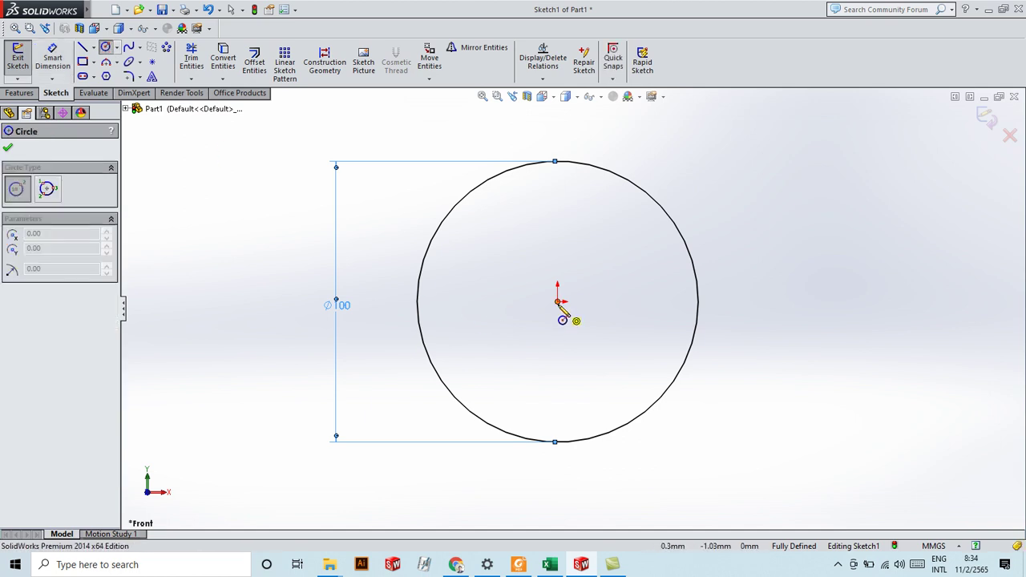
left_click(558, 302)
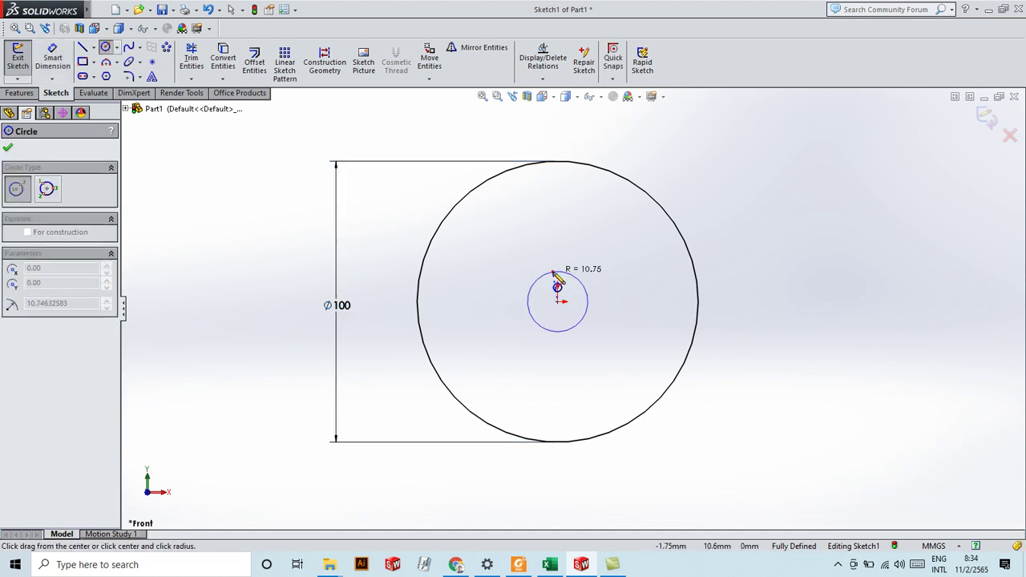
left_click(554, 271)
Dimension the inner circle's diameter, place the dimension below the circle and set it to 25 mm.
left_click(52, 58)
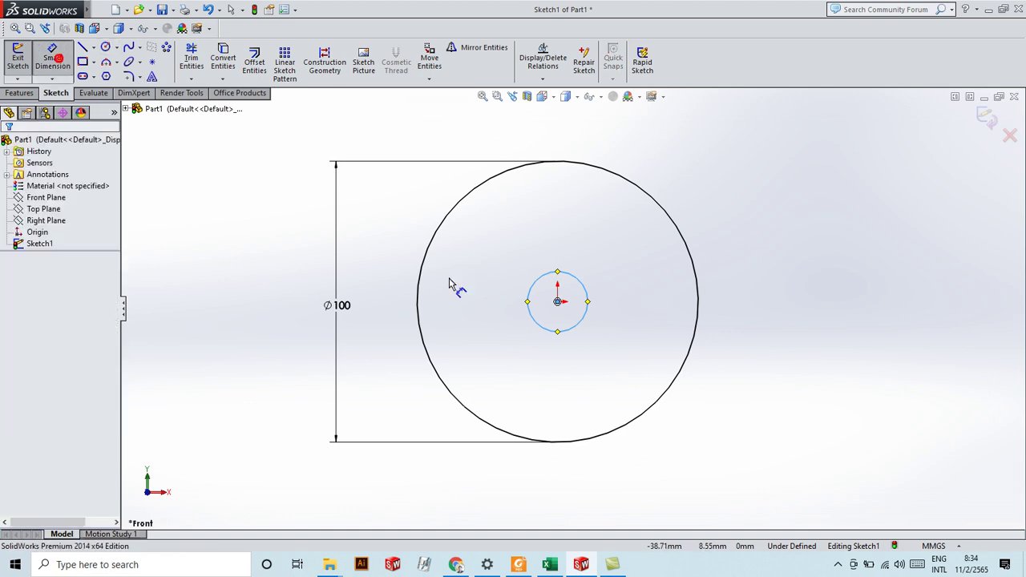
left_click(539, 285)
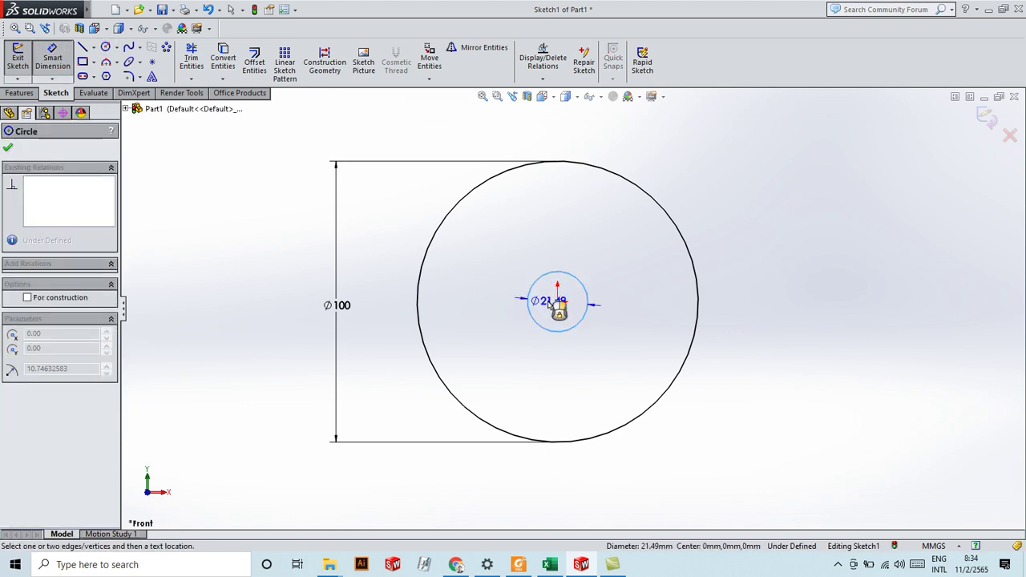
left_click(555, 367)
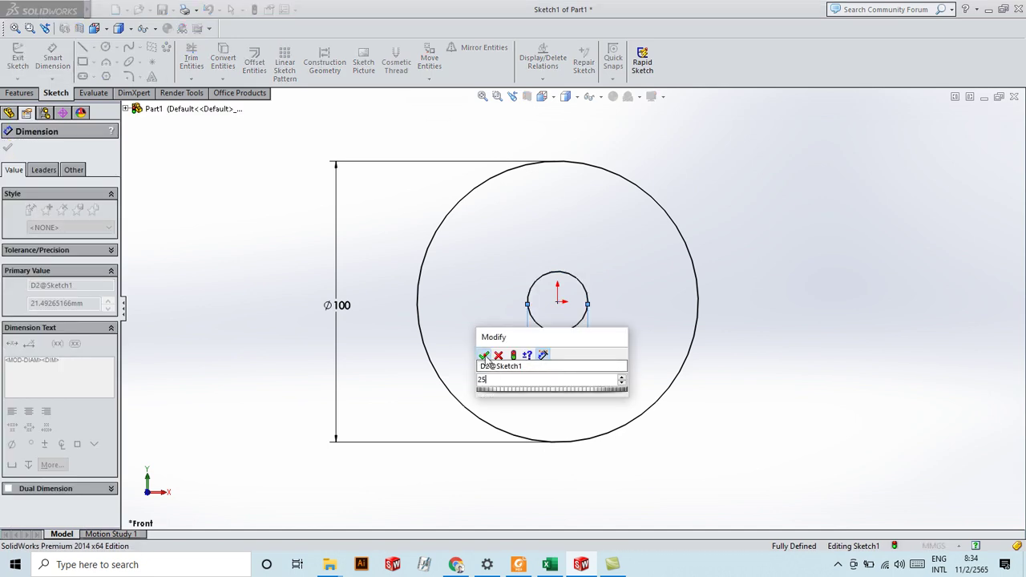
left_click(484, 357)
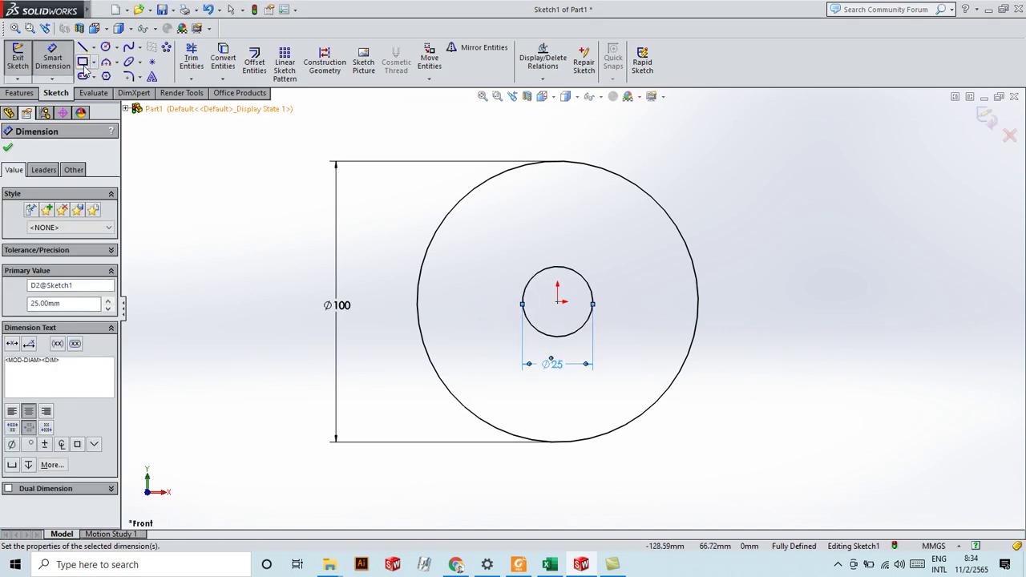
left_click(83, 62)
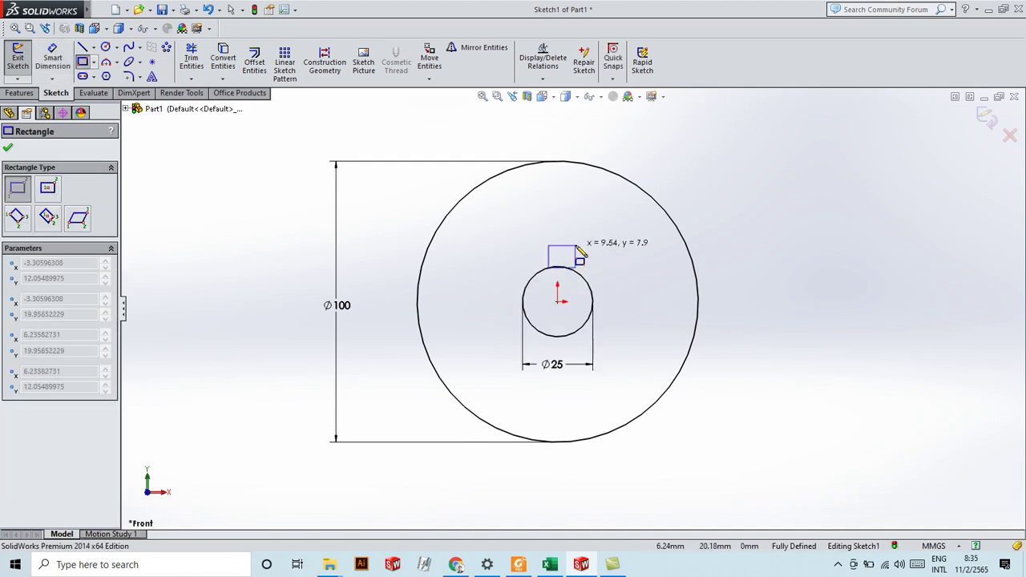
key("Escape")
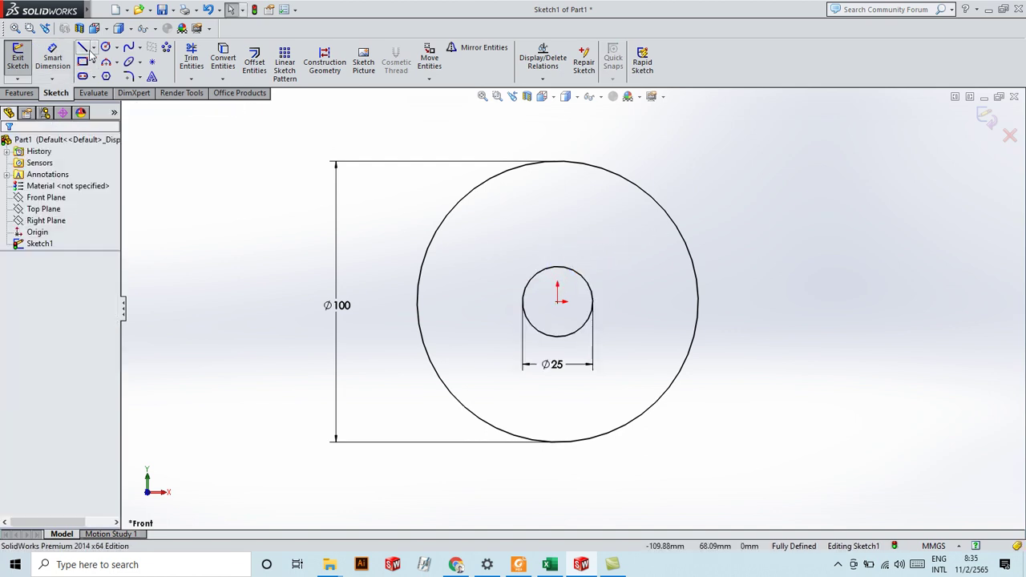
left_click(84, 63)
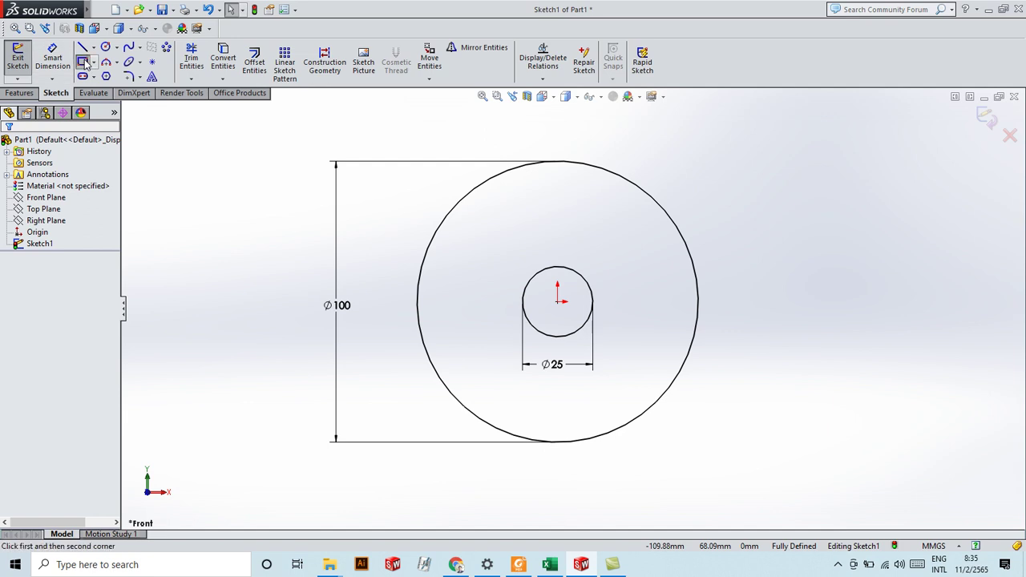
left_click(93, 62)
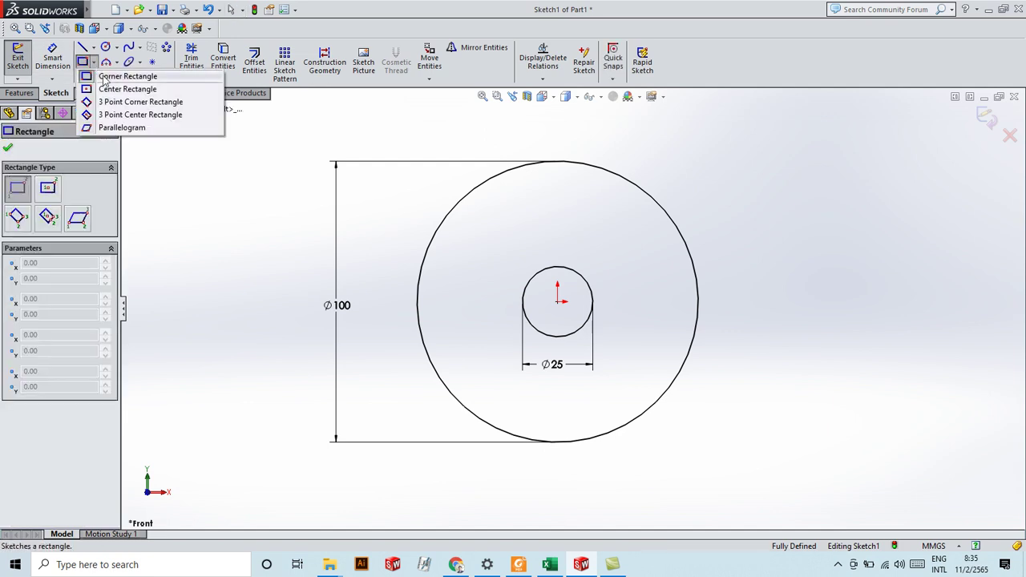
left_click(102, 77)
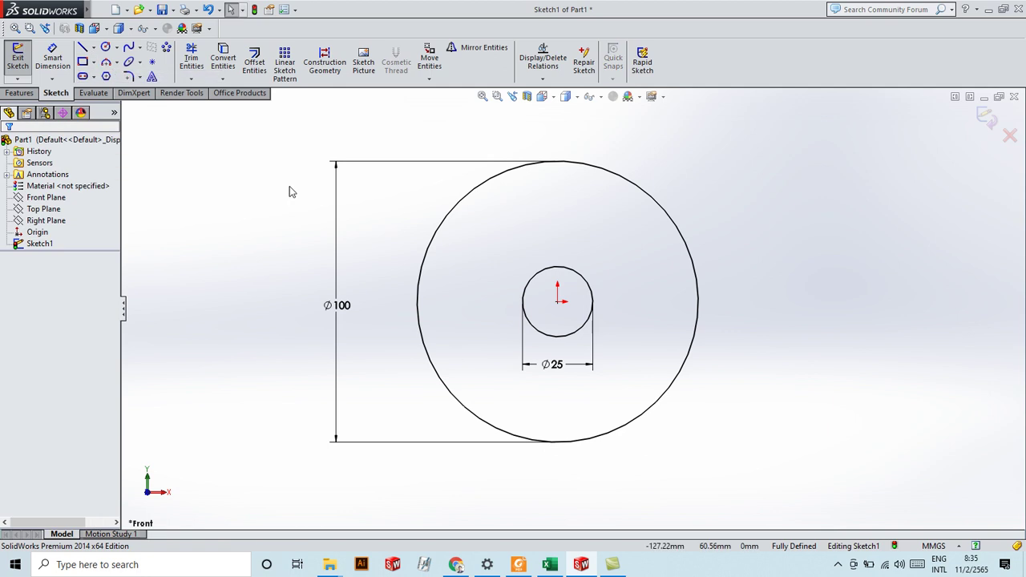
Sketch a corner rectangle about 15.7 mm wide and 12.6 mm high between the inner circle and the outer circle's upper edge.
left_click(81, 63)
left_click(537, 203)
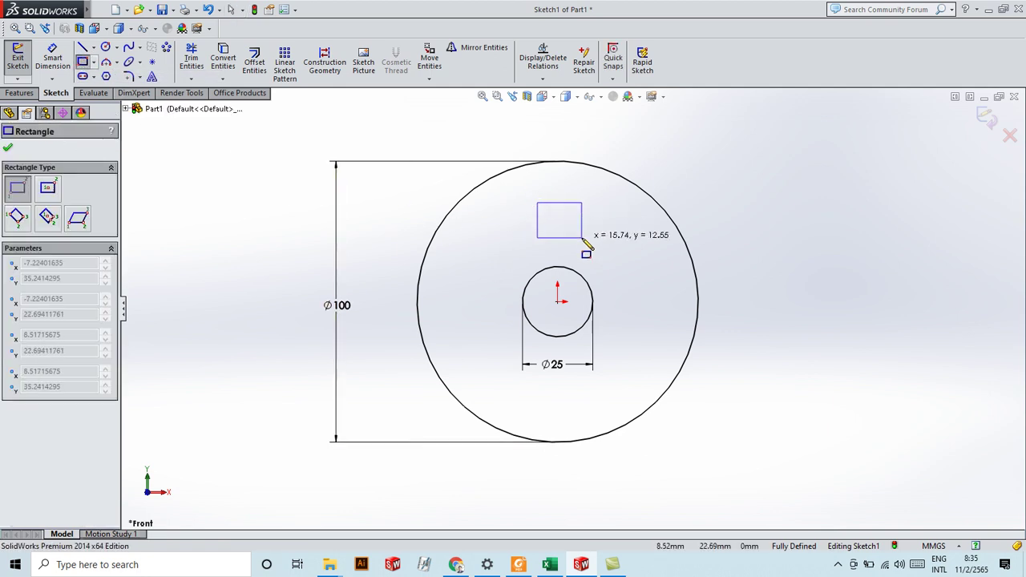
left_click(583, 238)
Dimension the rectangle's width as 6 mm and its height as 3 mm.
left_click(52, 59)
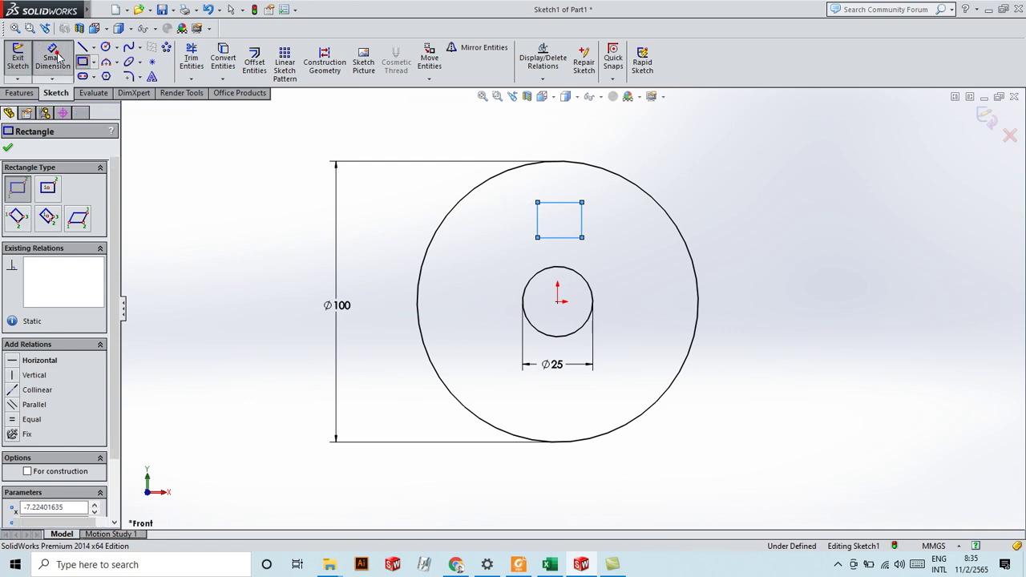
left_click(560, 203)
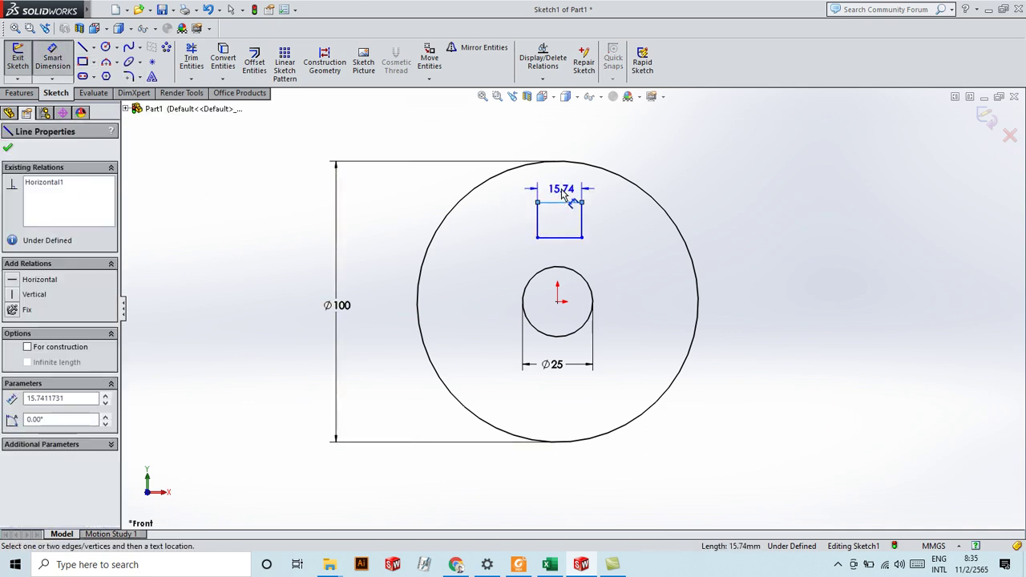
left_click(561, 191)
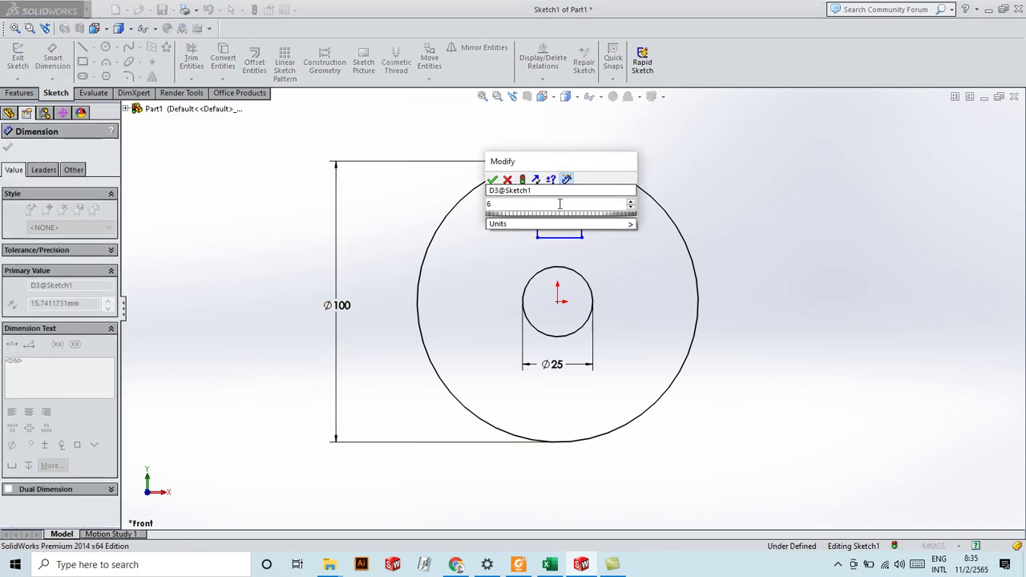
key("Return")
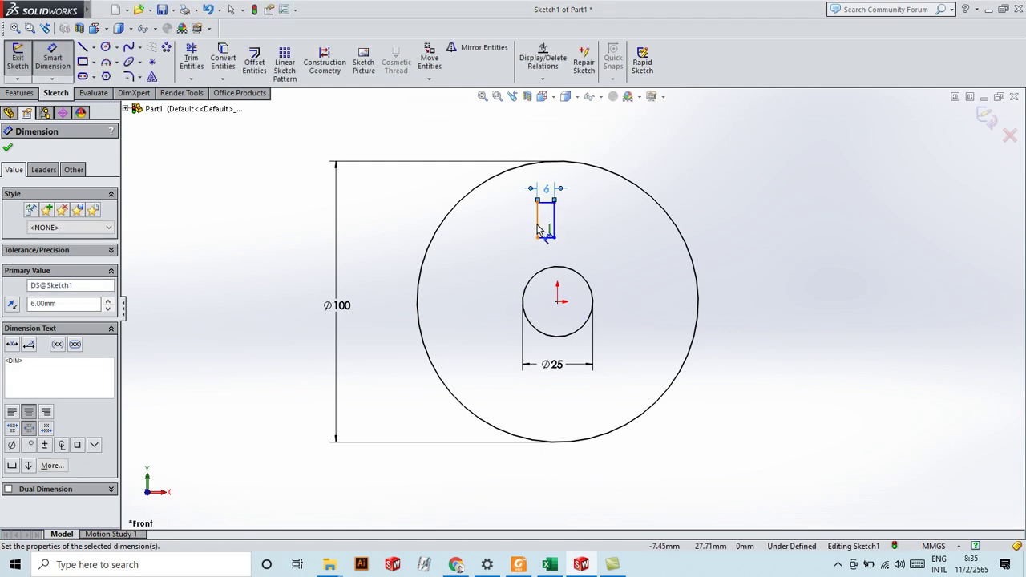
left_click(535, 227)
left_click(523, 225)
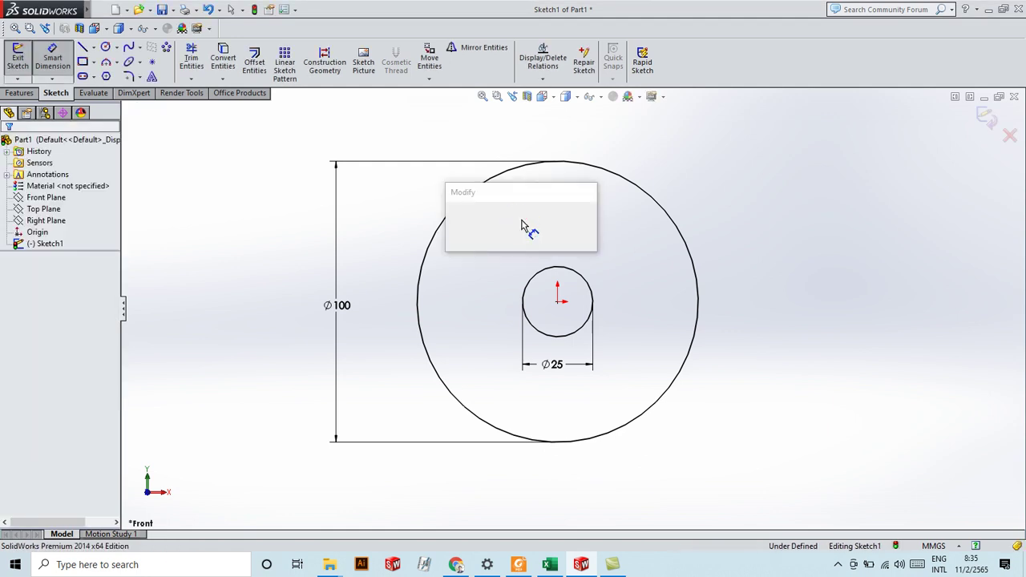
type("3.00mm")
key("Return")
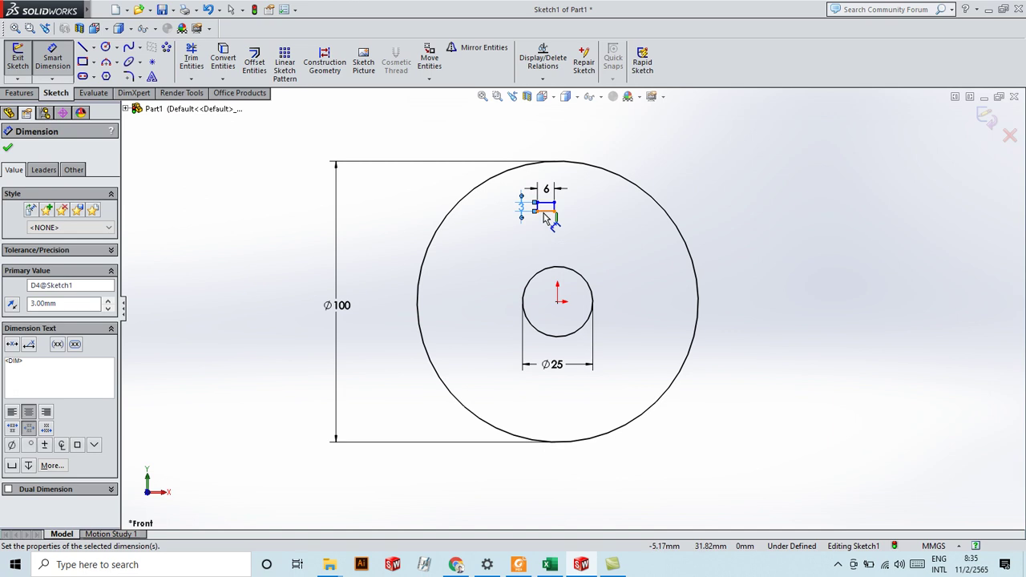
key("Escape")
Move the rectangle down onto the top of the 25 mm circle, with its lower right corner on the circle.
scroll(547, 225, "down", 3)
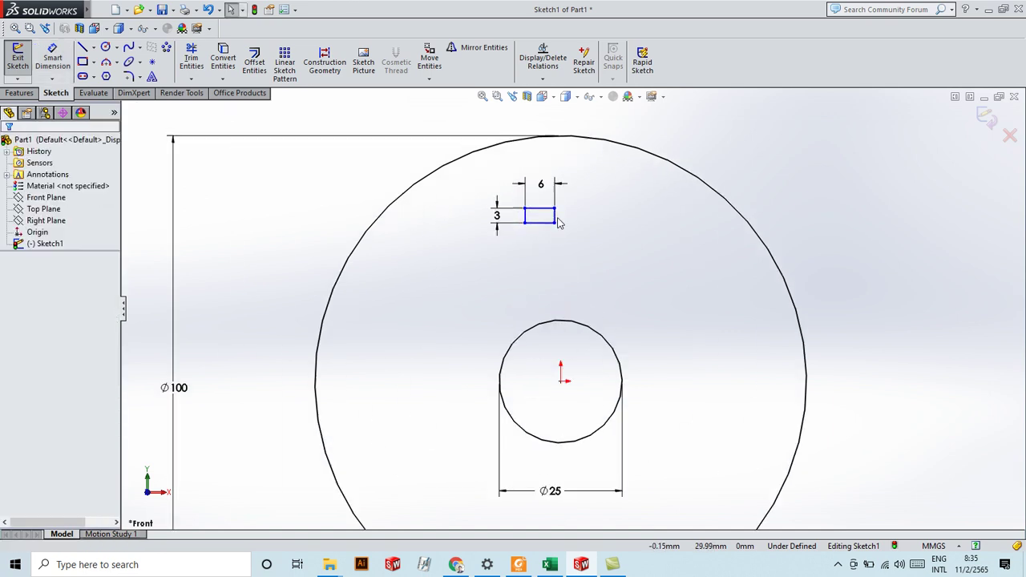
left_click_drag(551, 230, 575, 329)
mouse_move(575, 328)
left_mouse_down()
mouse_move(586, 333)
mouse_move(561, 284)
mouse_move(583, 329)
left_mouse_up()
left_click(499, 281)
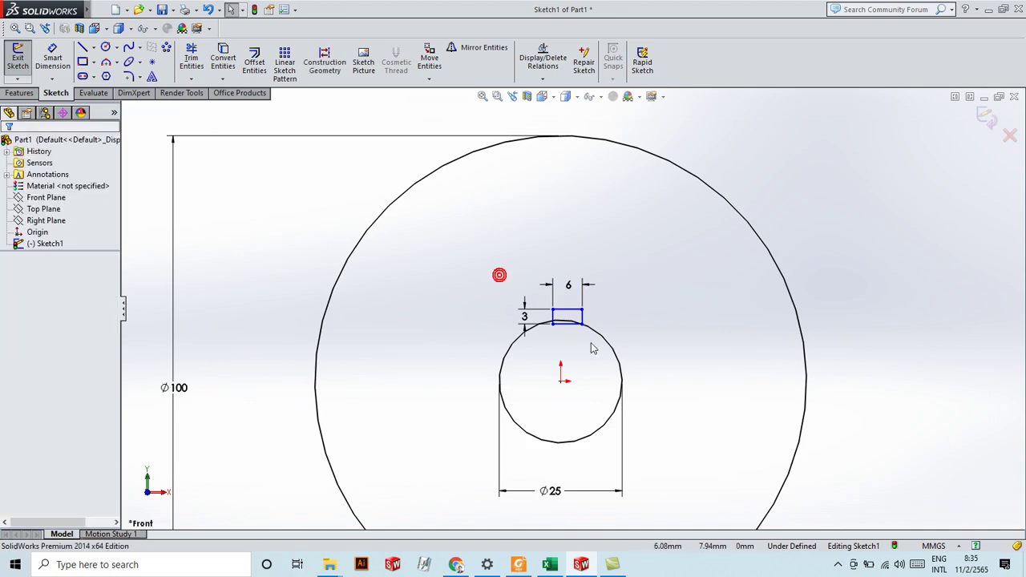
scroll(581, 320, "down", 3)
mouse_move(505, 297)
left_mouse_down()
mouse_move(486, 298)
mouse_move(509, 295)
left_mouse_up()
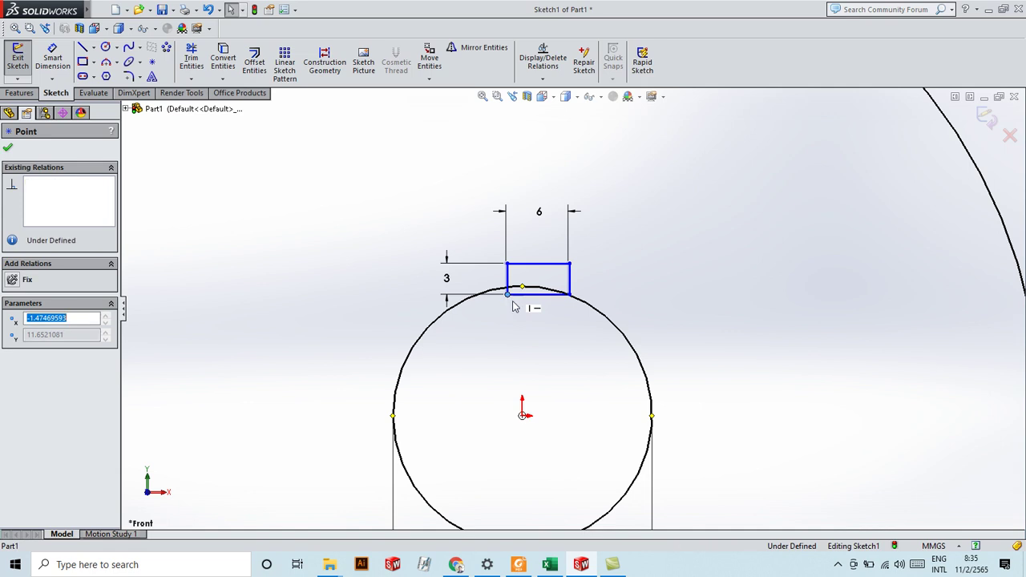
left_click(520, 333)
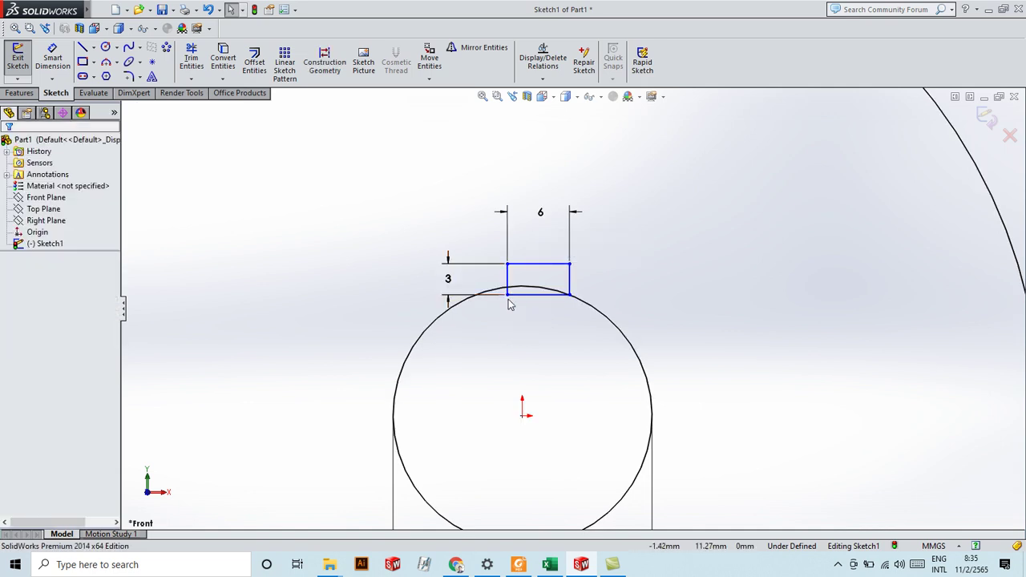
Make the rectangle's lower left corner coincident with the 25 mm circle.
left_click(507, 297)
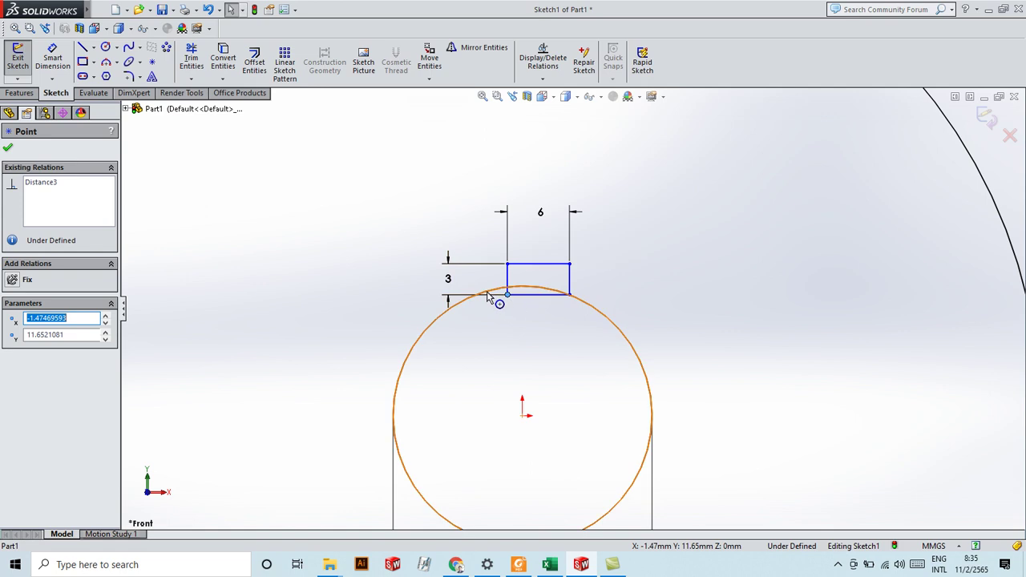
left_click(487, 295, "ctrl")
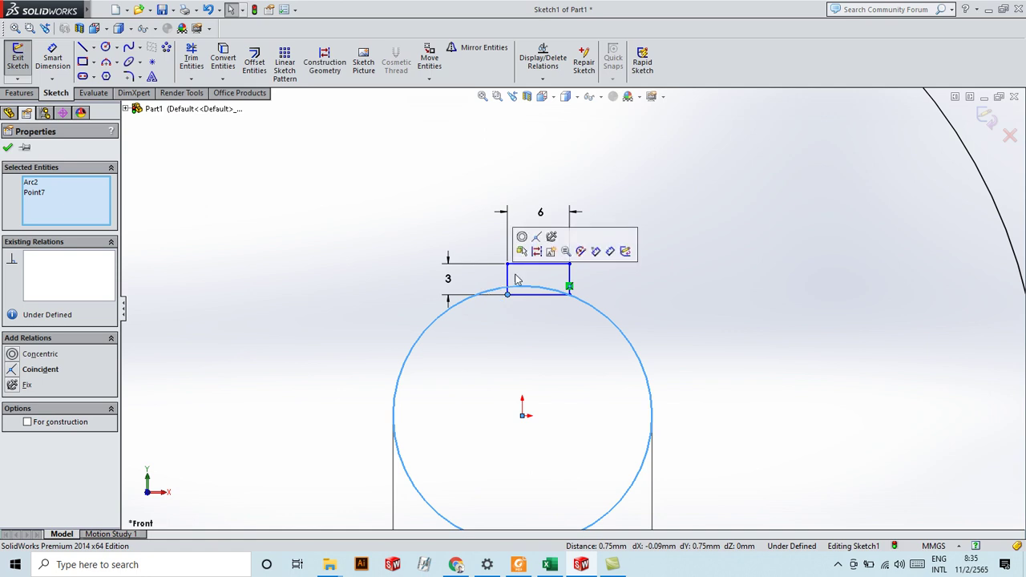
left_click(537, 239)
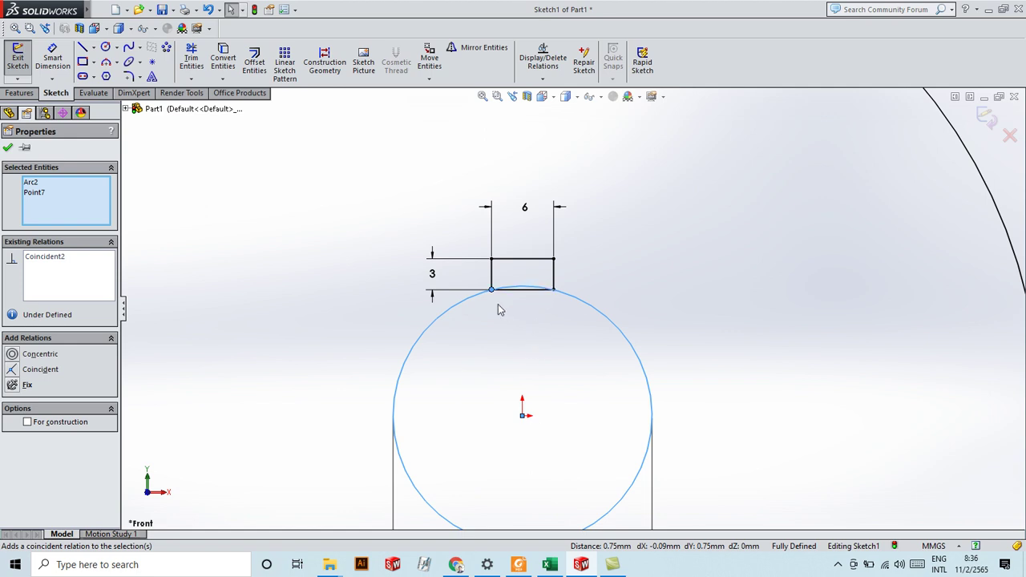
left_click(9, 148)
Try to remove the rectangle's lower edge and the circle arc inside it with Power trim.
scroll(497, 337, "down", 3)
scroll(566, 344, "up", 1)
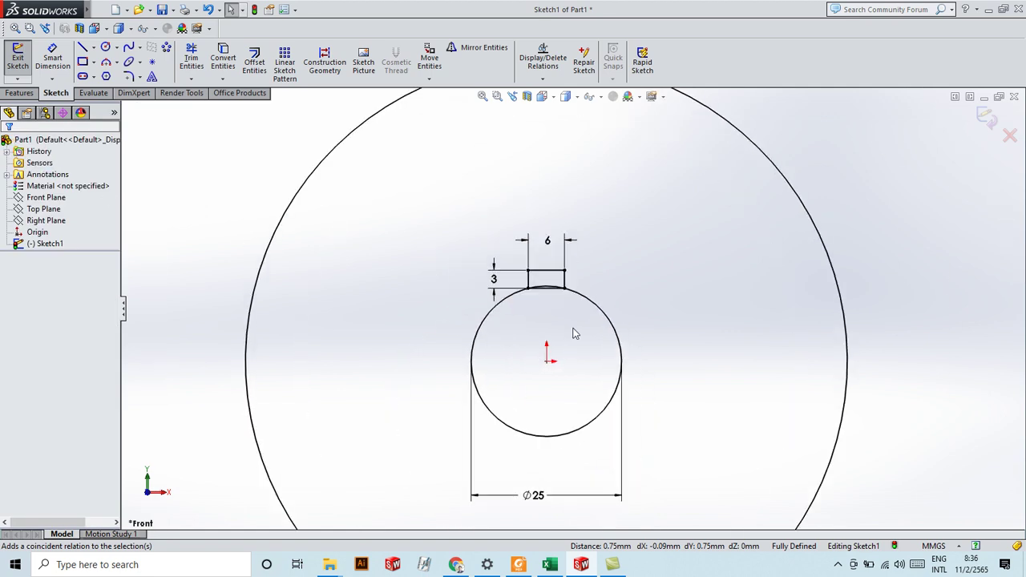
scroll(574, 314, "up", 2)
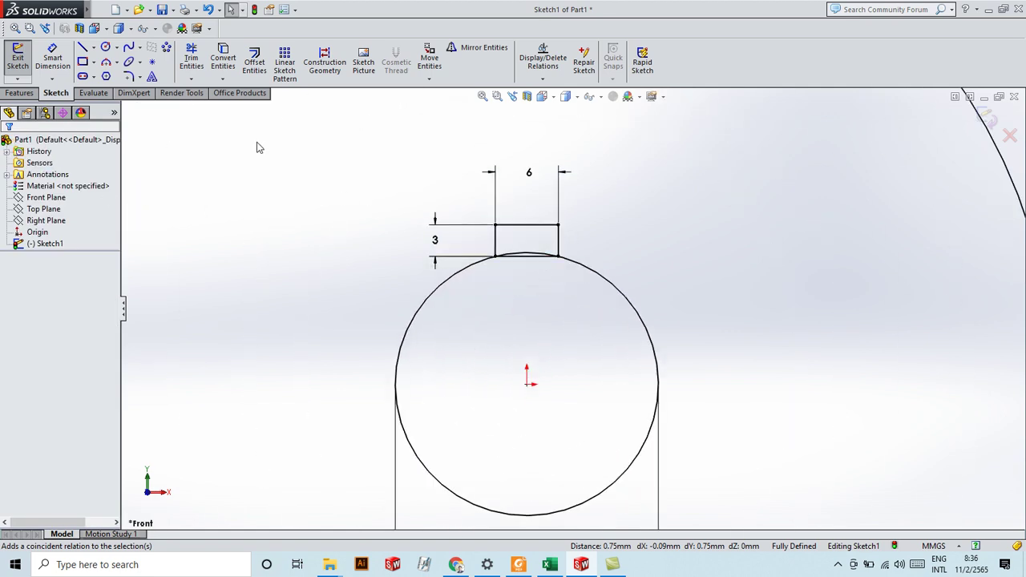
left_click(192, 59)
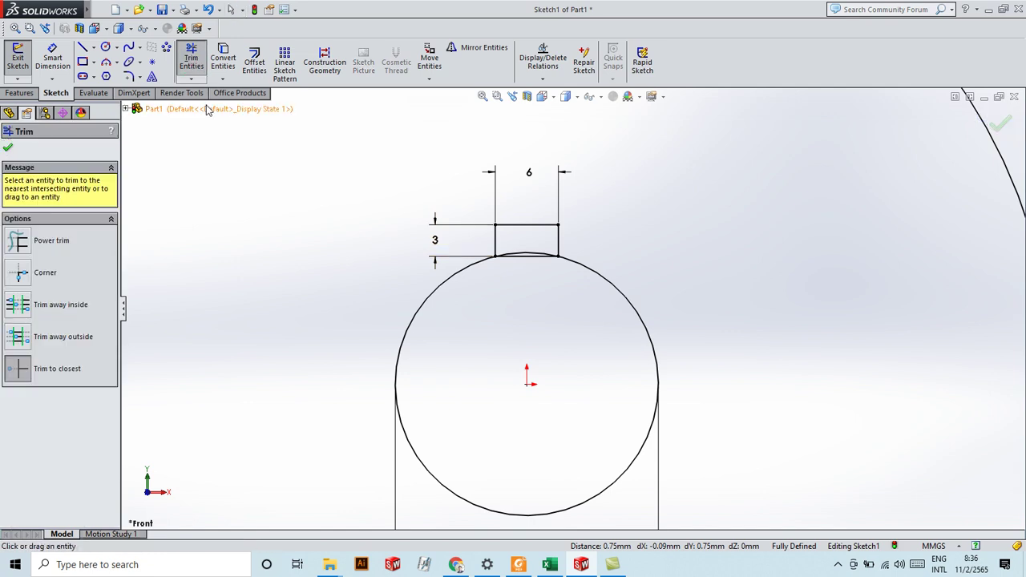
left_click(26, 241)
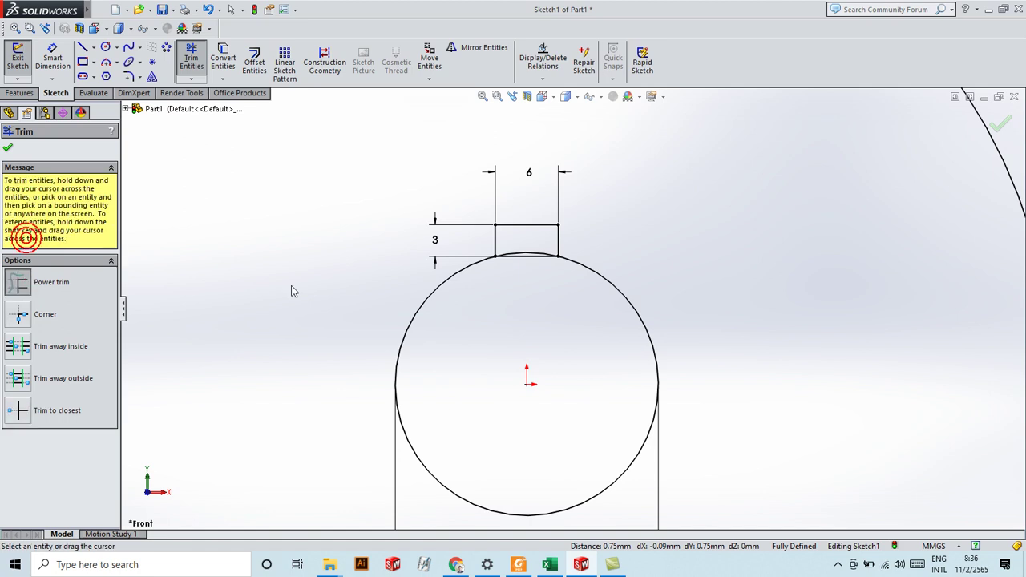
left_click_drag(597, 352, 524, 255)
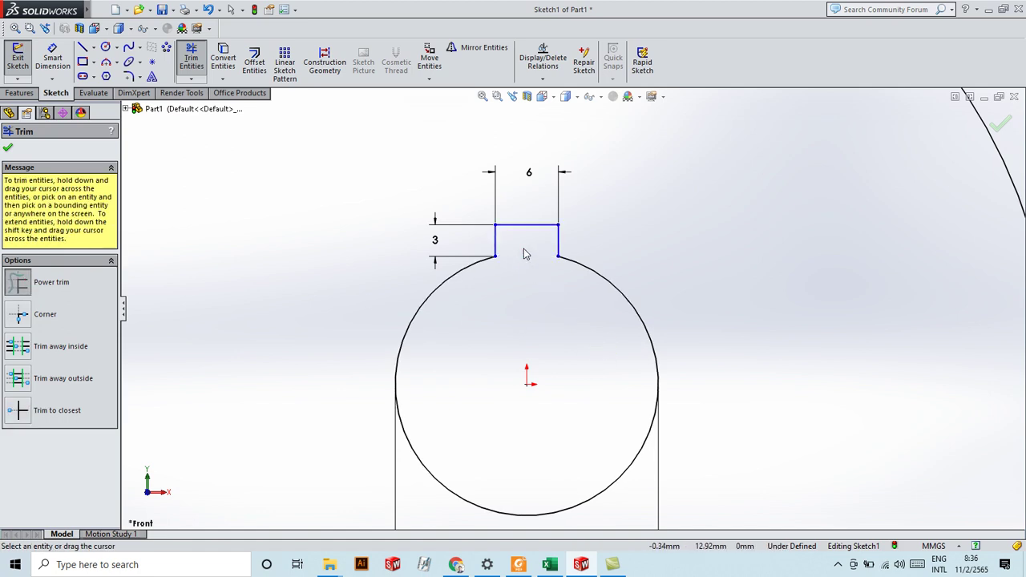
key("Escape")
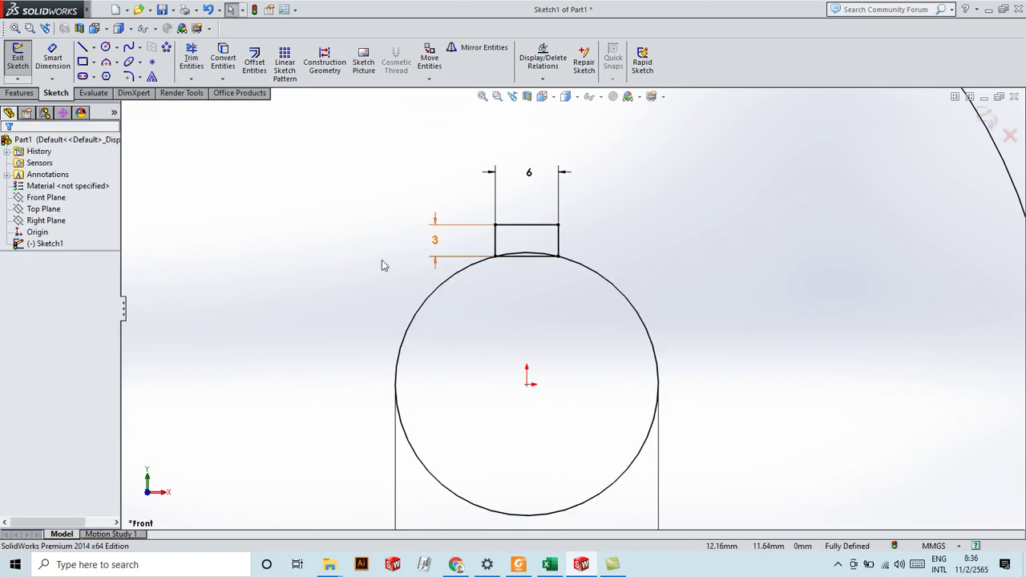
Trim away the rectangle's lower edge and the inner circle's arc between its sides using Trim to closest.
left_click(191, 59)
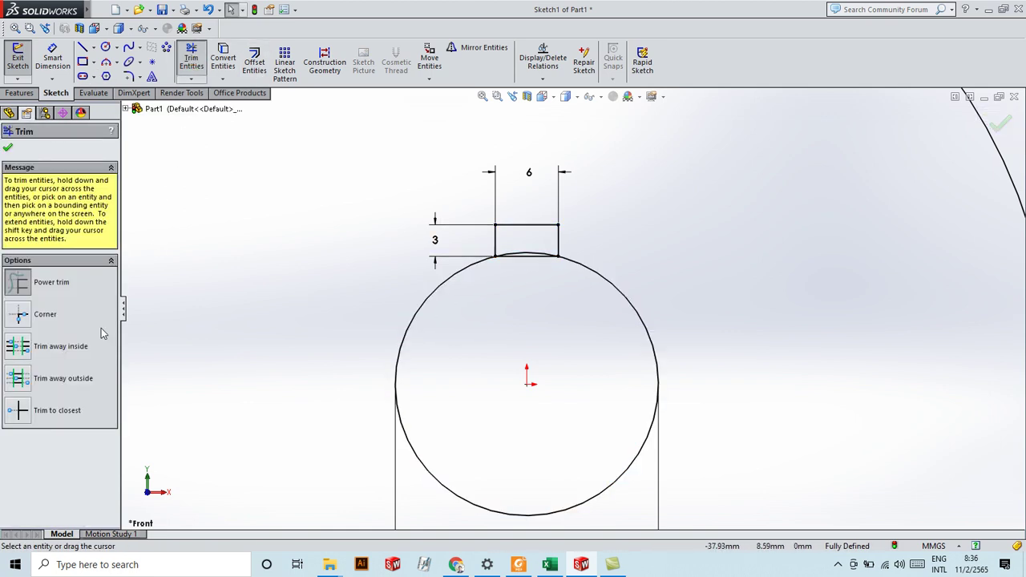
left_click(17, 414)
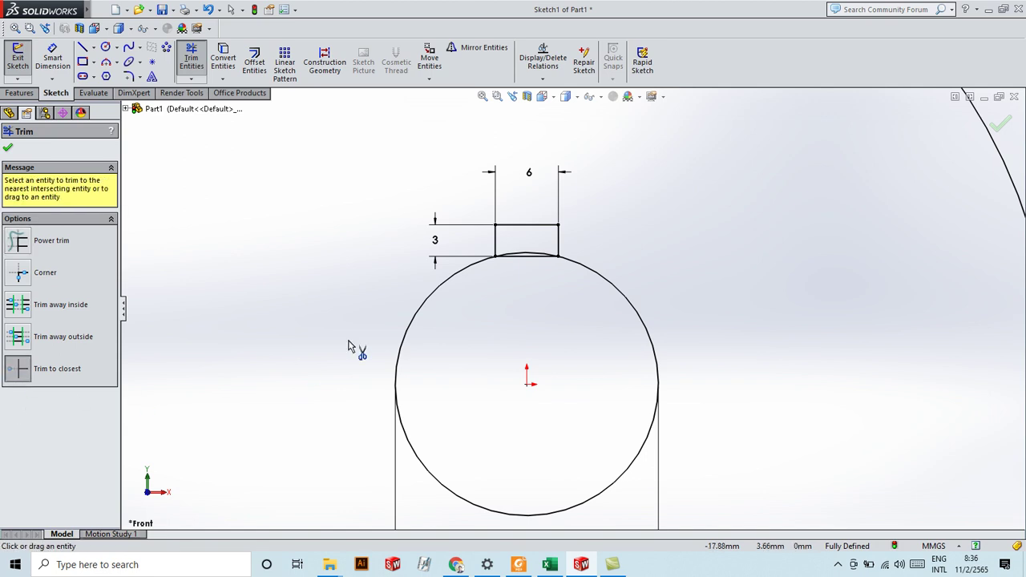
left_click(524, 260)
left_click(526, 255)
scroll(529, 289, "up", 3)
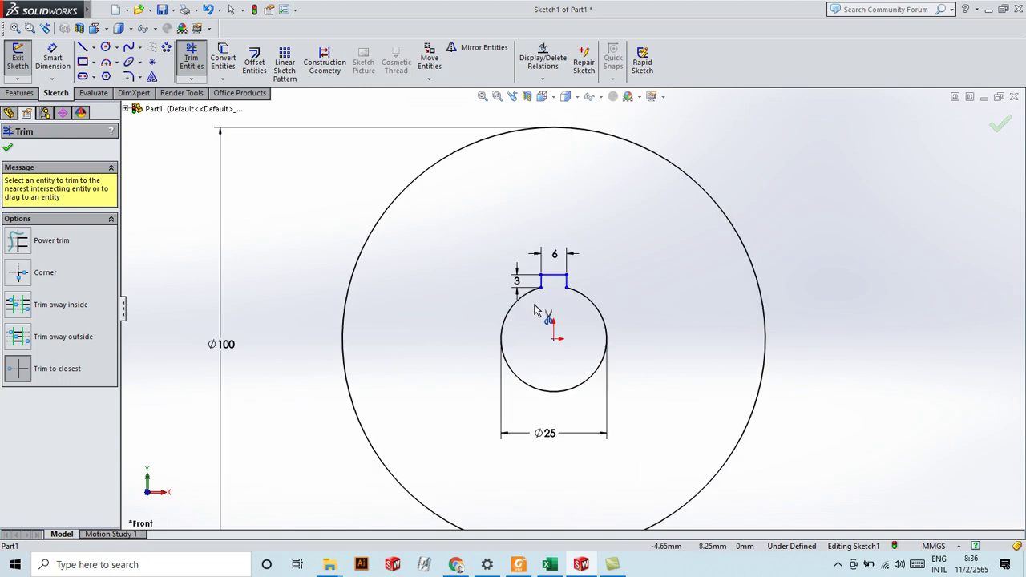
key("f")
left_click(7, 148)
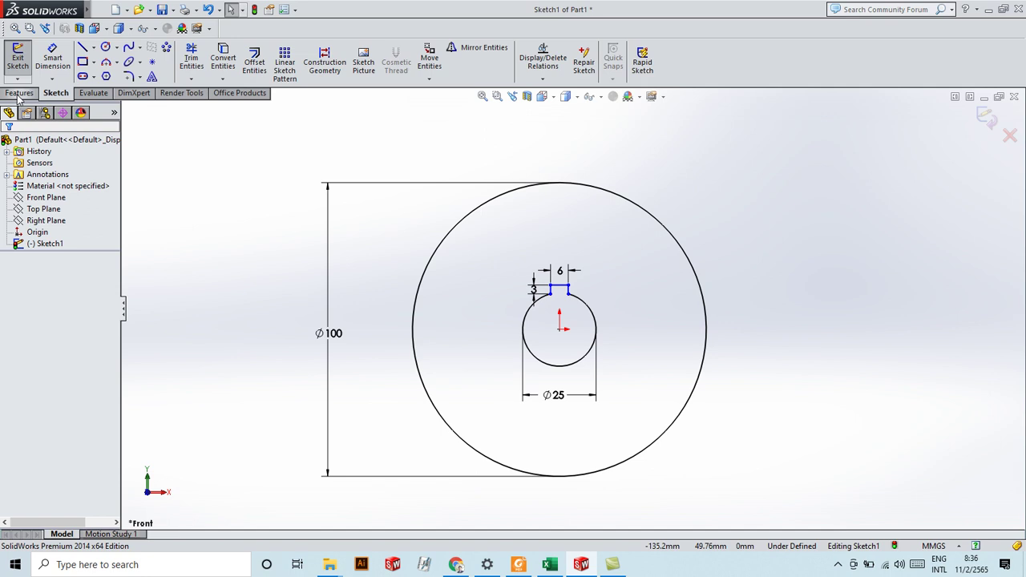
Extrude the 100 mm circle profile with its keyed bore as a Blind boss 20 mm deep.
left_click(19, 93)
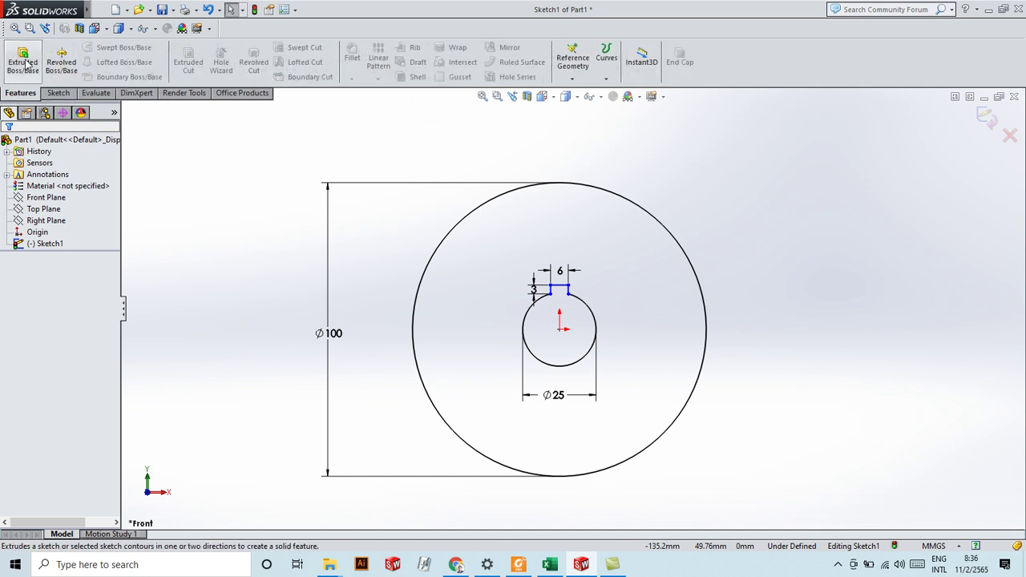
left_click(24, 61)
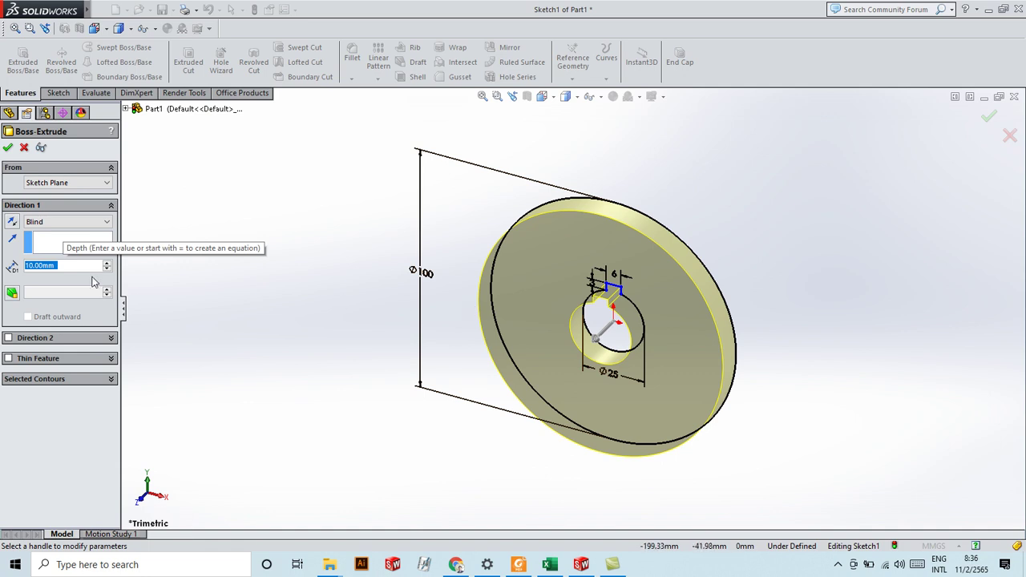
type("20")
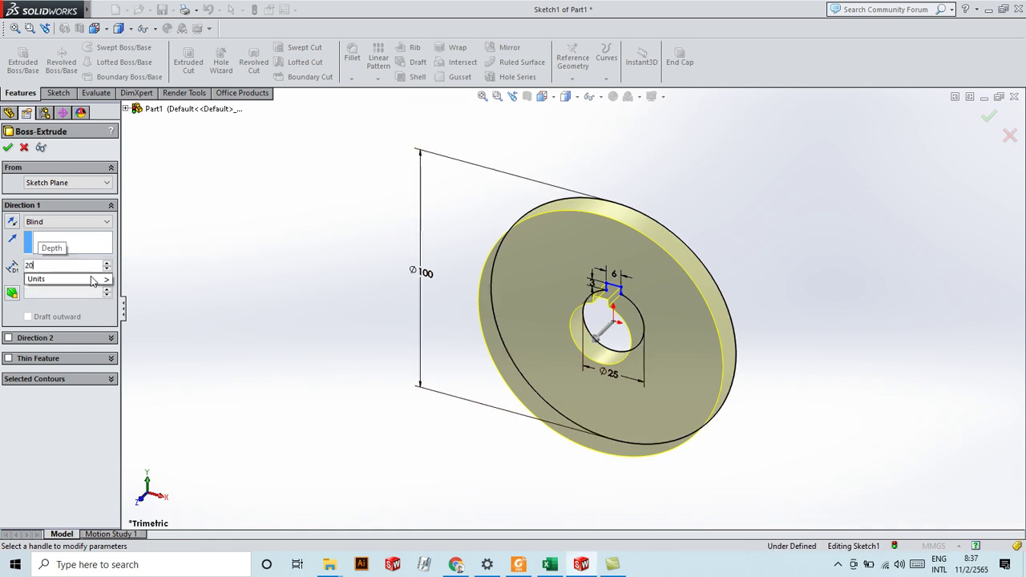
key("Return")
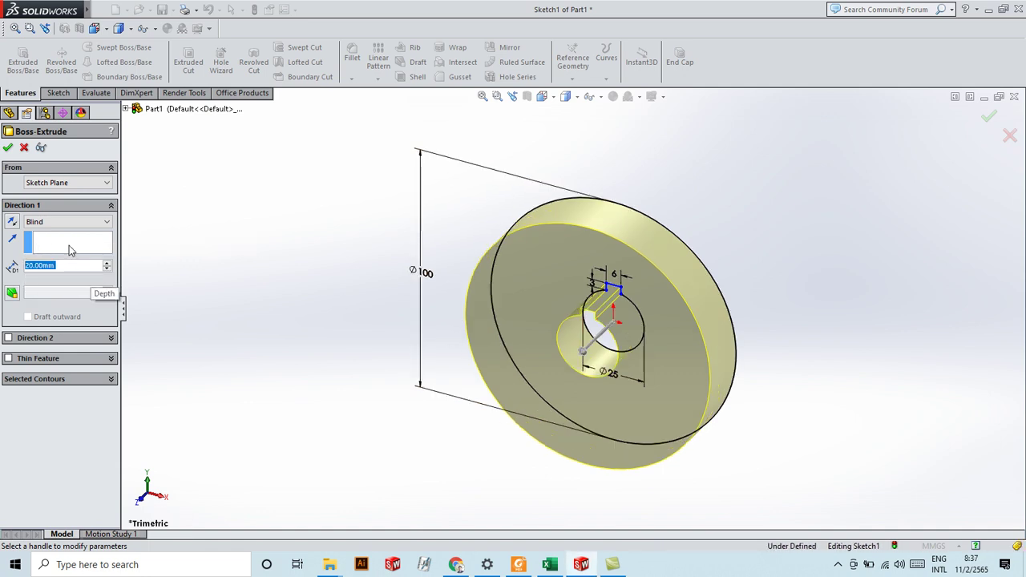
left_click(8, 147)
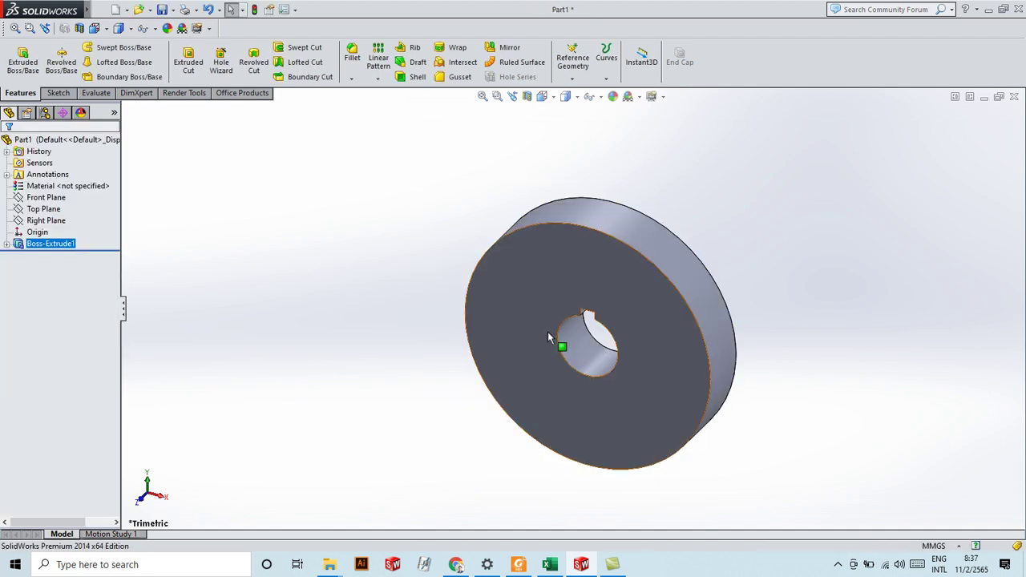
Start a new sketch on the front face of the gear blank and view it normal to the sketch plane.
middle_click_drag(550, 340, 664, 277)
scroll(617, 311, "up", 3)
scroll(617, 311, "down", 4)
scroll(603, 355, "up", 3)
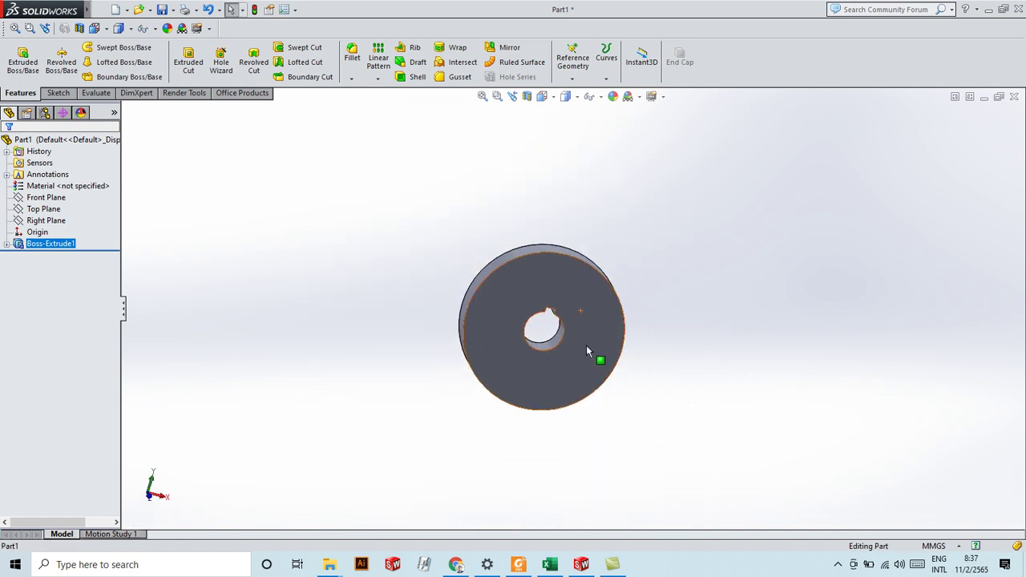
scroll(555, 326, "down", 2)
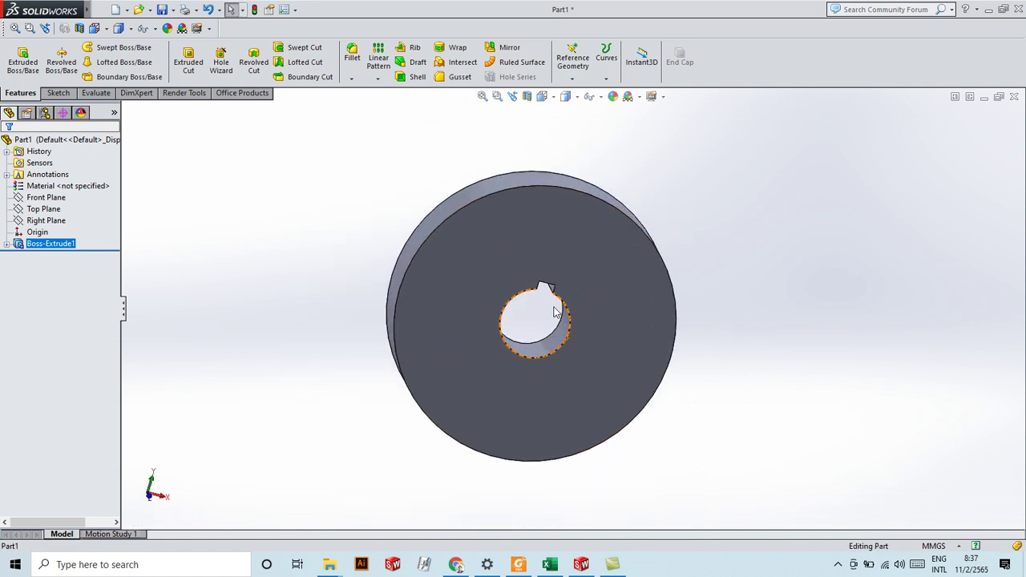
scroll(555, 312, "down", 2)
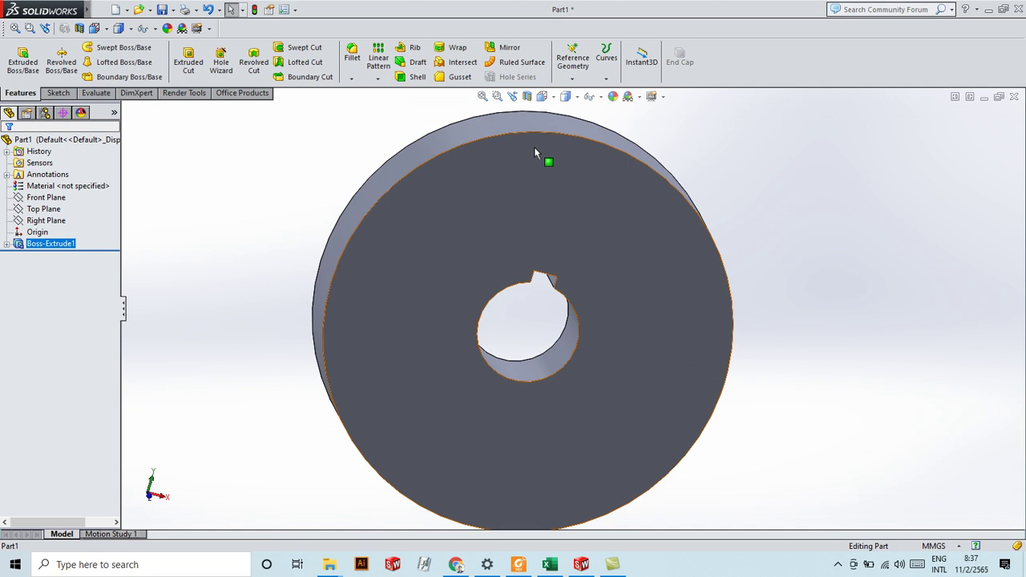
right_click(552, 216)
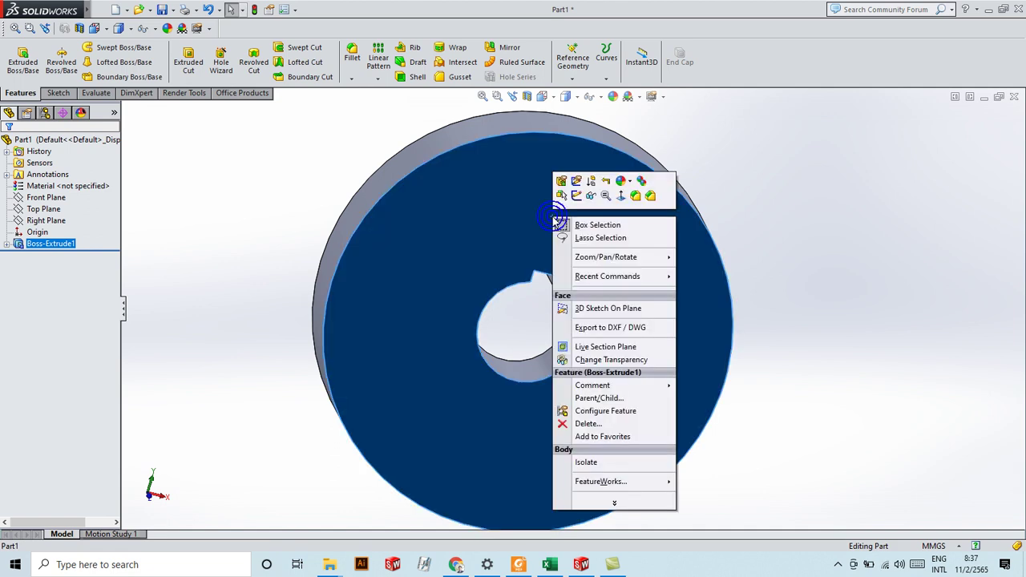
left_click(577, 197)
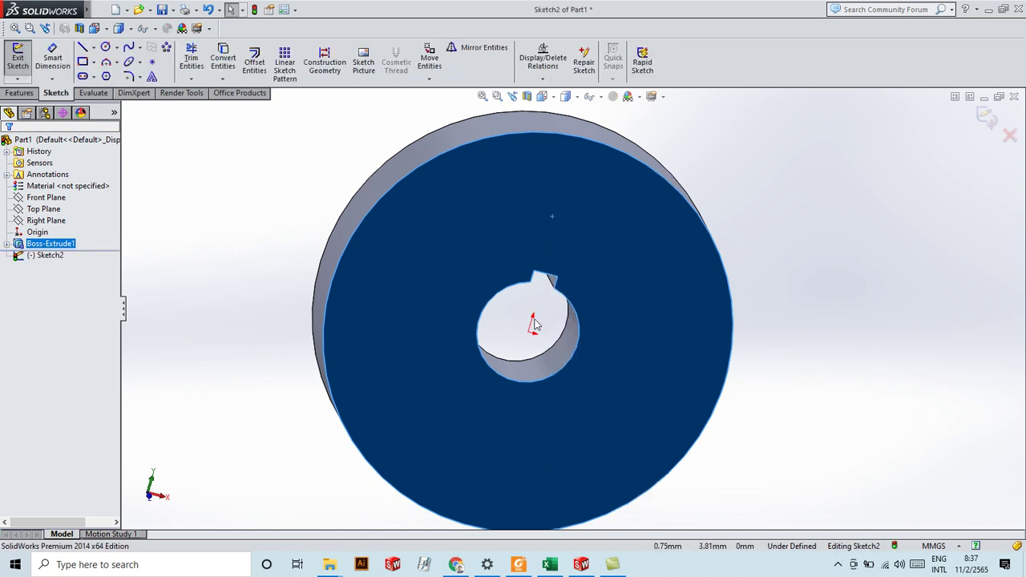
middle_click_drag(536, 324, 542, 353)
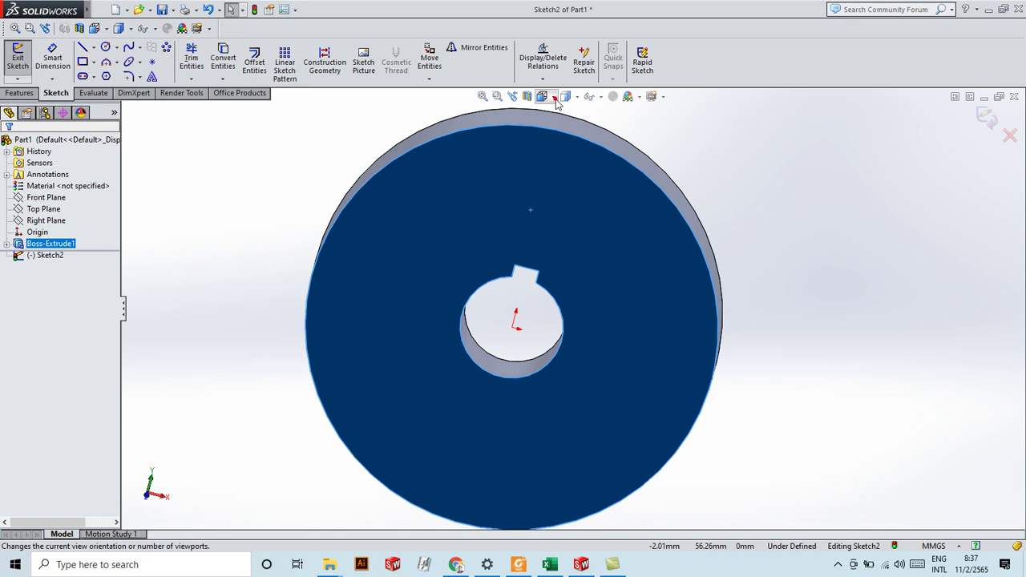
left_click(554, 98)
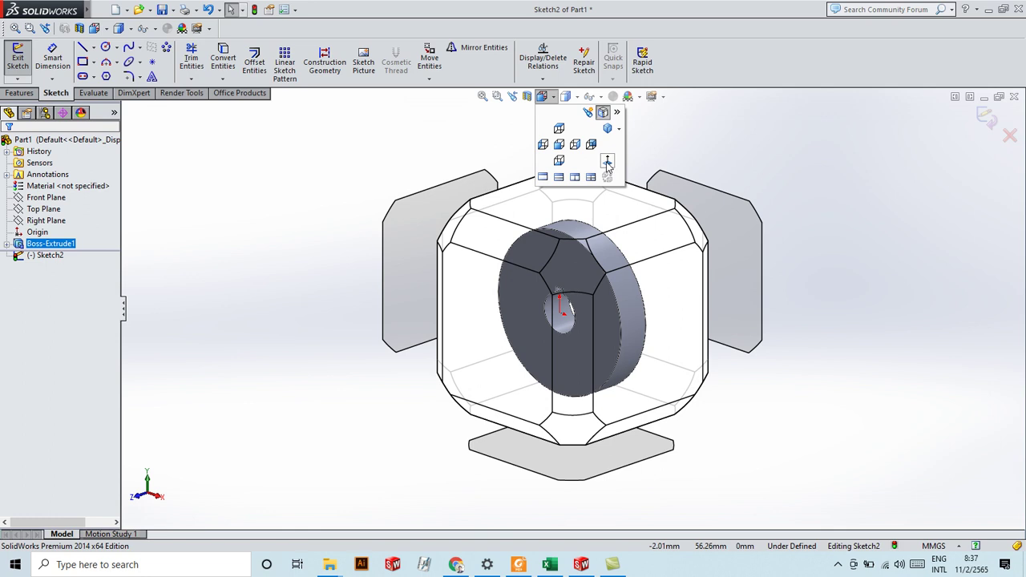
left_click(607, 162)
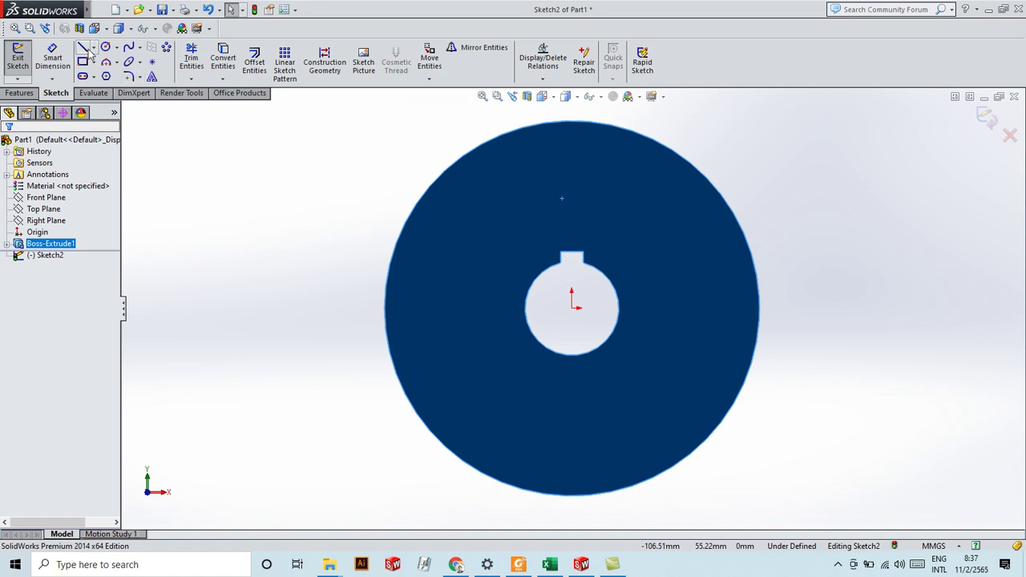
Sketch a vertical line from the origin up to the blank's outer edge.
left_click(587, 317)
left_click(572, 121)
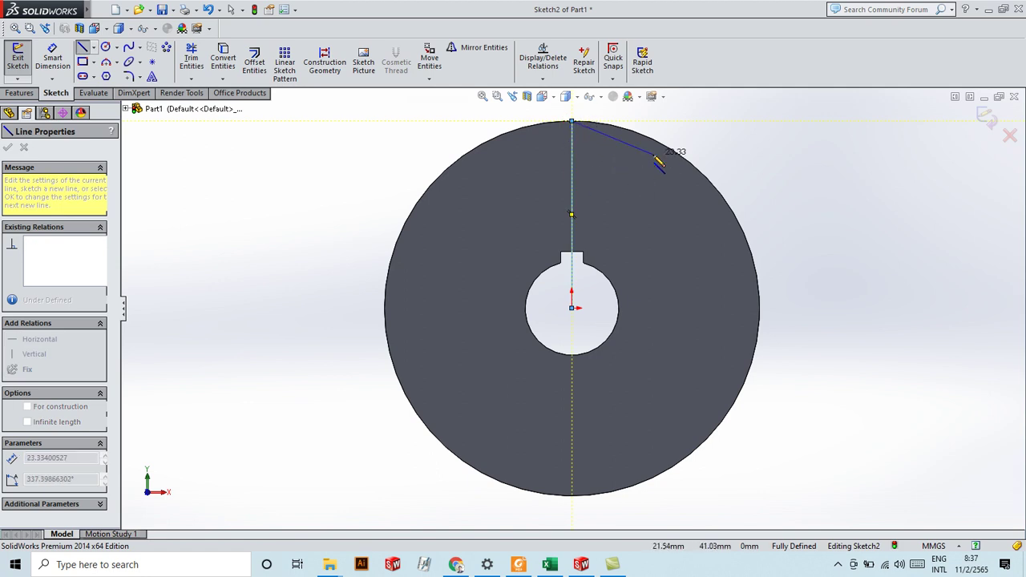
key("Escape")
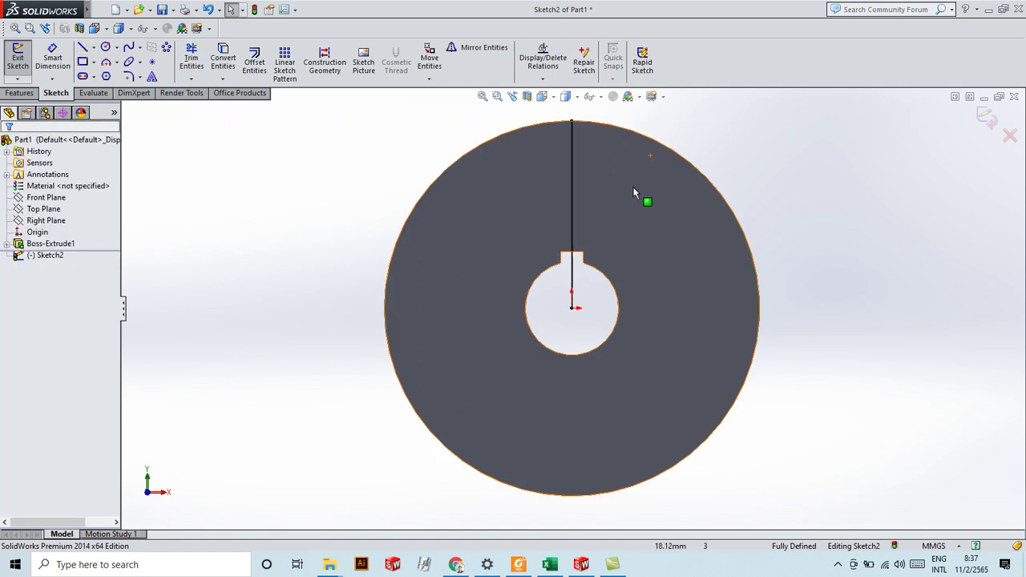
Sketch two slanted lines from the origin to the outer edge, right of the vertical line, at about 85° and about 79°.
left_click(571, 307)
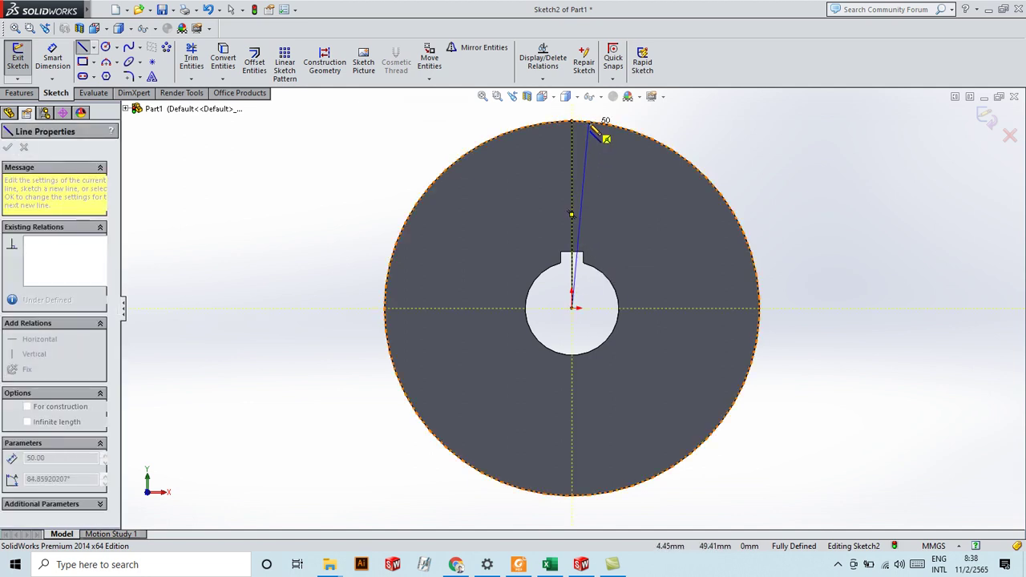
left_click(589, 125)
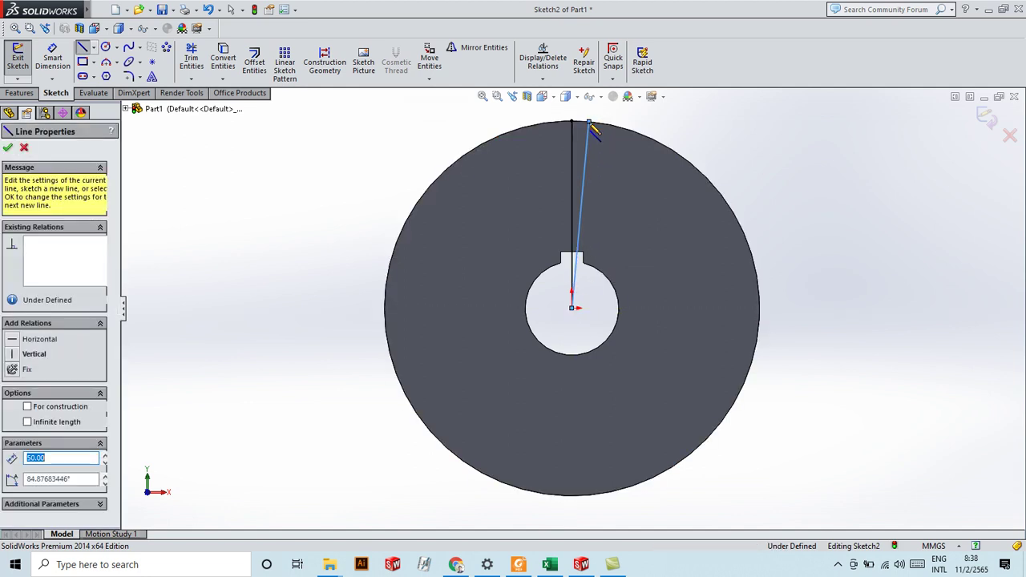
key("Escape")
key("Escape")
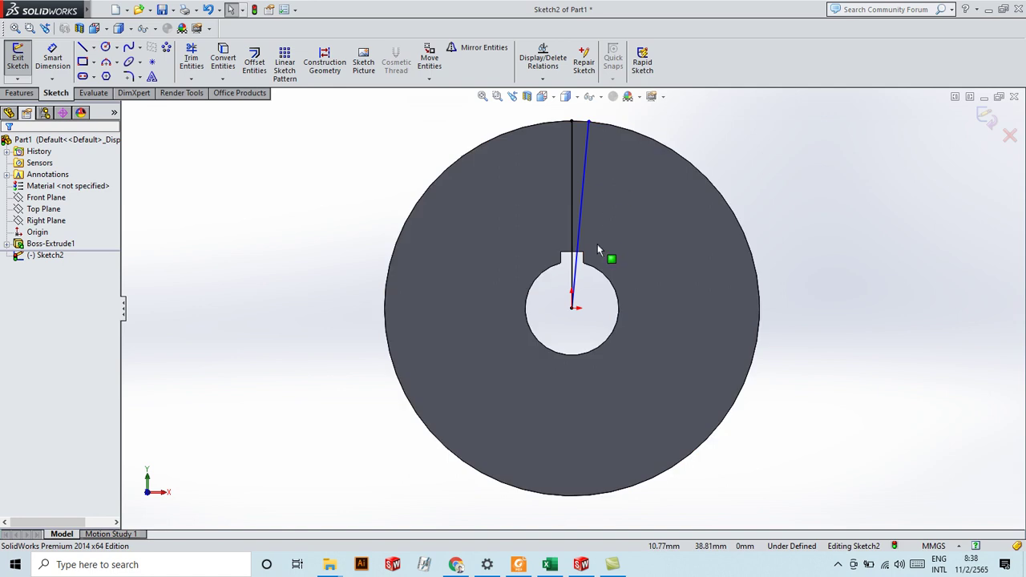
key("l")
left_click(571, 307)
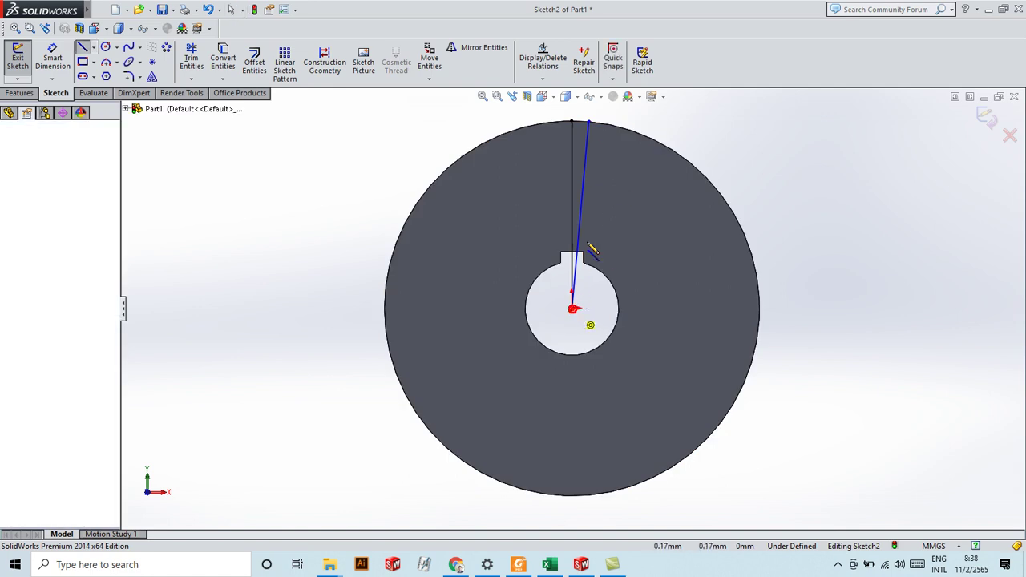
left_click(607, 128)
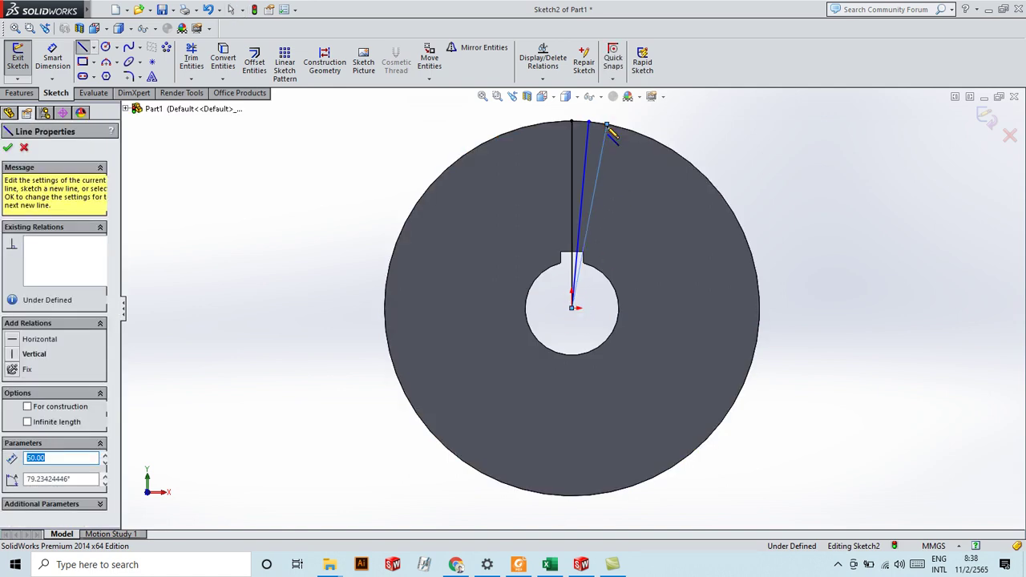
key("Escape")
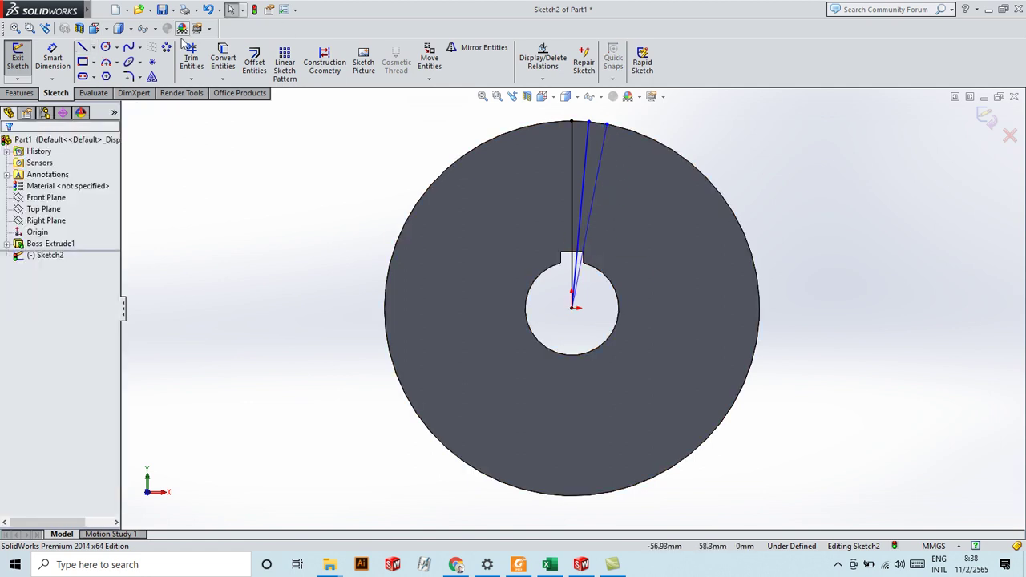
Sketch three circles centred on the origin: one of 50 mm radius on the outer edge, one of about 46.6 mm radius, and a smaller one.
left_click(105, 48)
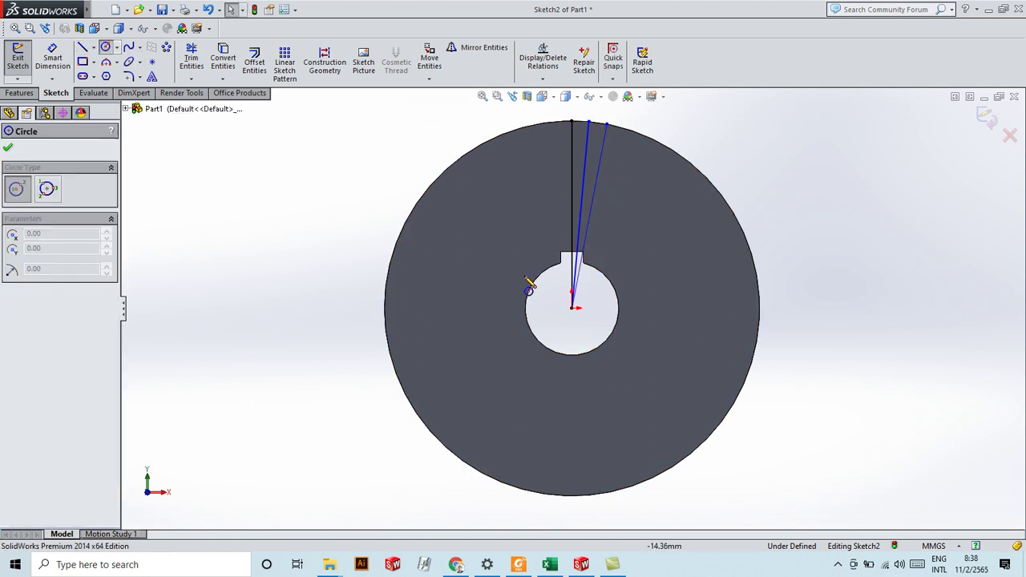
left_click(571, 308)
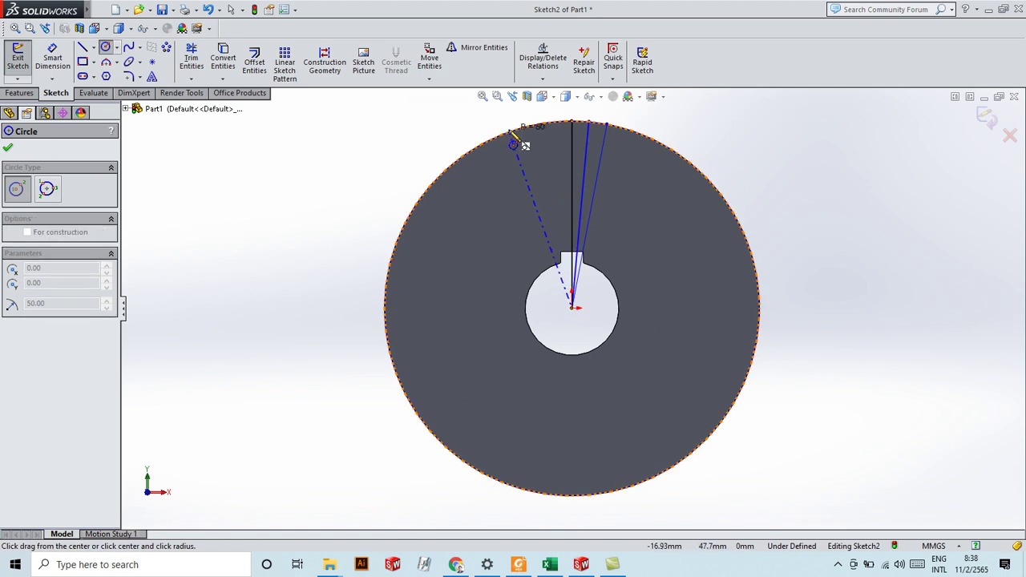
left_click(513, 135)
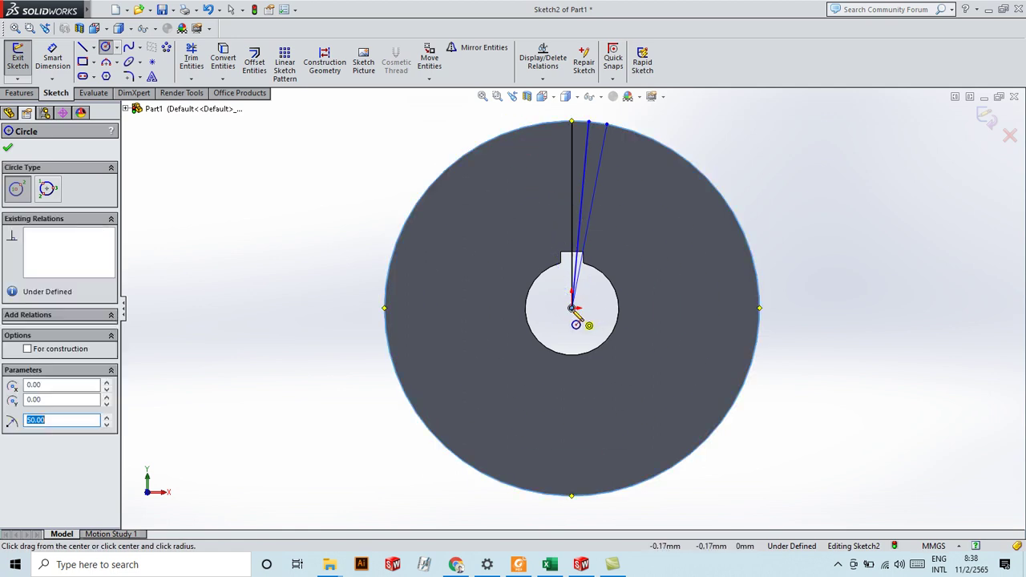
left_click(572, 308)
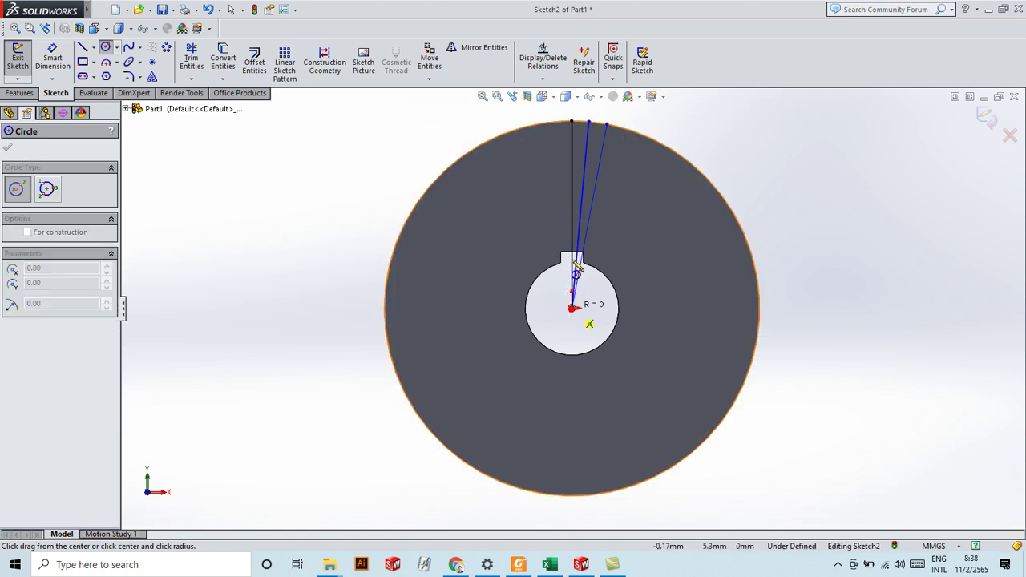
left_click(545, 137)
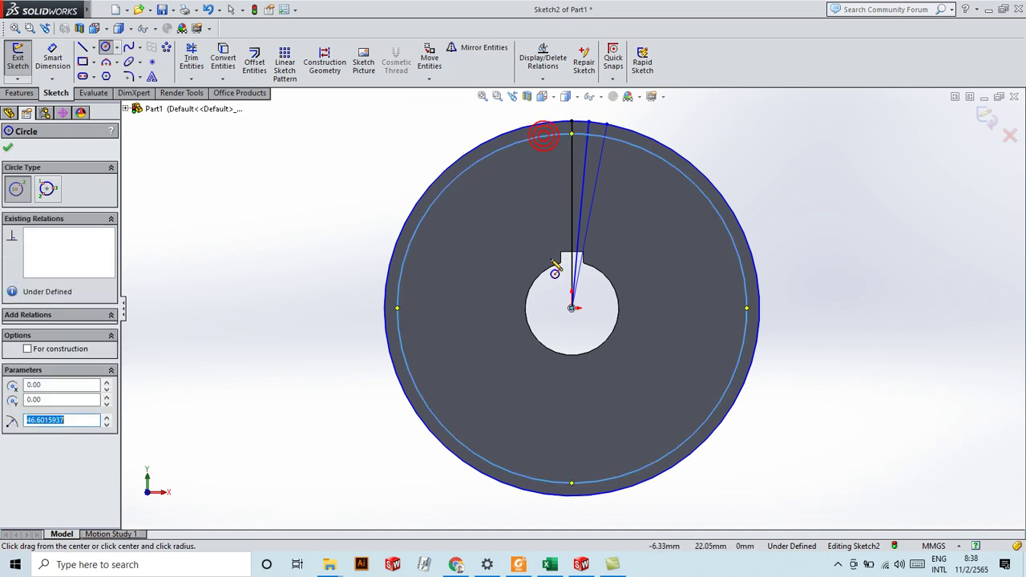
left_click(572, 309)
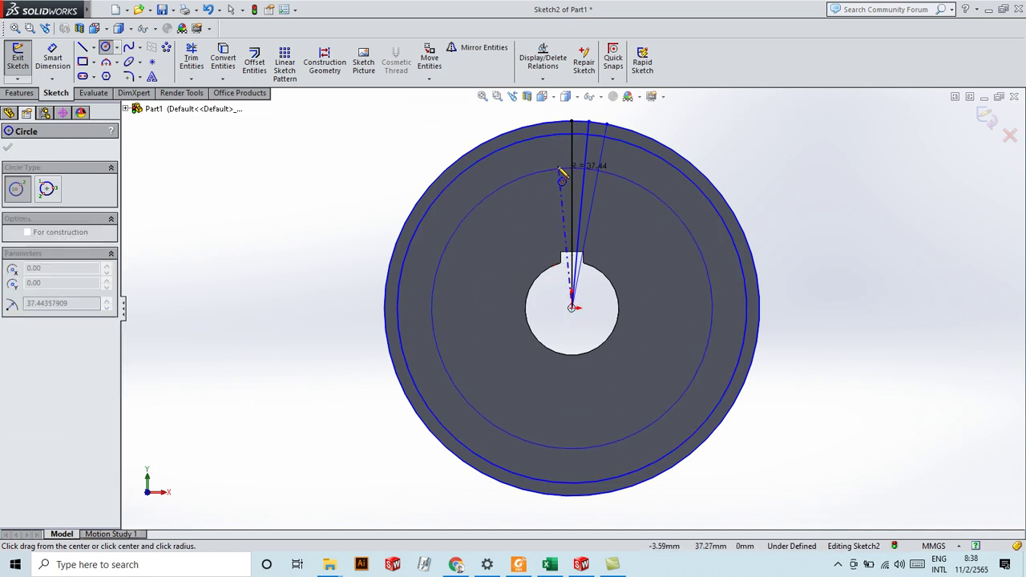
left_click(551, 155)
key("Escape")
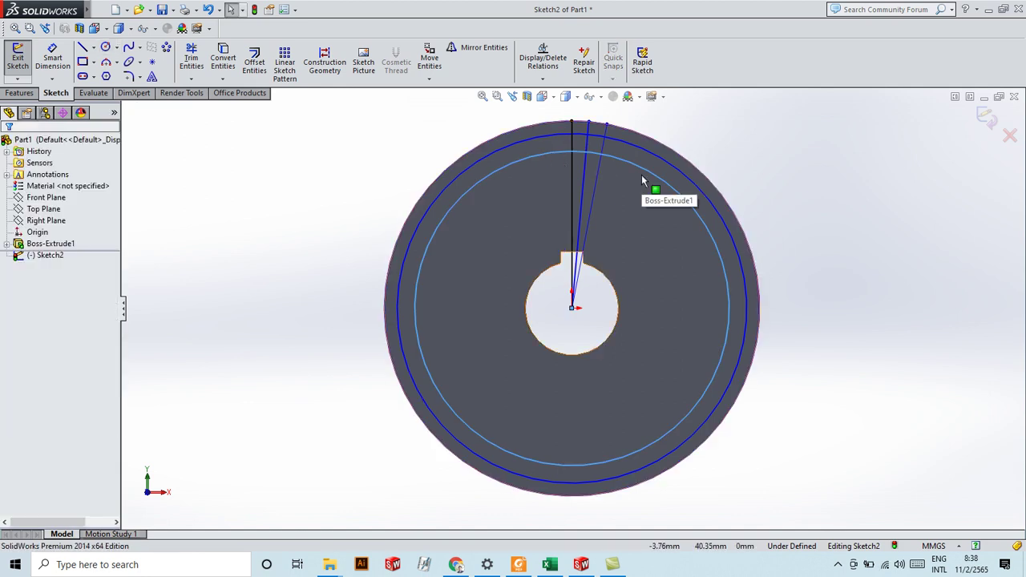
Dimension the radial gap between the two outermost sketch circles and set it to 2 mm.
left_click(53, 59)
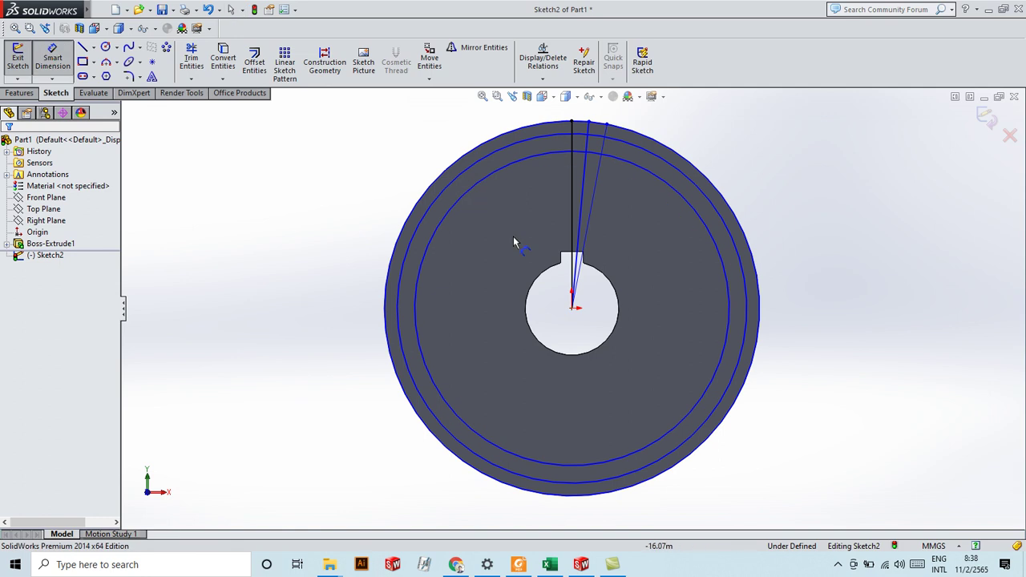
scroll(571, 164, "down", 2)
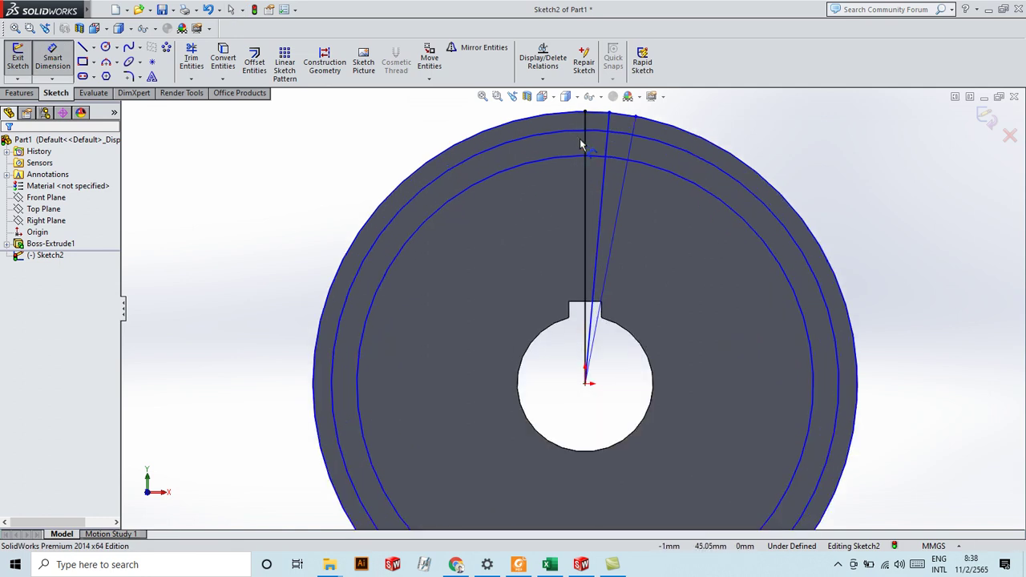
left_click(578, 131)
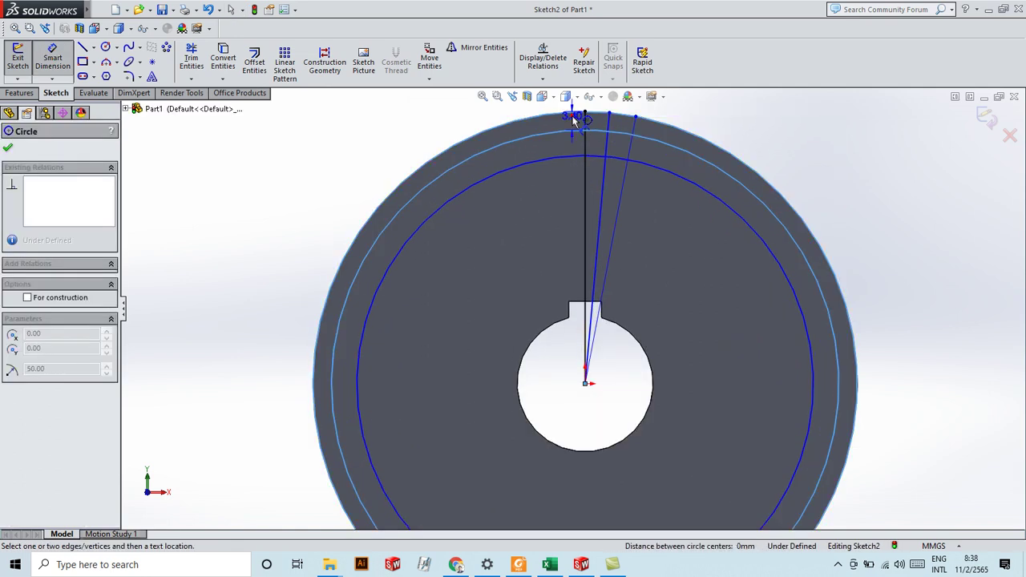
scroll(618, 128, "up", 3)
left_click(648, 175)
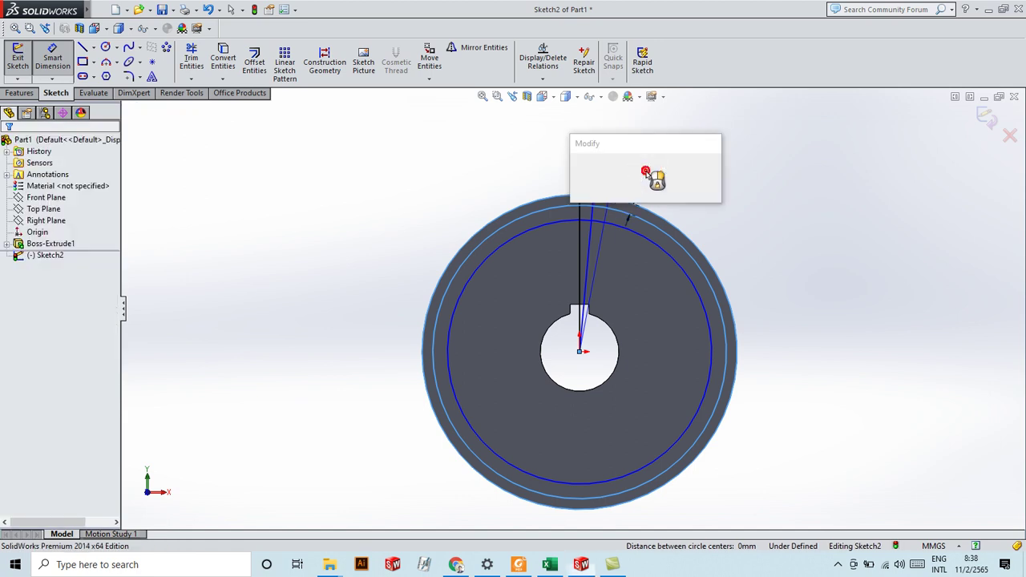
key("Return")
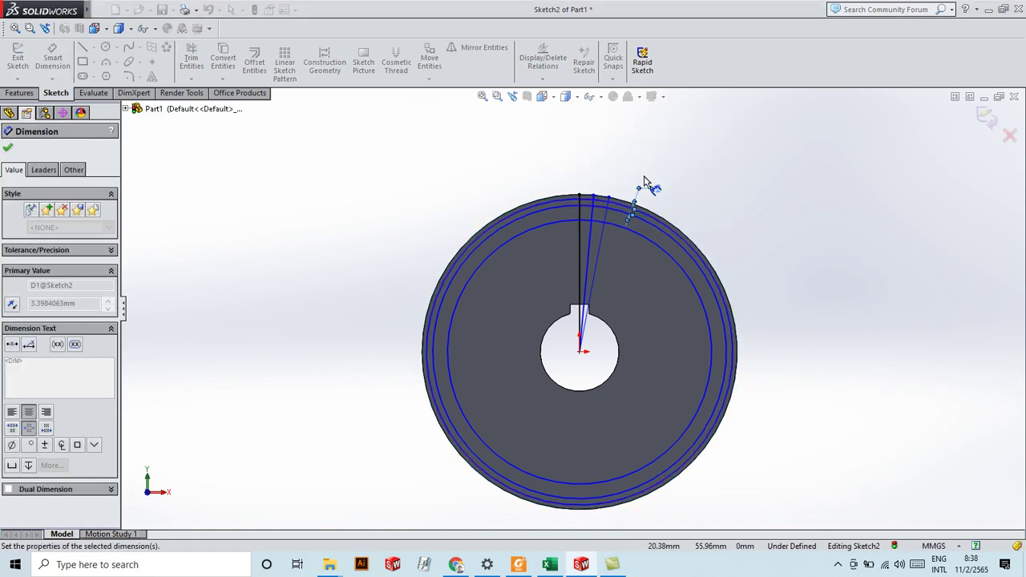
scroll(614, 215, "down", 4)
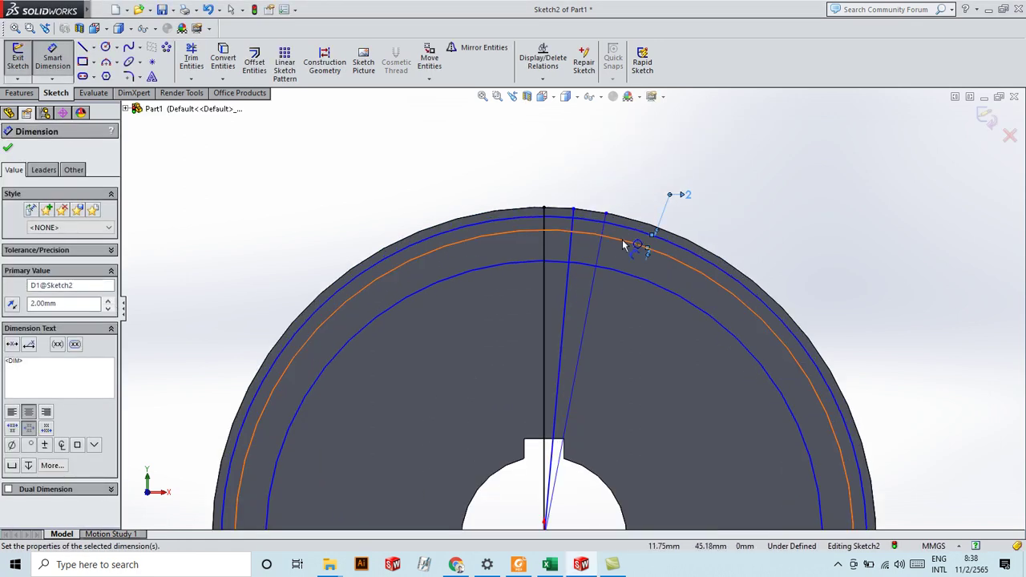
scroll(623, 245, "down", 3)
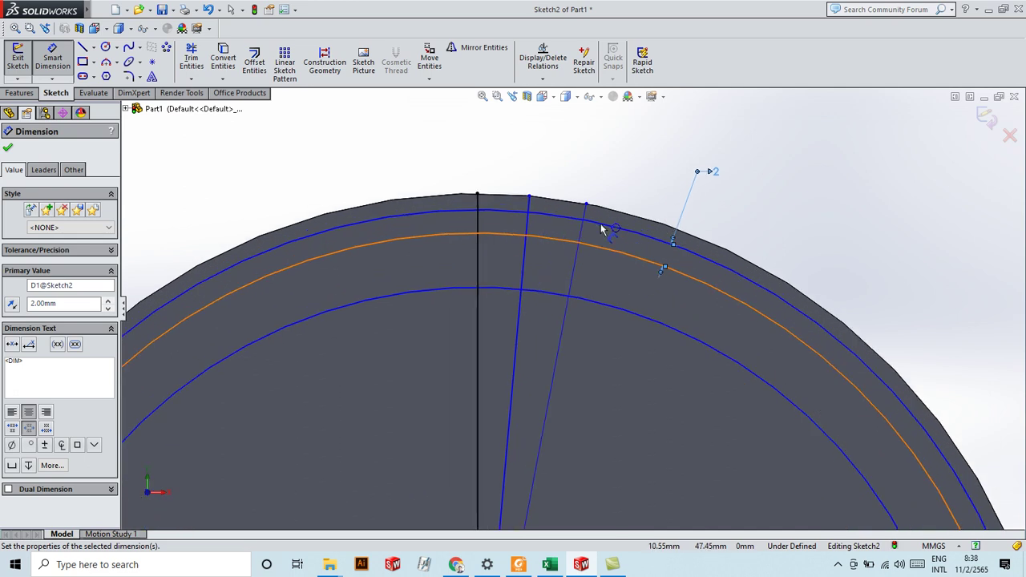
Dimension the outermost sketch circle's diameter as 100 mm and place the dimension well above the gear blank.
key("Escape")
scroll(602, 226, "up", 5)
scroll(622, 213, "down", 3)
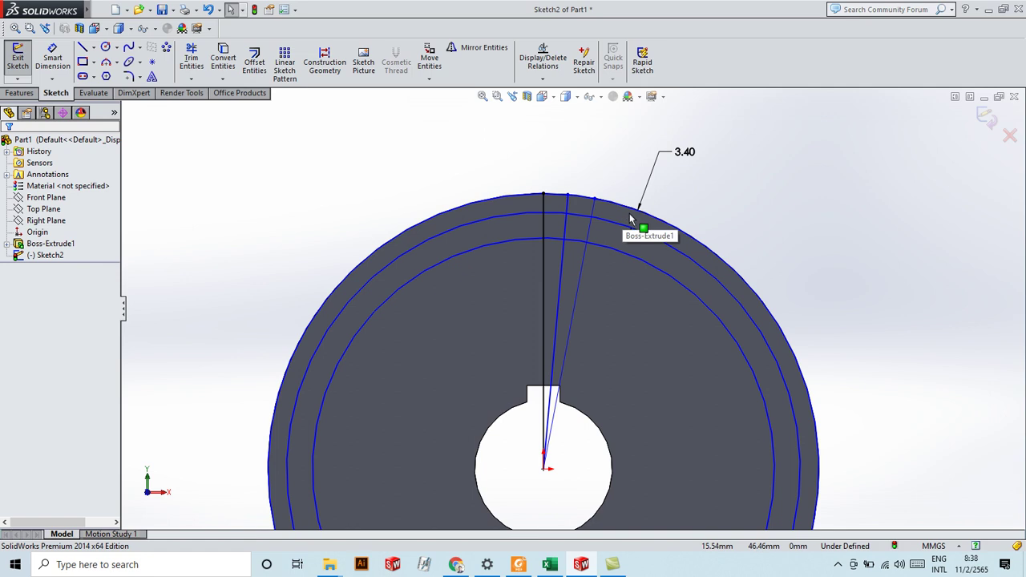
key("d")
left_click(630, 220)
scroll(561, 201, "up", 2)
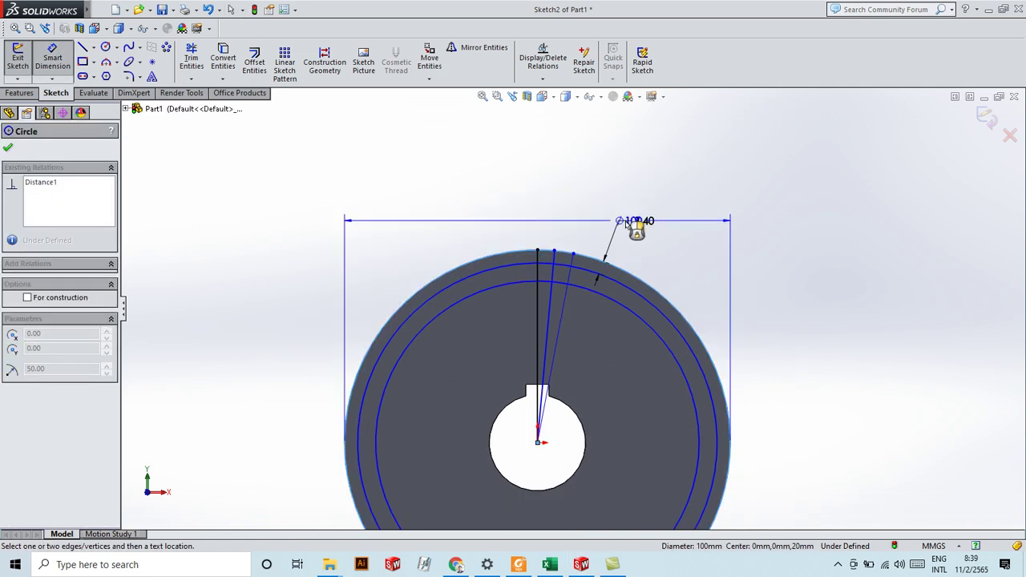
left_click(547, 206)
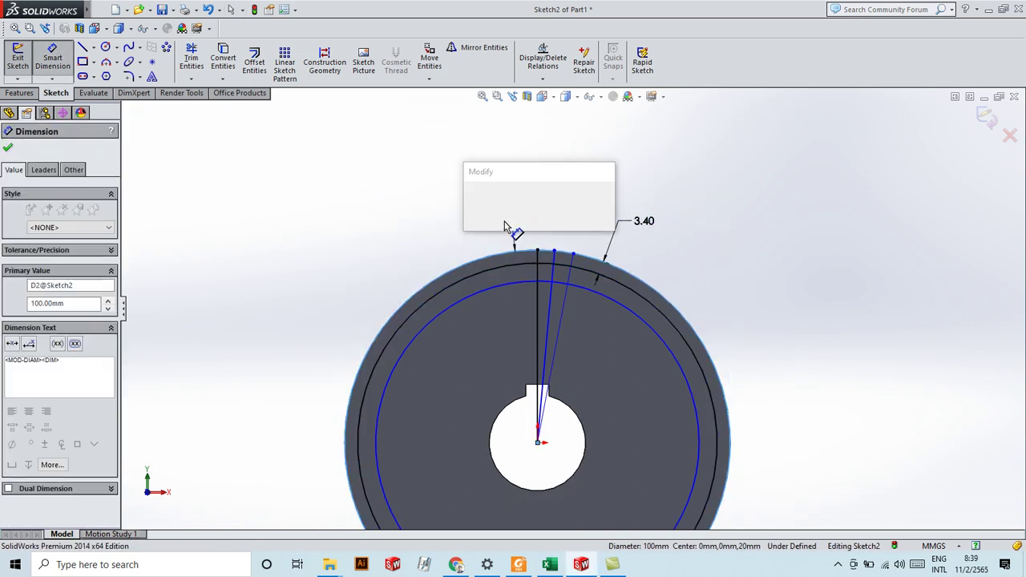
left_click(471, 191)
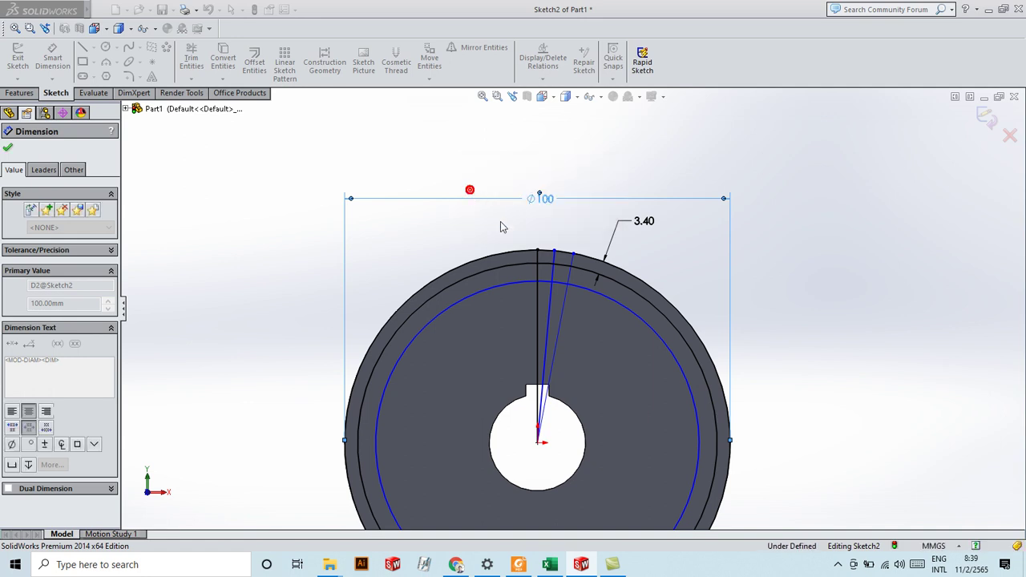
left_click_drag(550, 199, 550, 140)
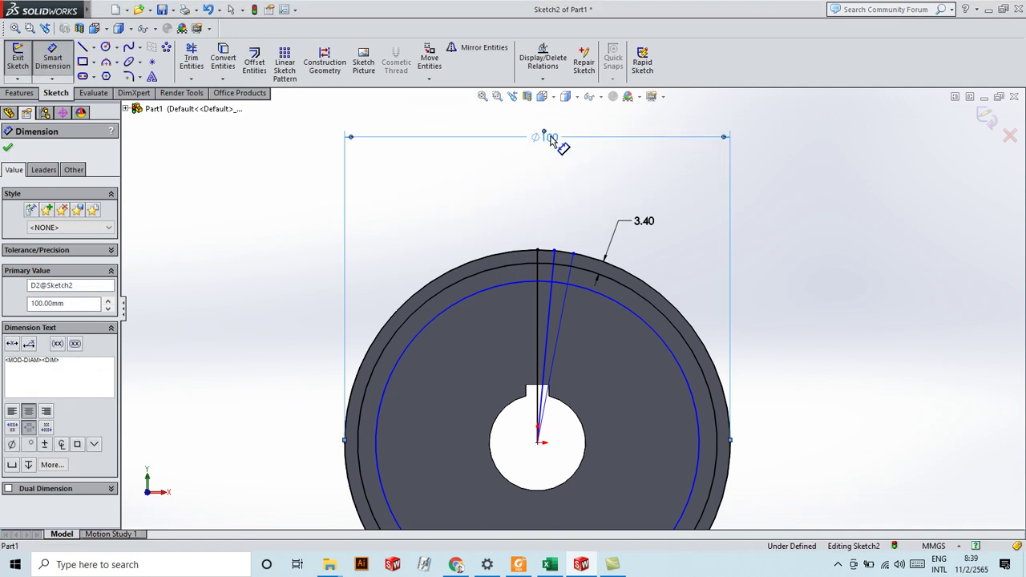
Try to dimension the middle sketch circle's diameter and edit its value while the radial gap dimension is in place.
left_click(525, 270)
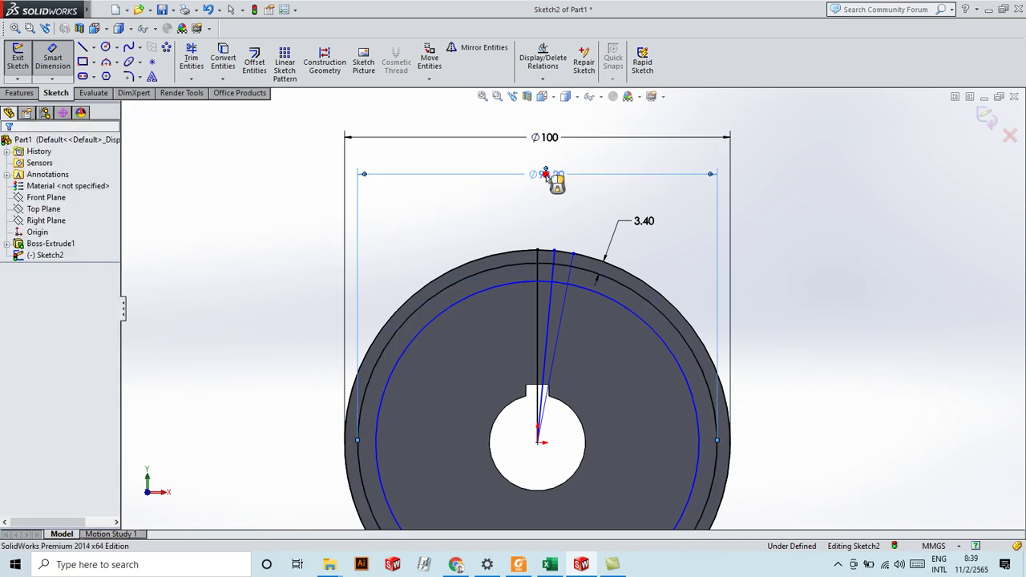
left_click(546, 177)
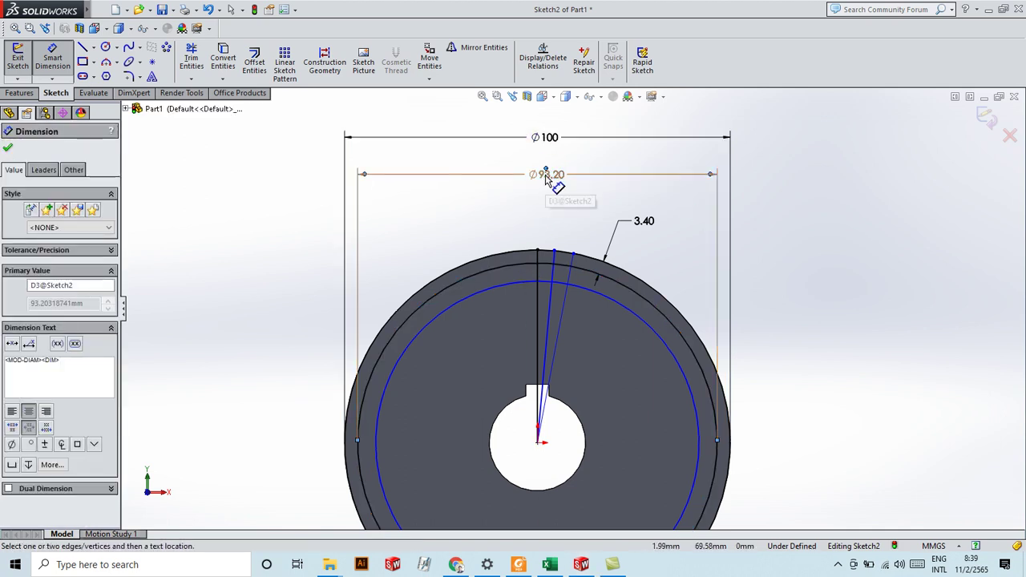
double_click(559, 182)
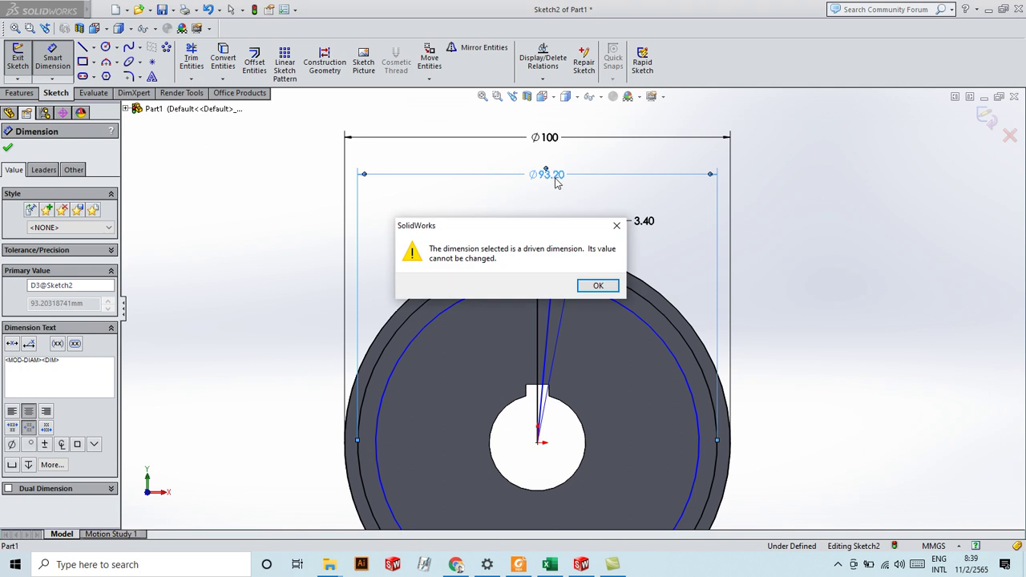
left_click(615, 231)
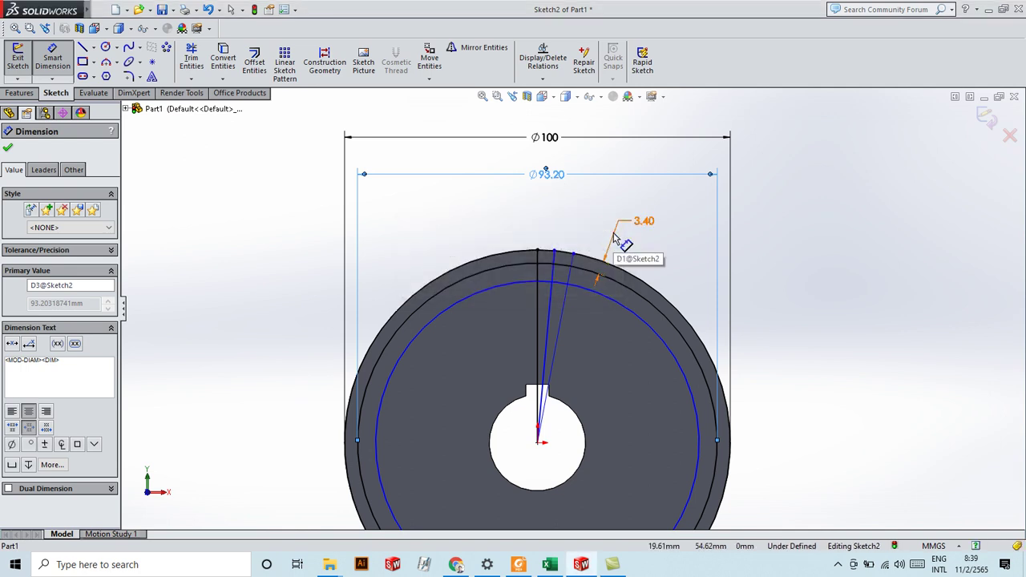
Remove the radial gap dimension and the middle circle's driven dimension, and dimension that circle's diameter as 95 mm.
key("ctrl+z")
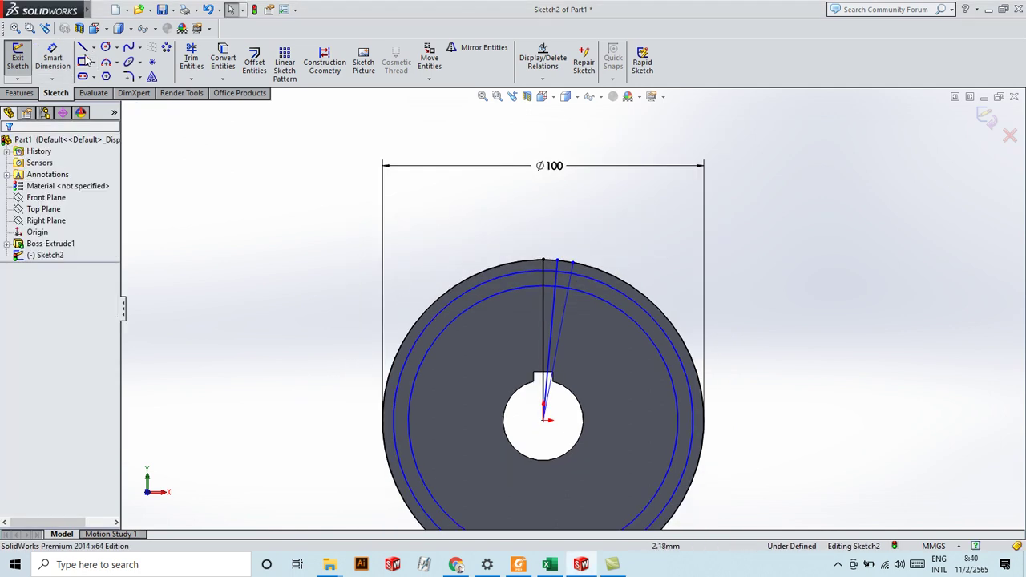
left_click(38, 53)
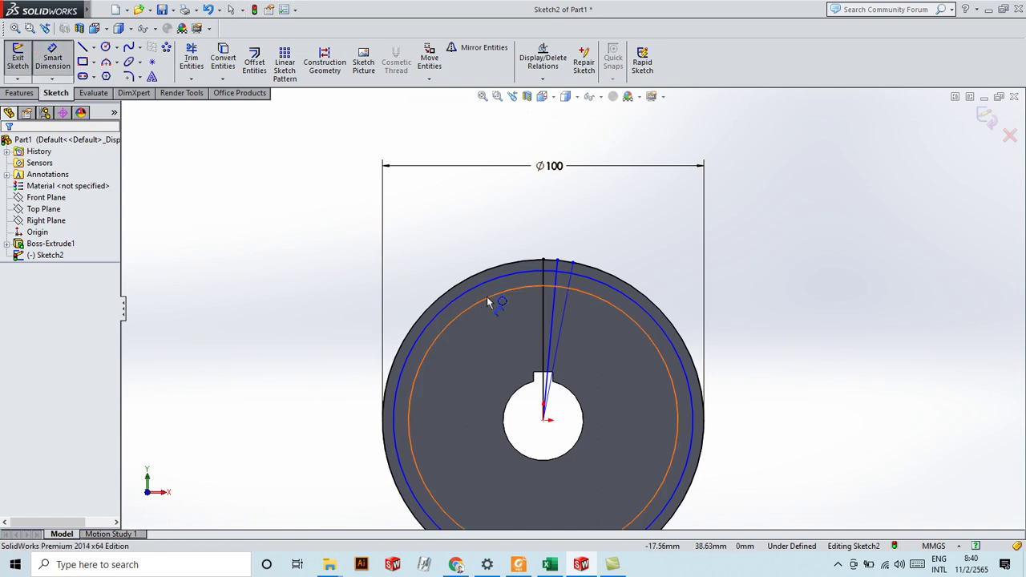
left_click(499, 277)
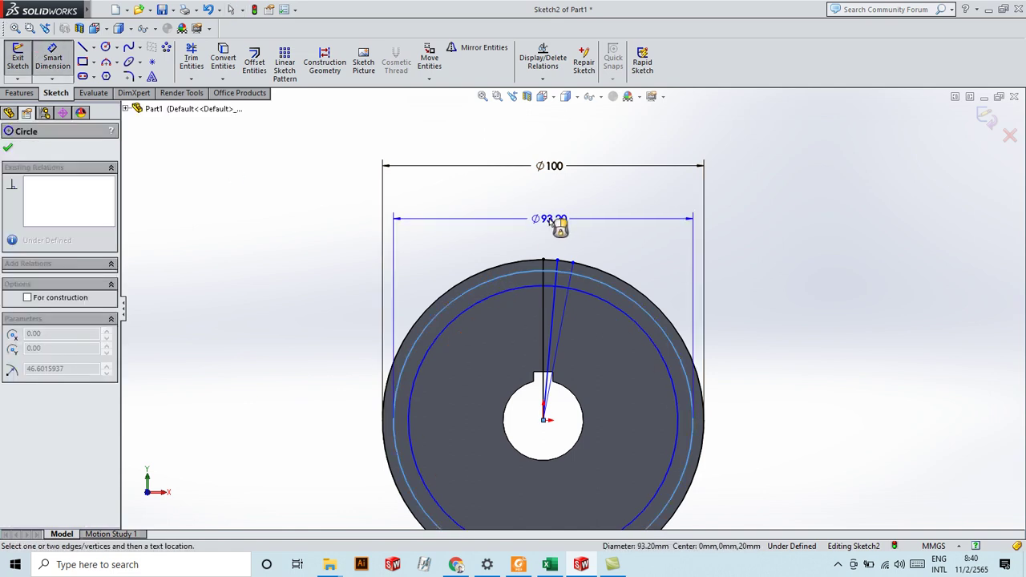
left_click(551, 217)
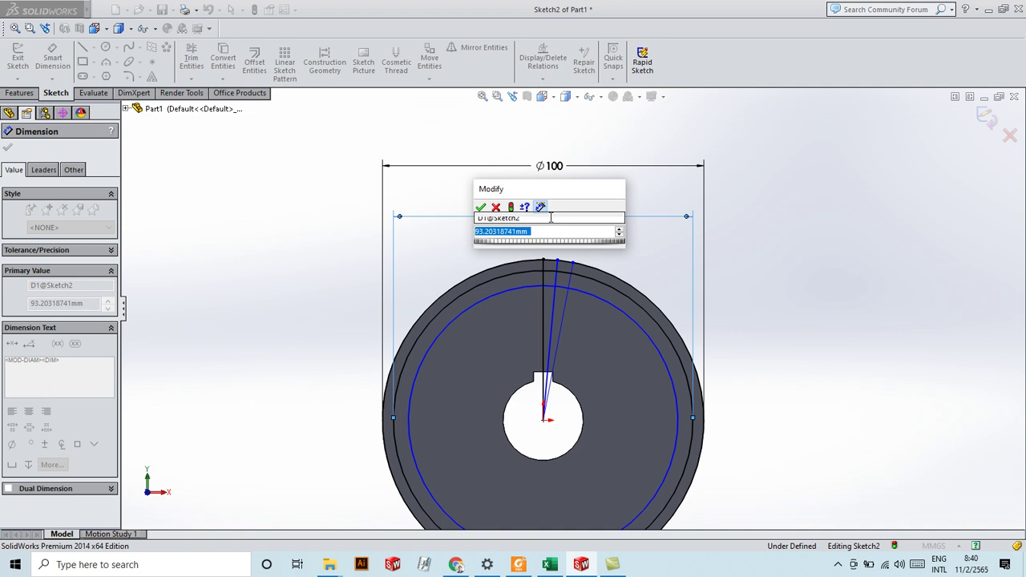
type("95")
key("Return")
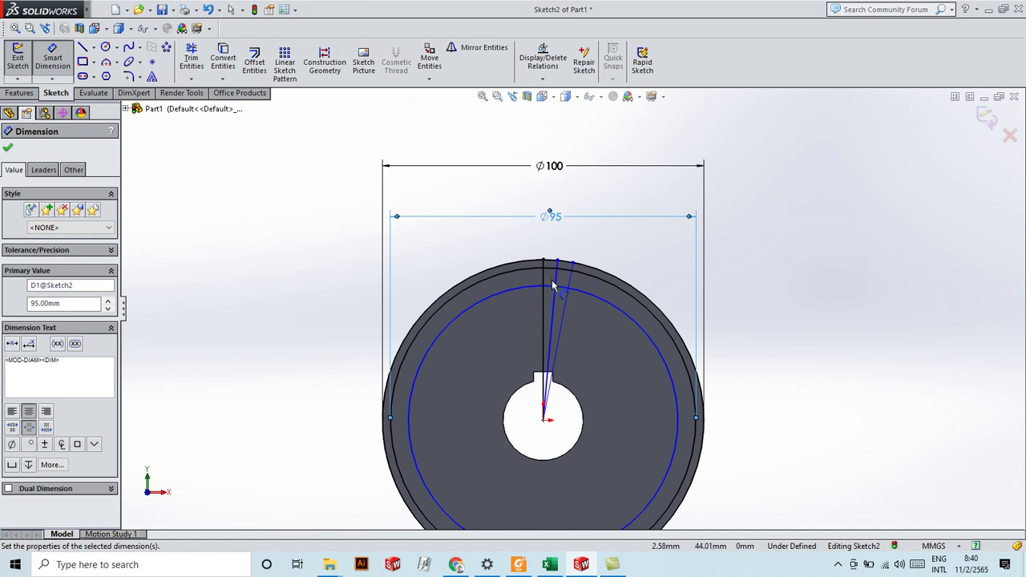
Dimension the smallest of the three sketch circles and set its diameter to 90 mm.
left_click(525, 295)
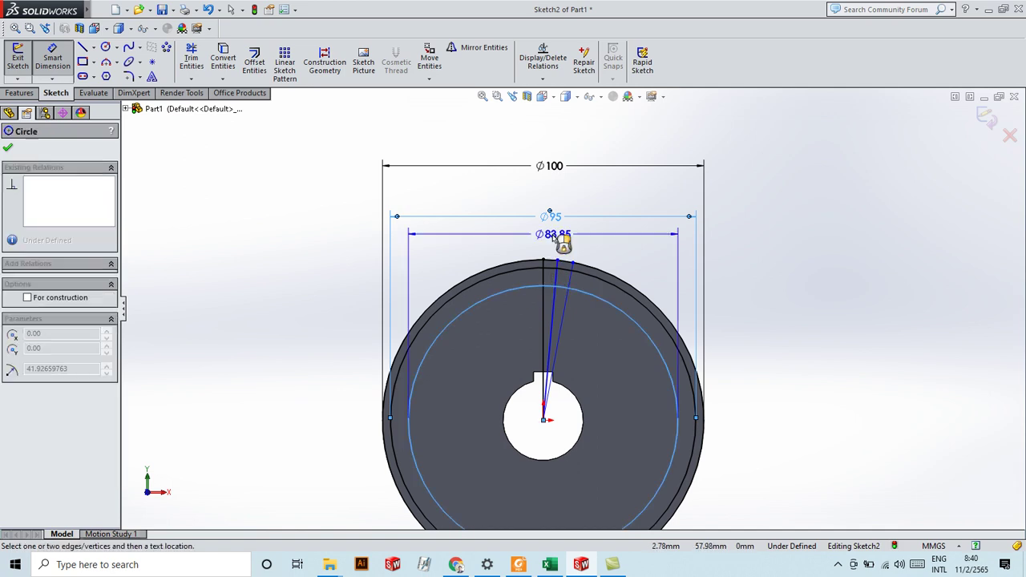
left_click(552, 234)
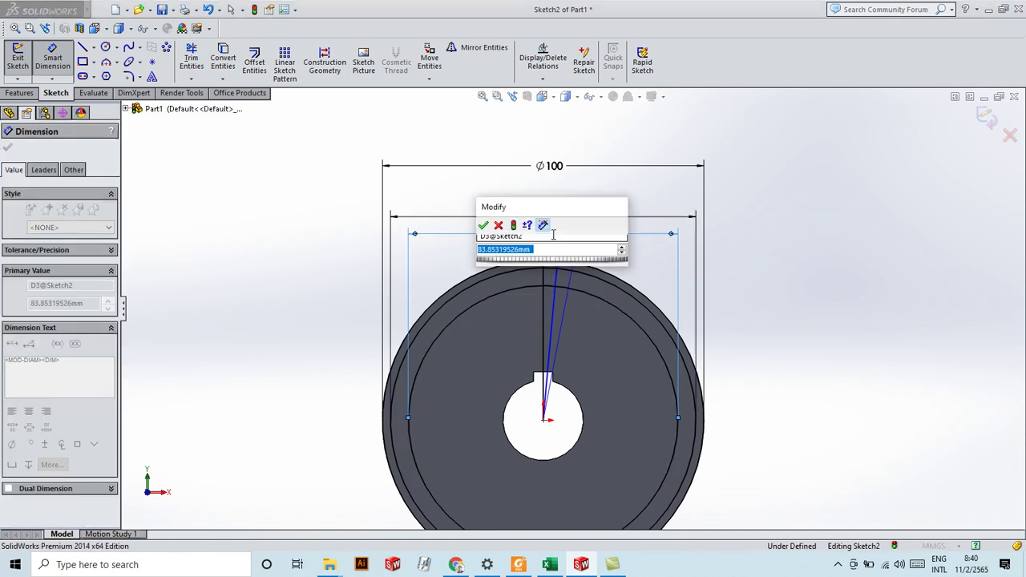
type("90")
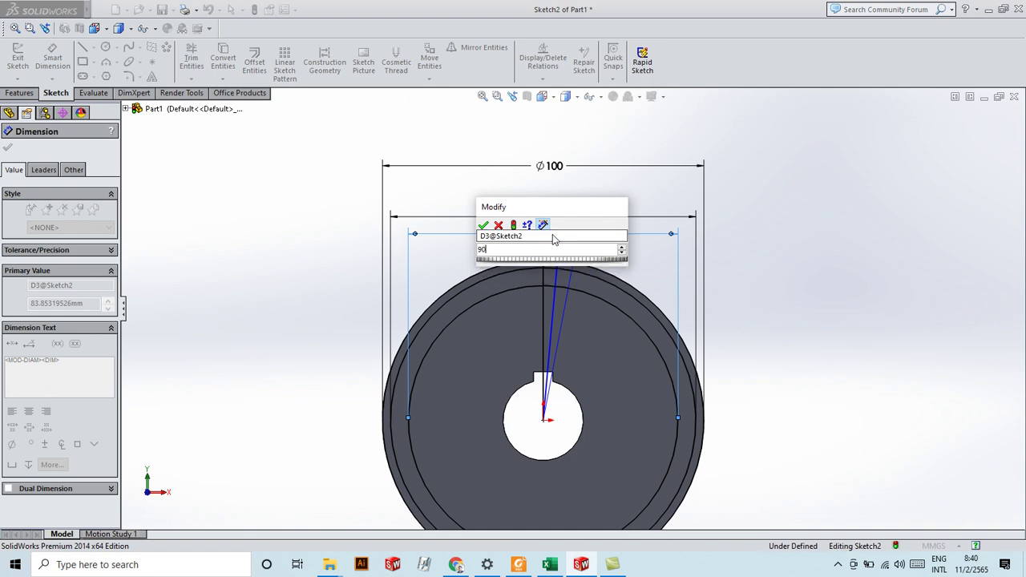
key("Return")
Dimension the angle between the vertical line and the first slanted line and set it to 1°.
scroll(559, 263, "down", 5)
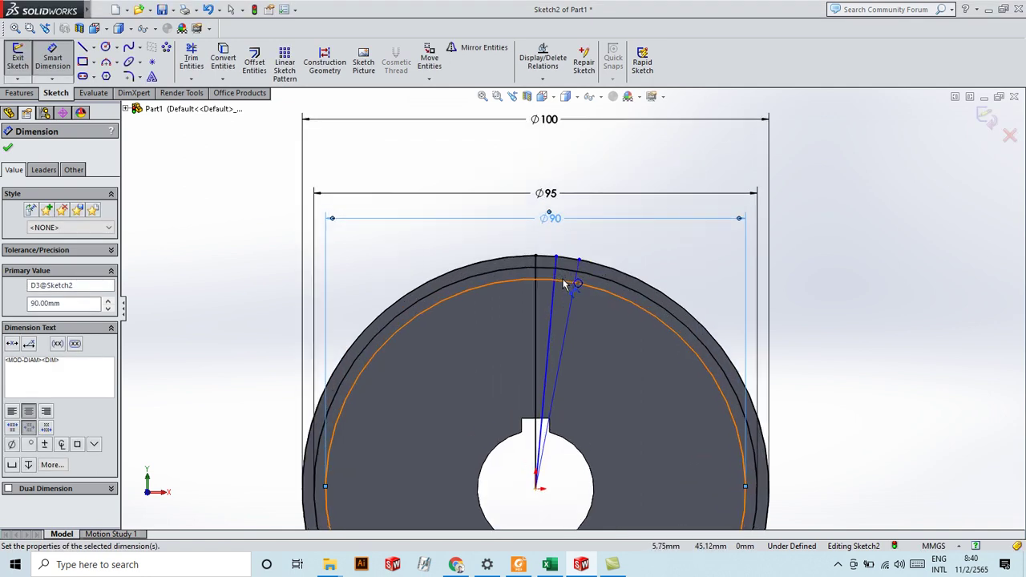
scroll(565, 287, "down", 2)
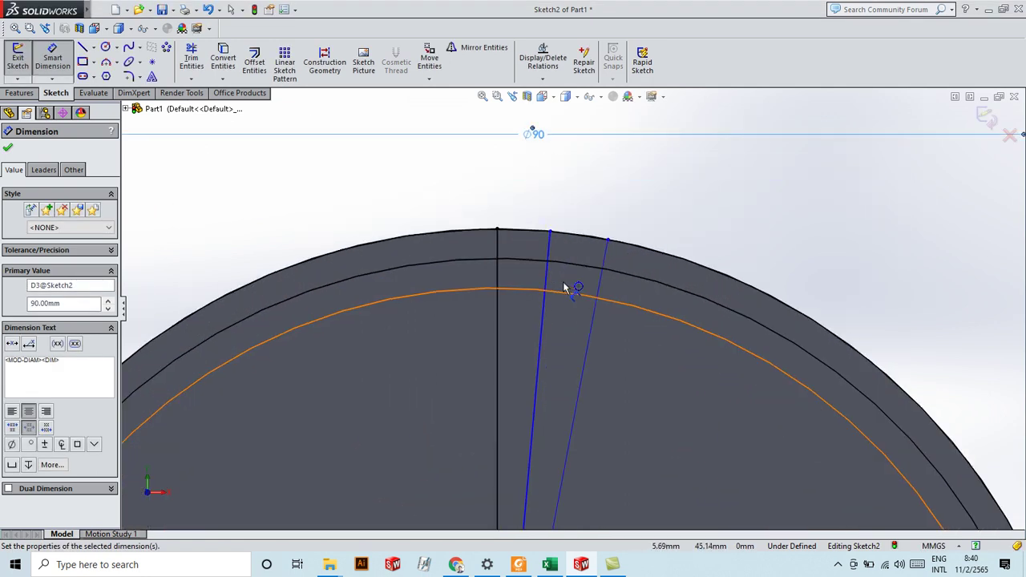
scroll(565, 287, "up", 2)
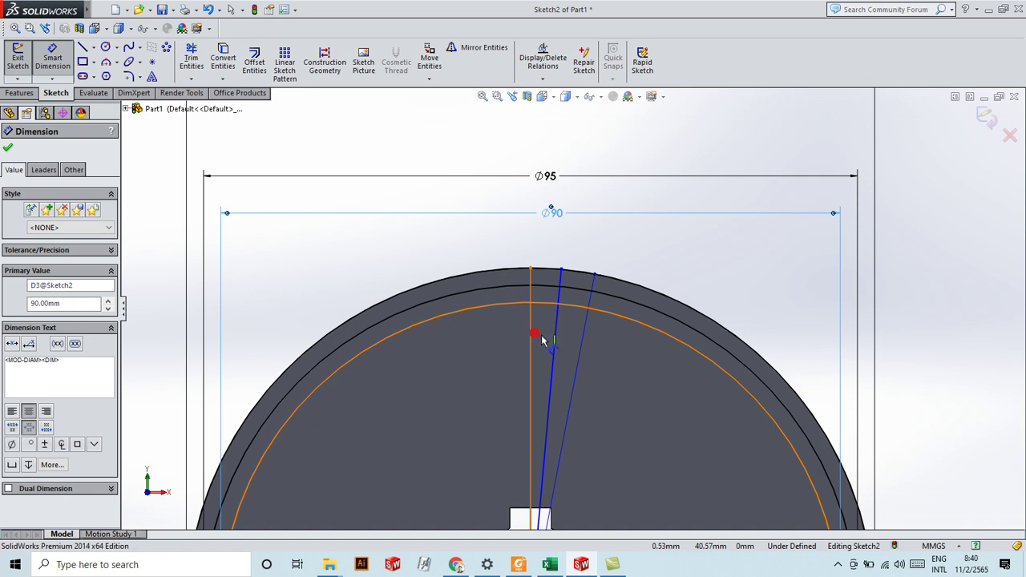
left_click(553, 345)
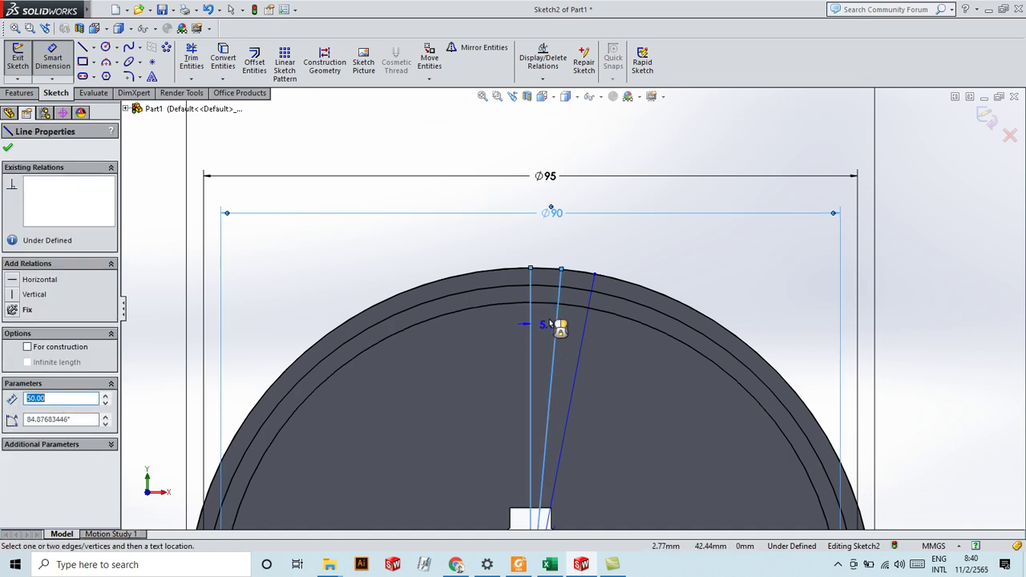
left_click(558, 272)
left_click(551, 246)
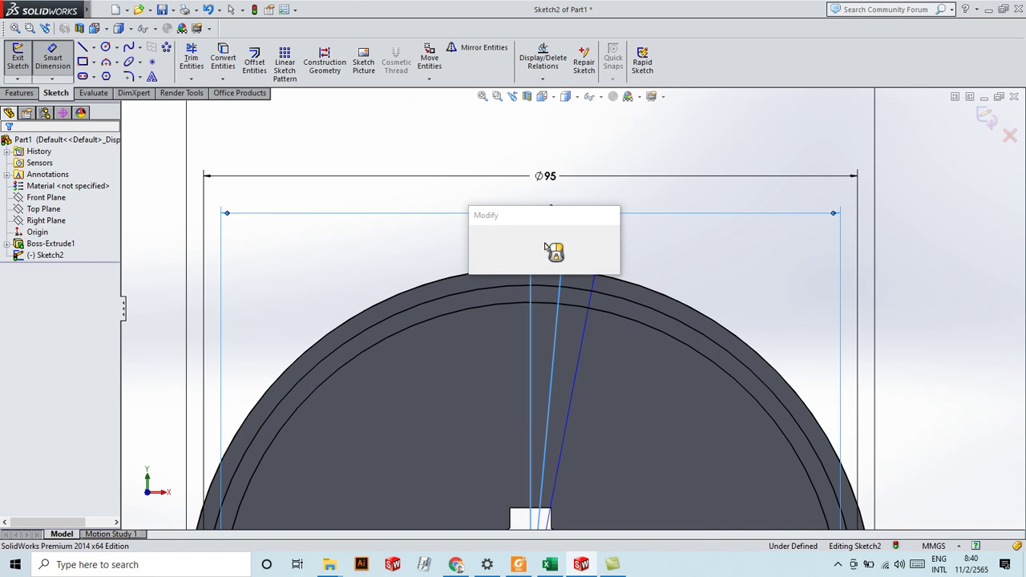
type("1")
key("Return")
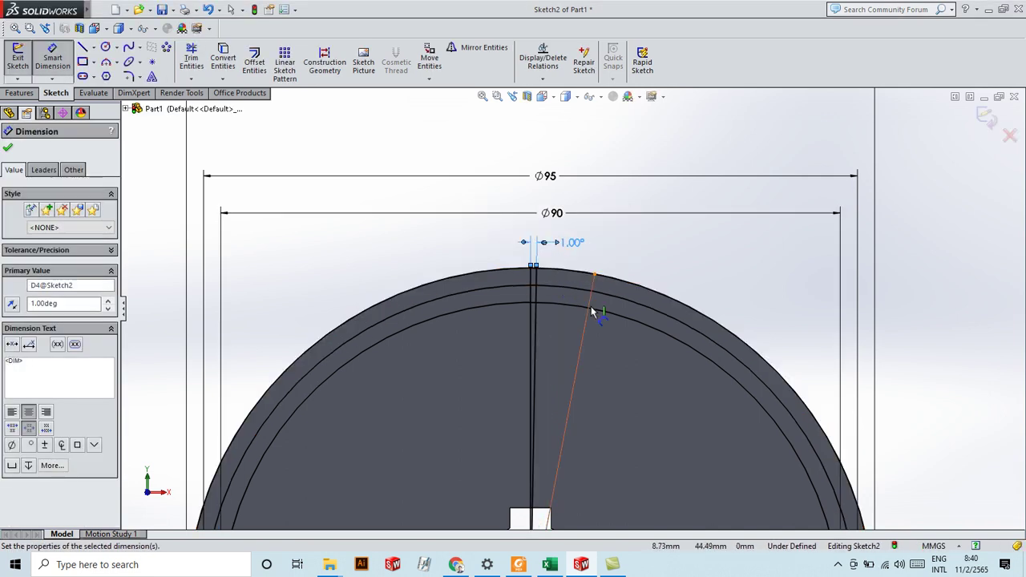
Dimension the angle between the first and second slanted lines and set it to 2°.
left_click(574, 384)
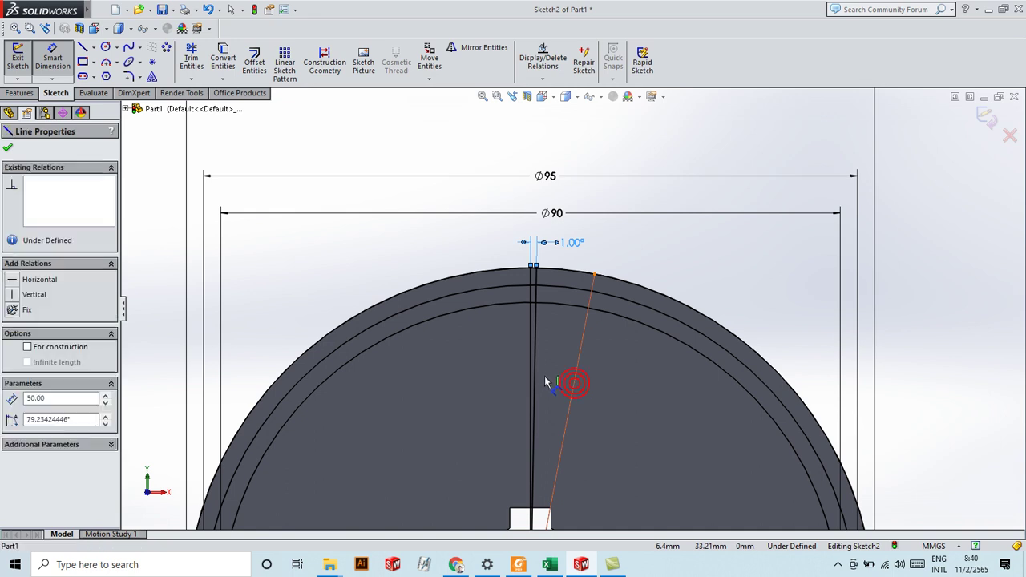
left_click(534, 373)
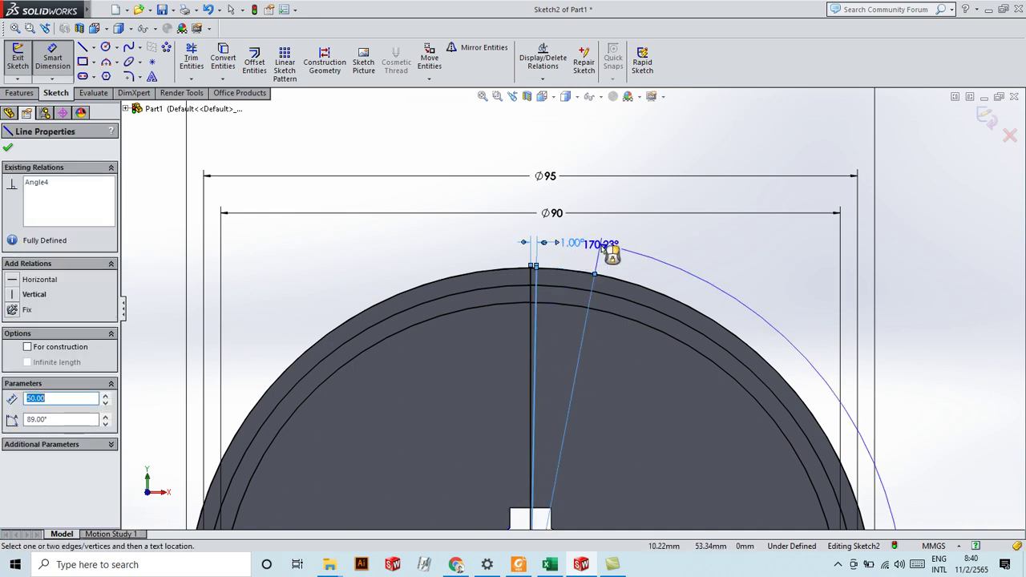
left_click(583, 231)
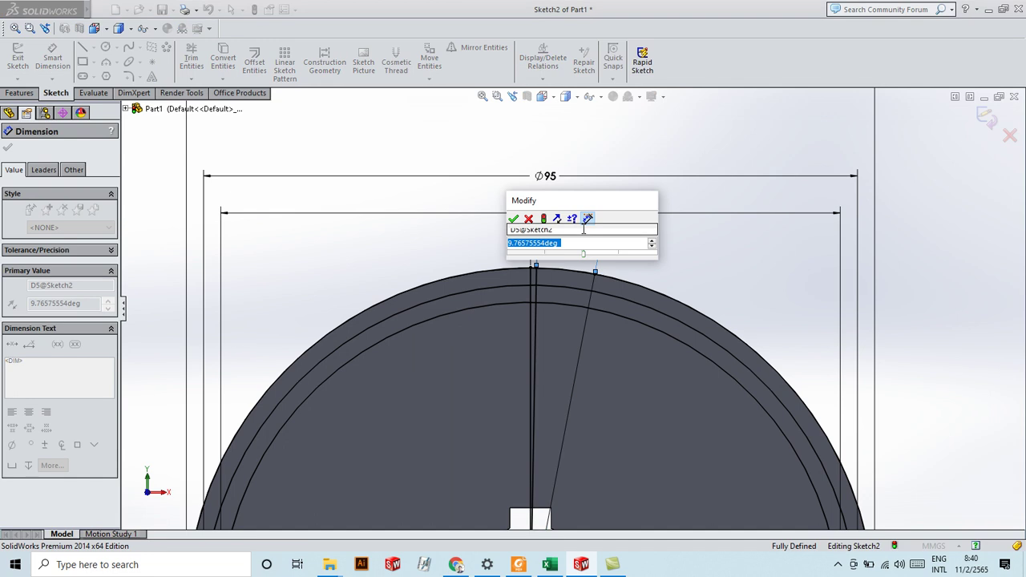
type("2")
key("Return")
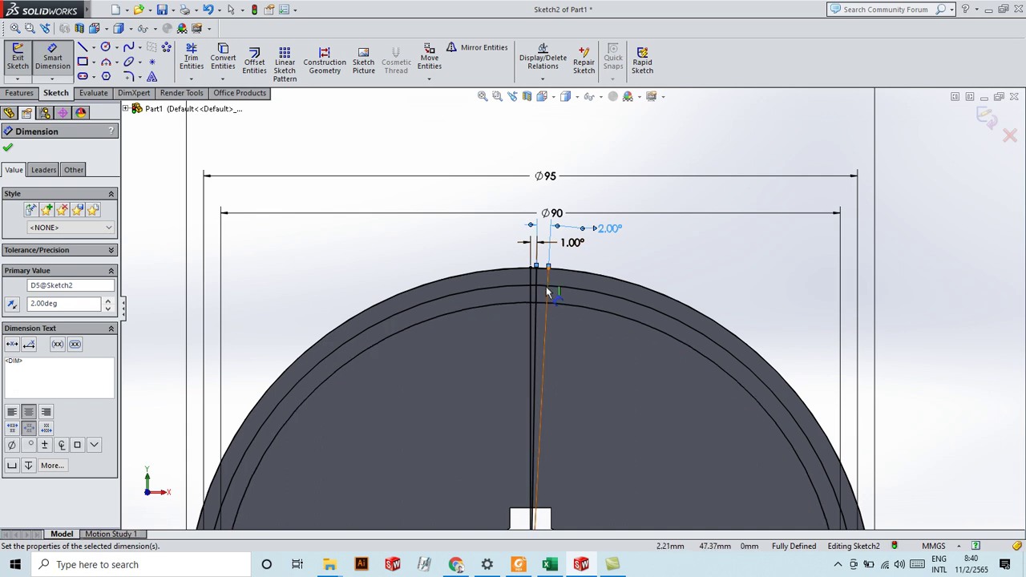
key("Escape")
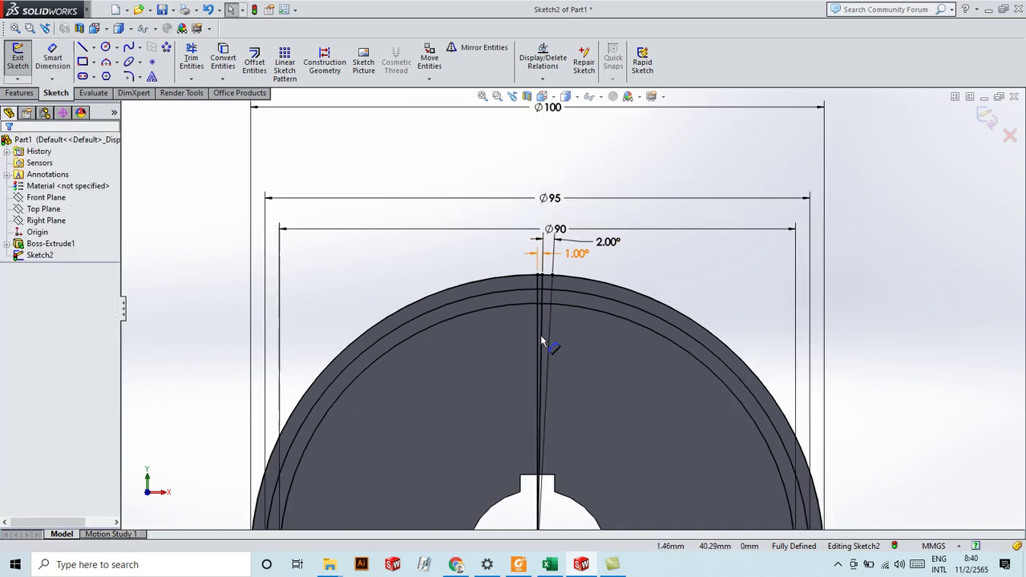
Sketch a third slanted line from the origin to the outer circle, right of the others, at about 85°.
left_click(83, 47)
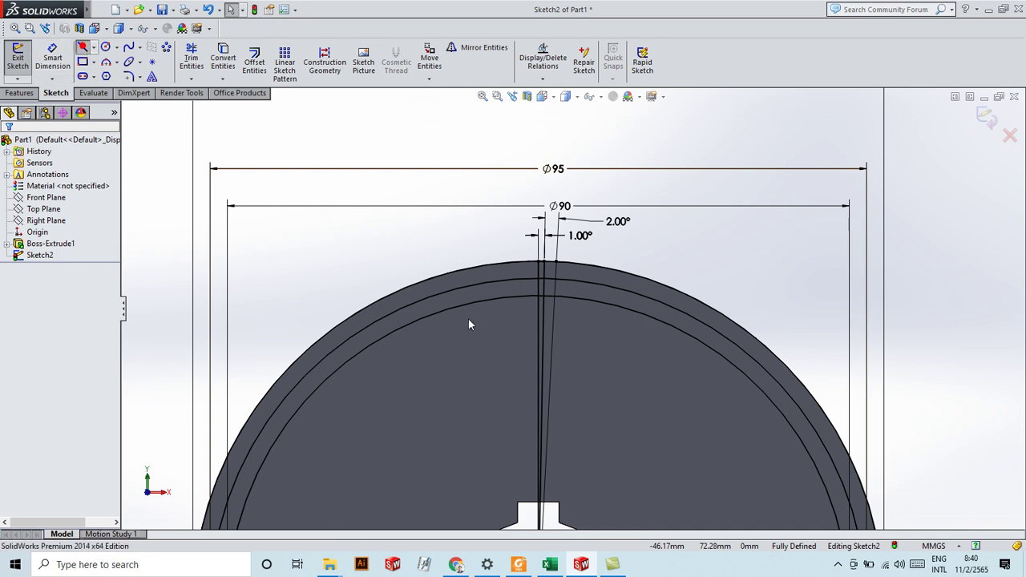
scroll(535, 374, "up", 2)
scroll(535, 374, "up", 1)
left_click(556, 453)
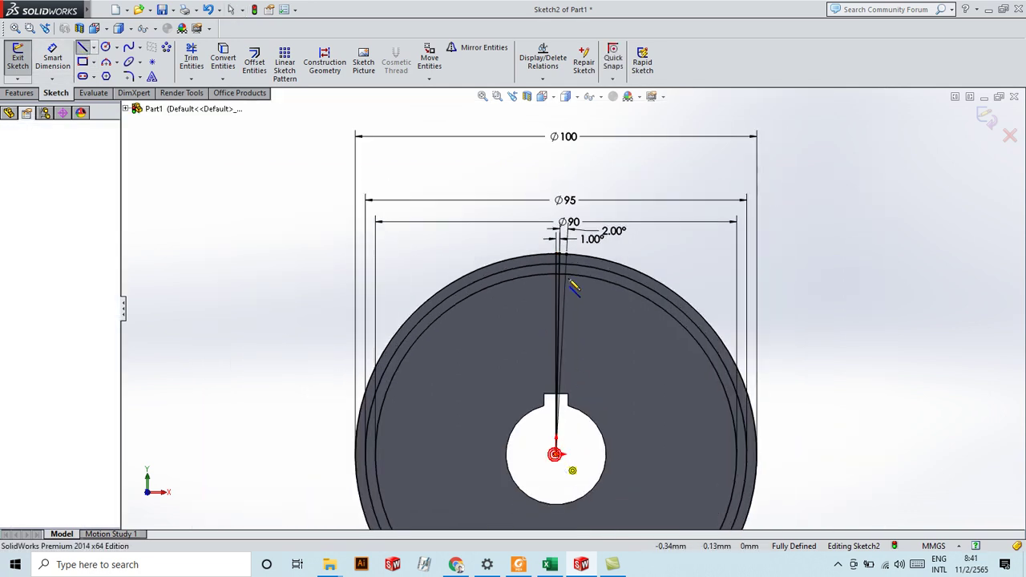
left_click(569, 257)
key("Escape")
Dimension the angle between the second and third slanted lines and set it to 3°.
scroll(565, 266, "down", 2)
left_click(52, 58)
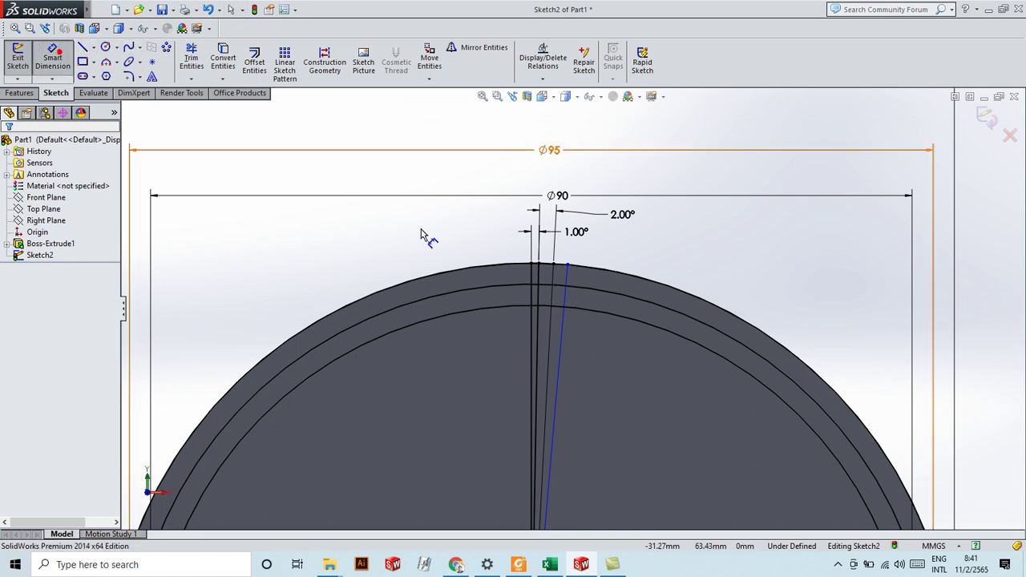
left_click(565, 285)
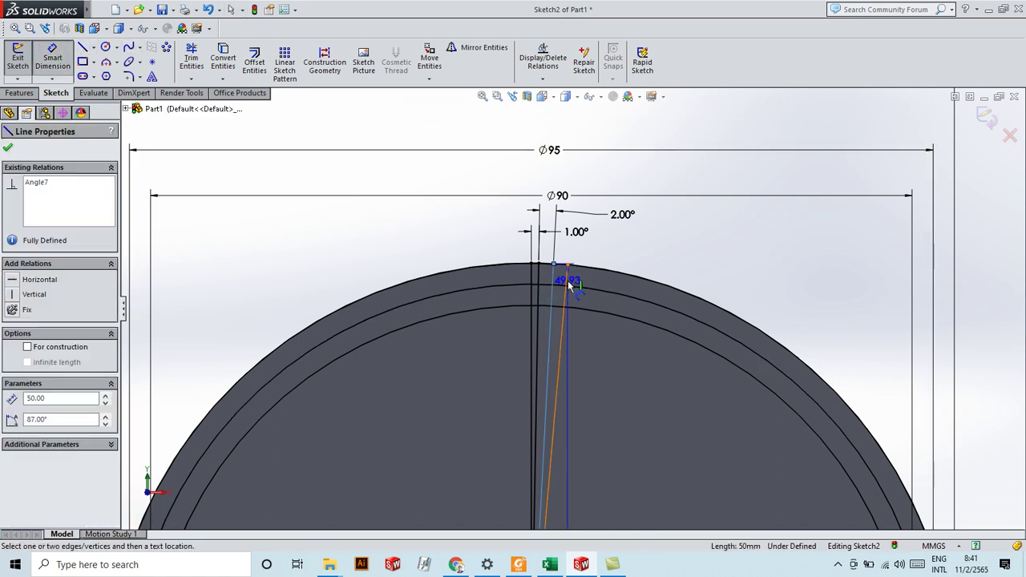
left_click(567, 282)
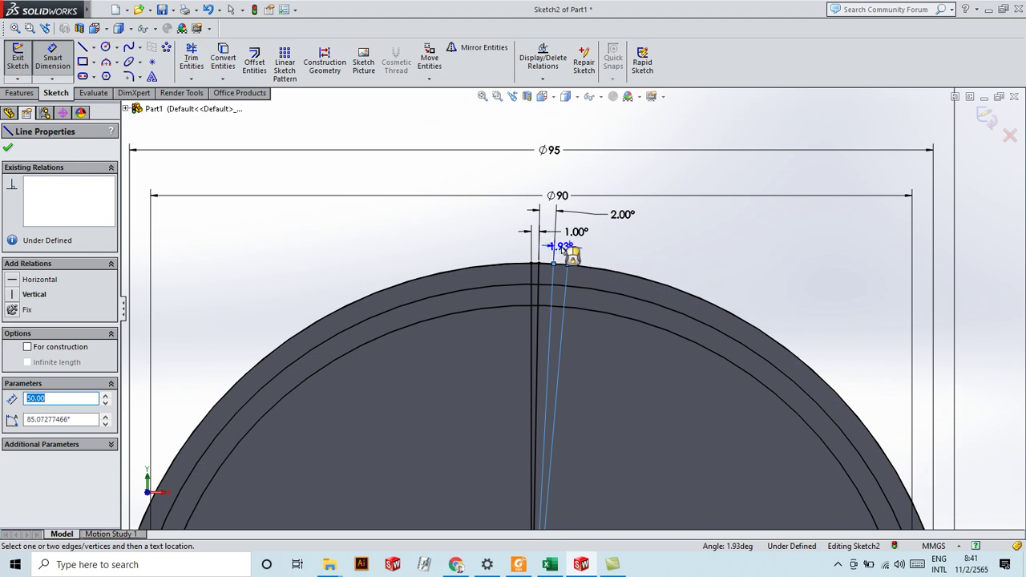
left_click(564, 251)
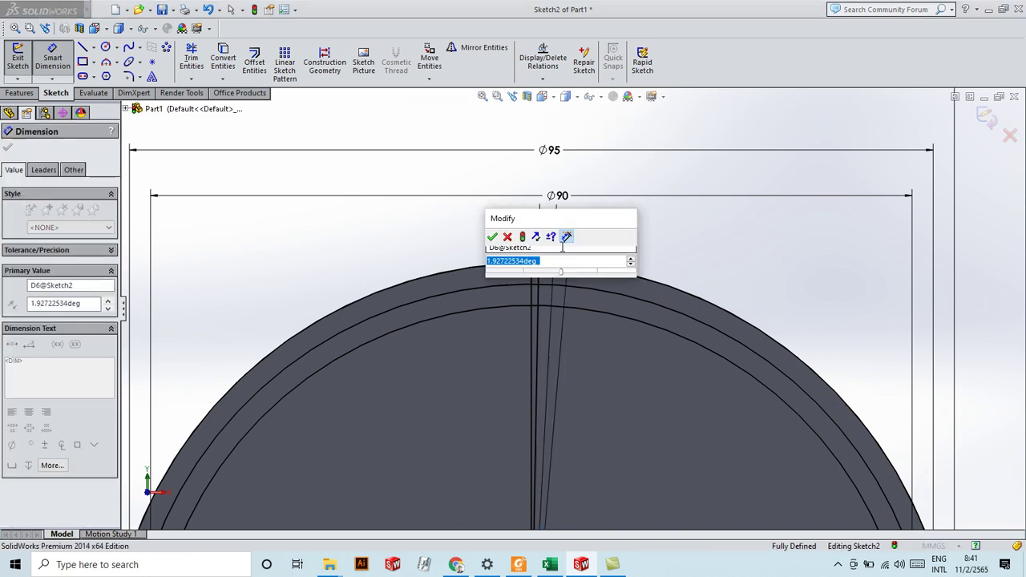
type("3")
key("Return")
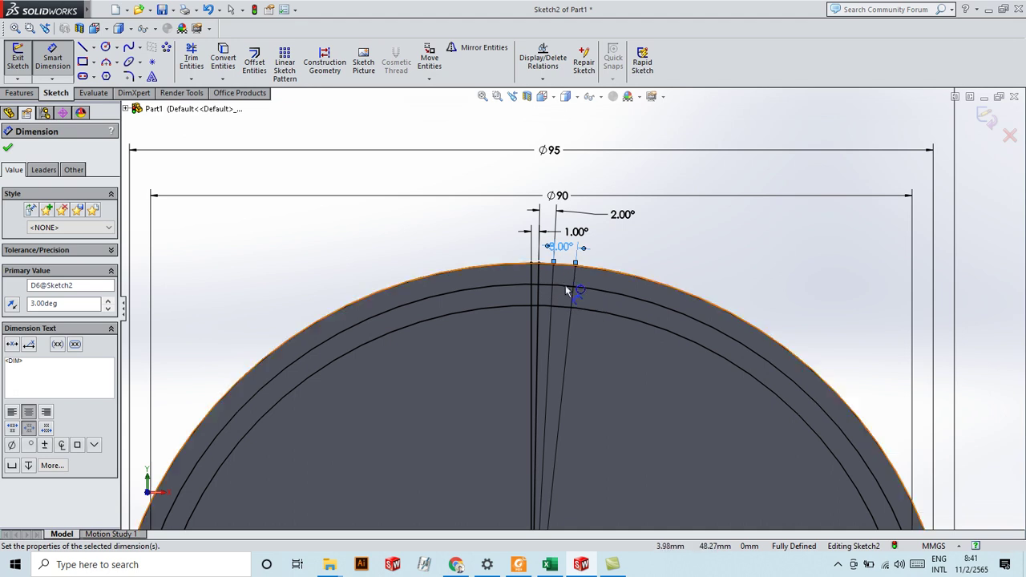
Sketch connected lines from the third slanted line's outer end to the second line on the middle circle and the first line on the inner circle.
scroll(565, 286, "down", 2)
scroll(574, 306, "up", 2)
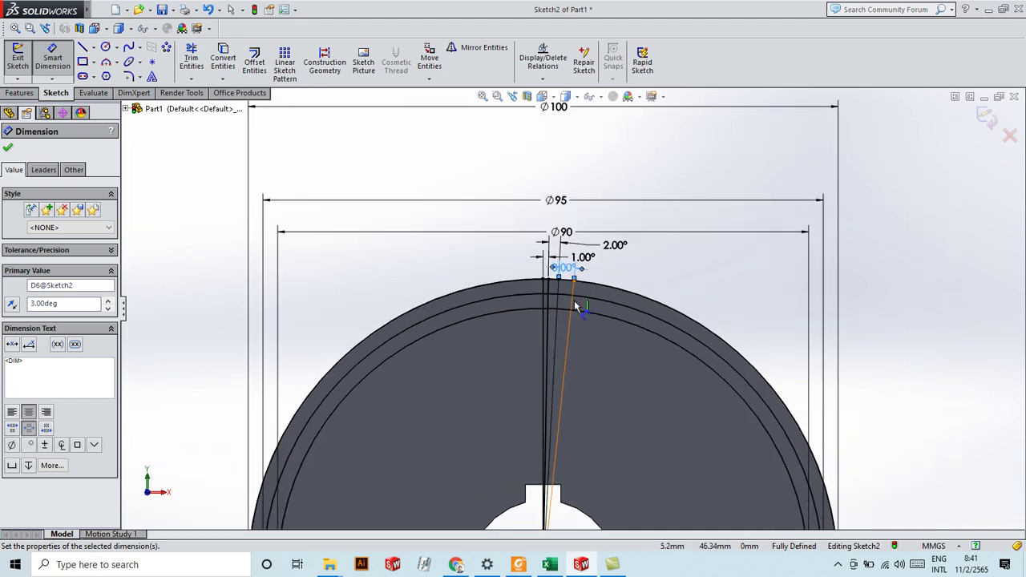
scroll(575, 306, "down", 3)
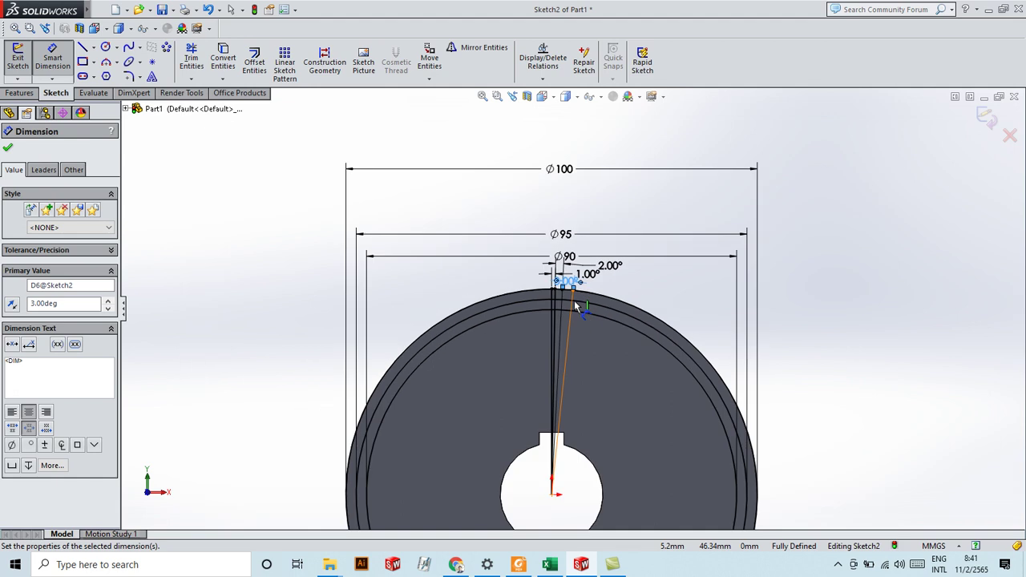
scroll(576, 306, "up", 2)
scroll(576, 306, "up", 1)
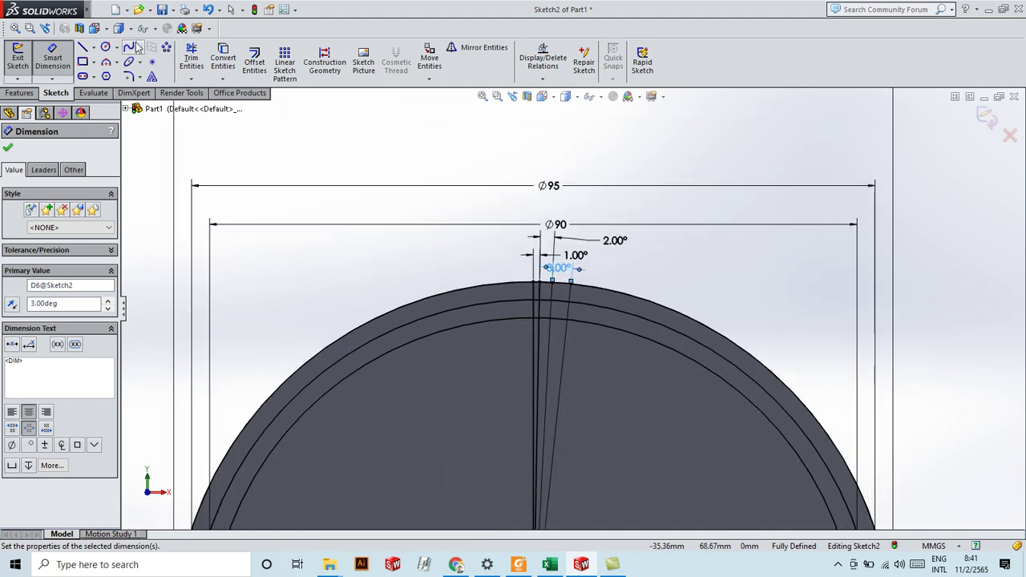
left_click(84, 49)
scroll(543, 304, "up", 2)
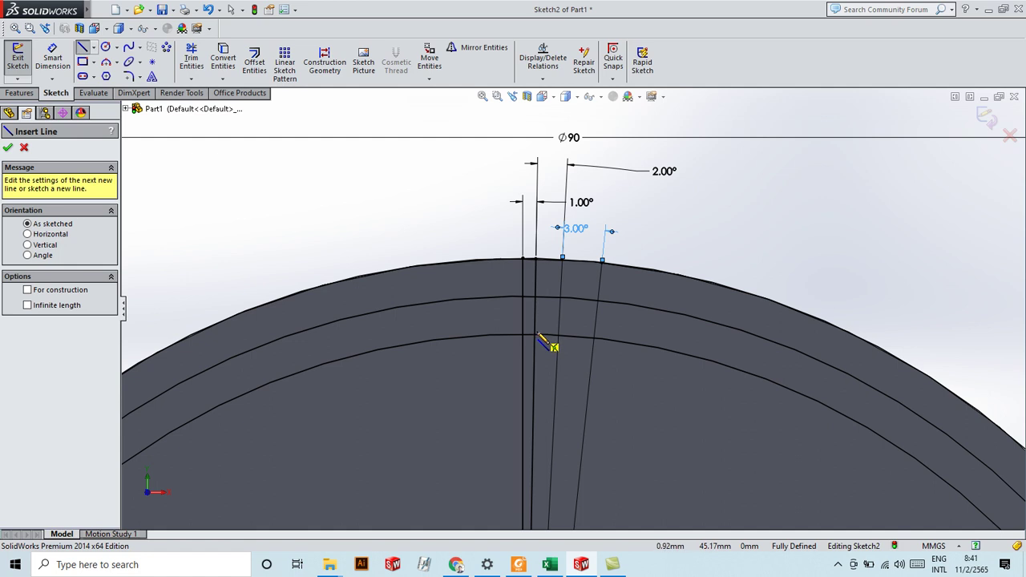
left_click(602, 262)
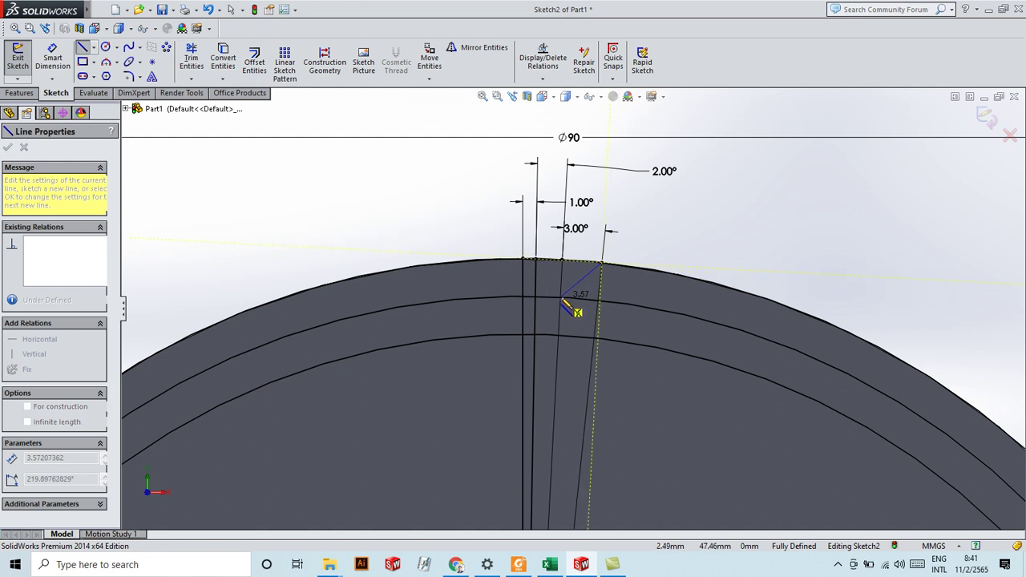
left_click(560, 297)
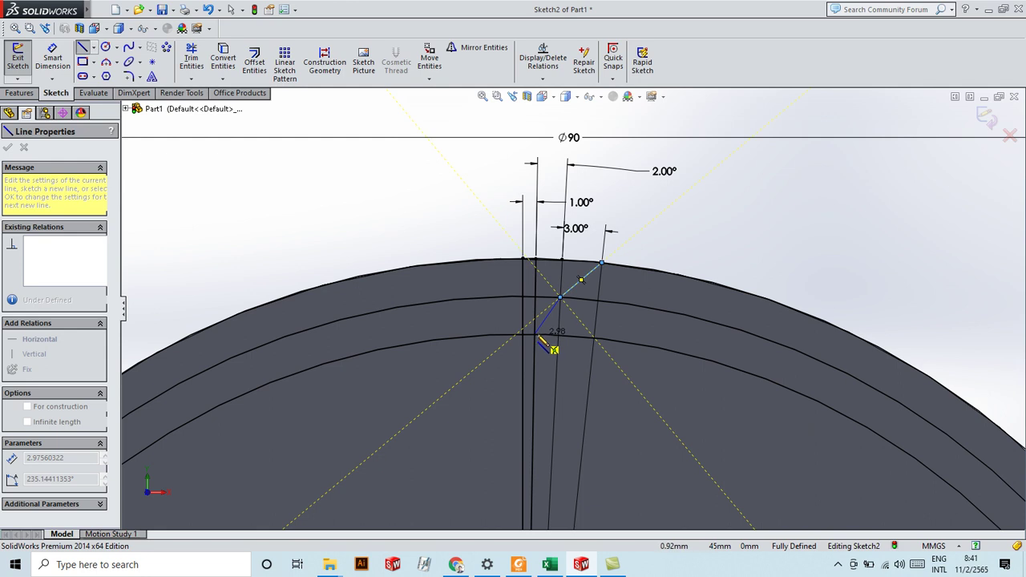
left_click(537, 335)
key("Escape")
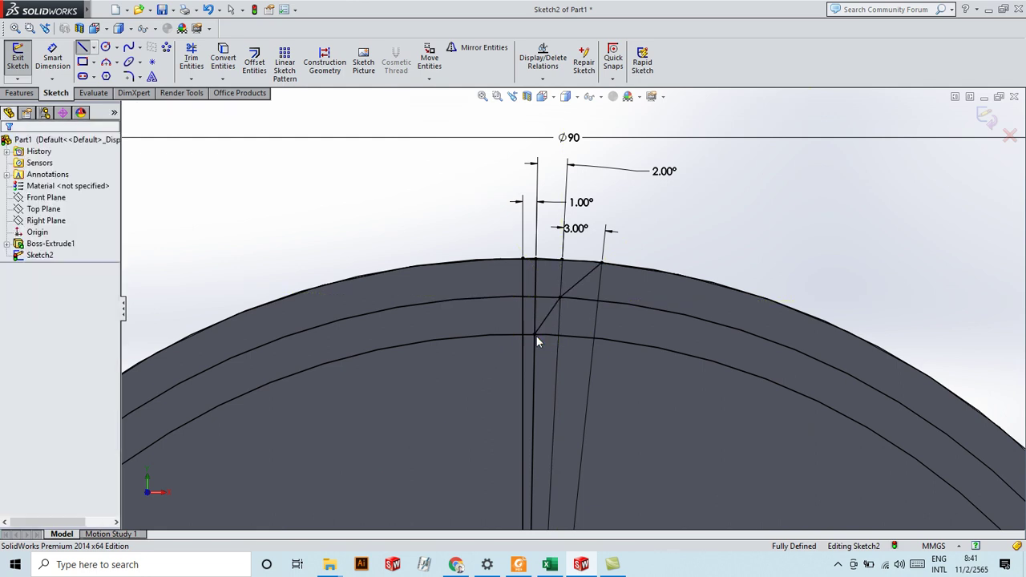
key("Escape")
Examine where the two tooth-flank lines meet the construction circles and the slanted lines.
scroll(537, 335, "down", 3)
scroll(537, 337, "down", 5)
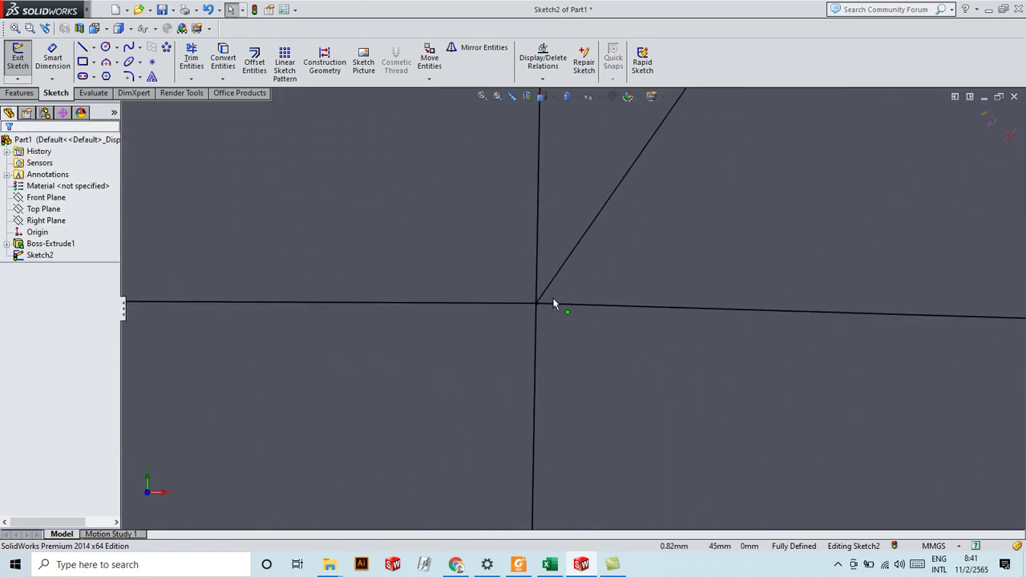
scroll(553, 303, "up", 6)
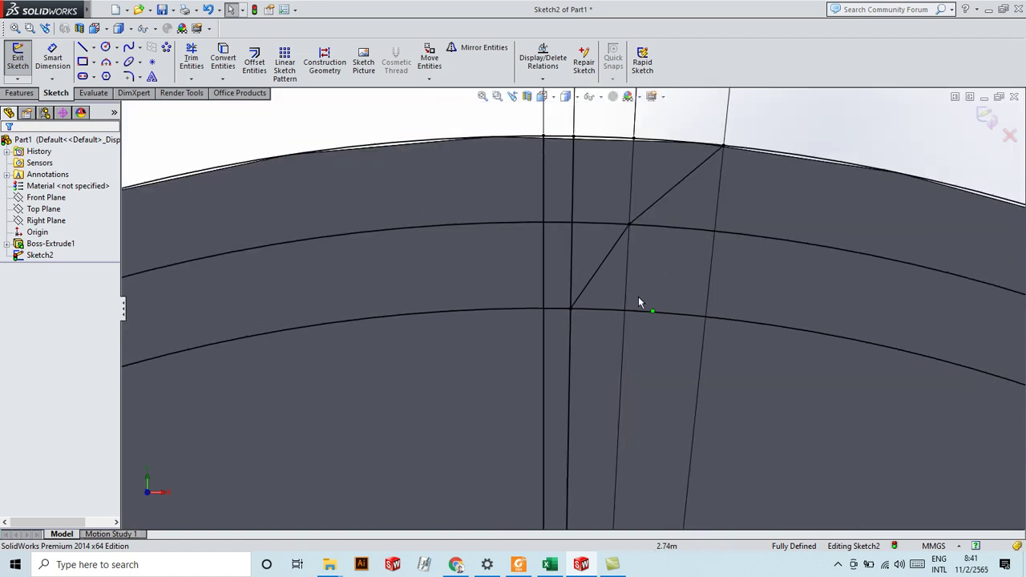
scroll(711, 189, "down", 3)
scroll(681, 236, "up", 6)
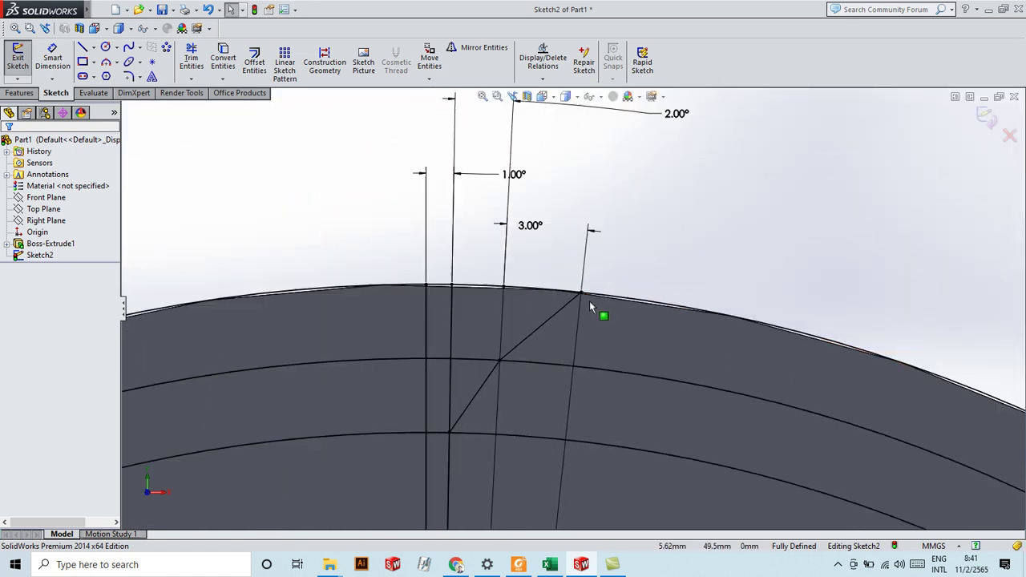
scroll(559, 355, "down", 2)
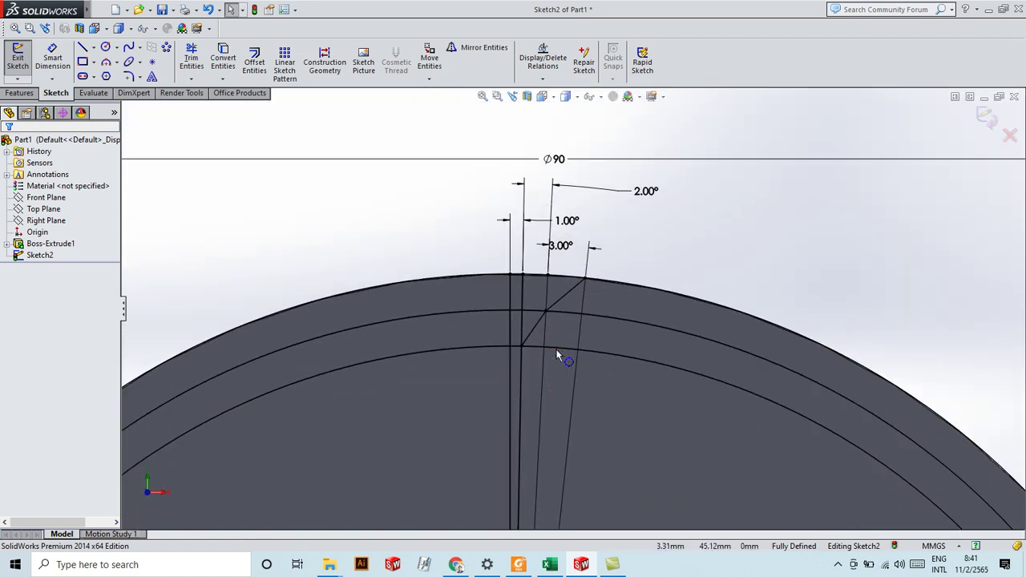
scroll(556, 351, "down", 1)
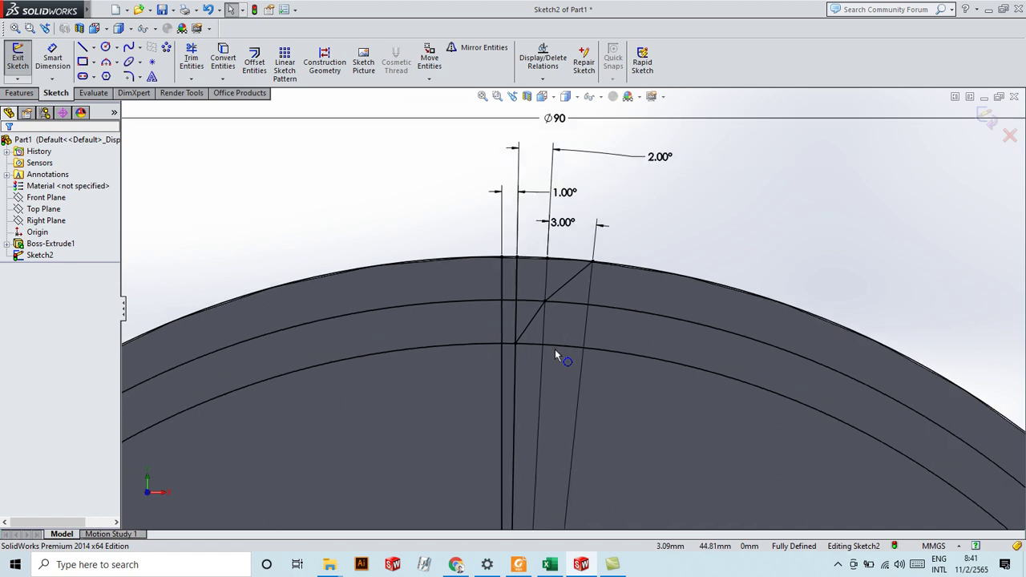
scroll(572, 373, "up", 4)
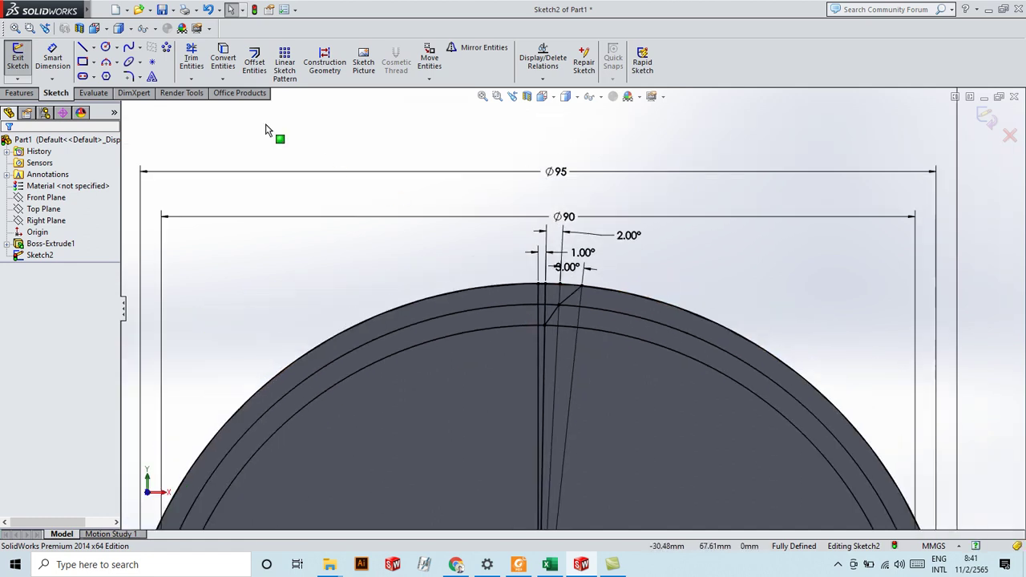
Trim away the second and third slanted lines and the parts of the inner and middle circles outside the half tooth gap.
left_click(191, 58)
left_click(575, 359)
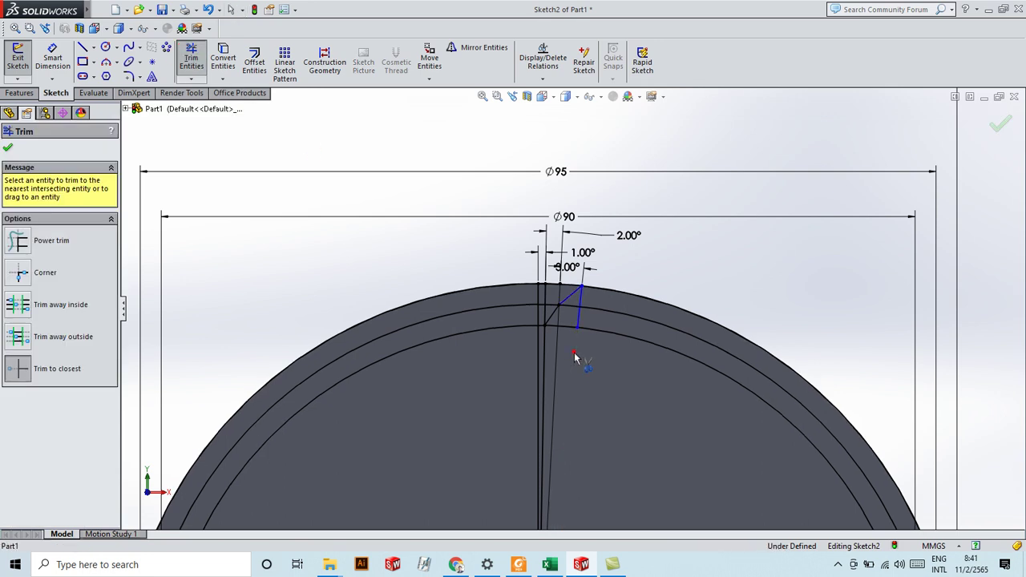
left_click(555, 358)
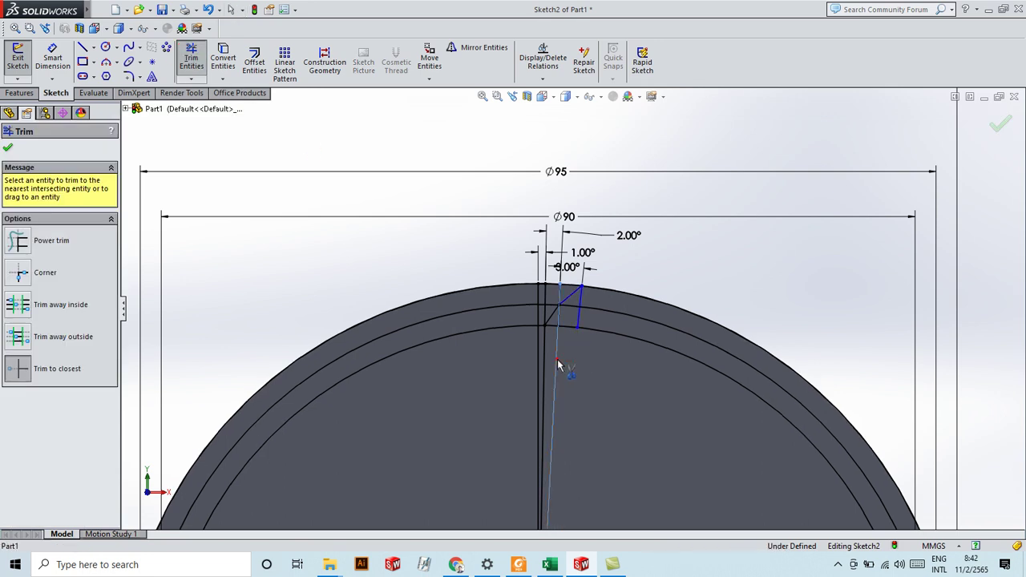
scroll(583, 321, "down", 4)
left_click(583, 313)
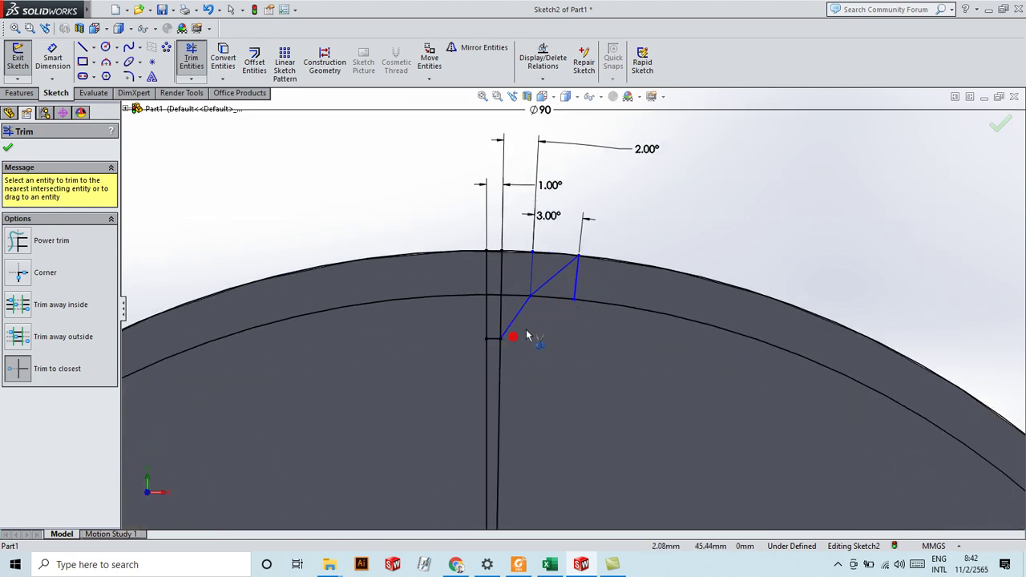
left_click(608, 304)
left_click(582, 285)
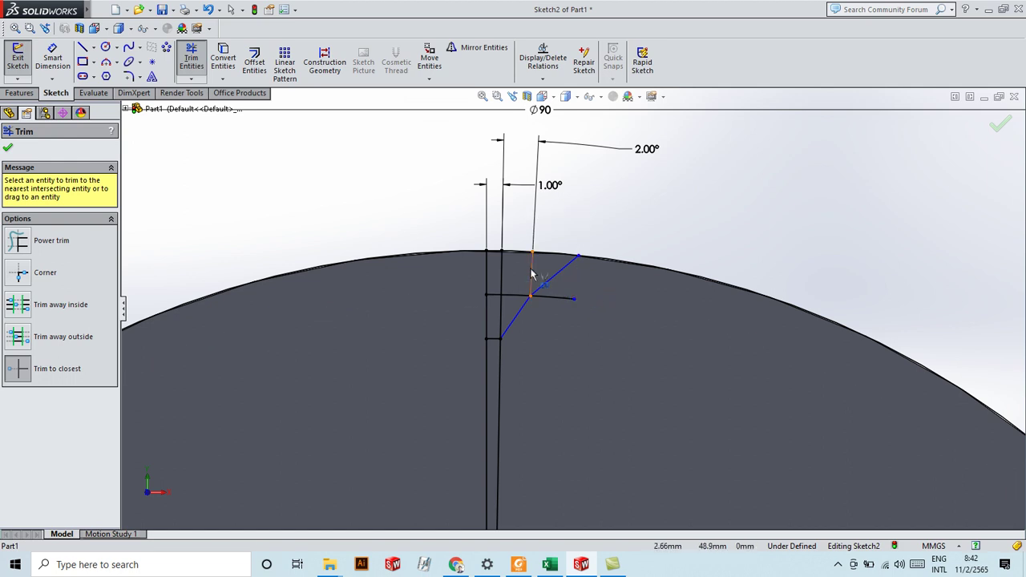
left_click(532, 273)
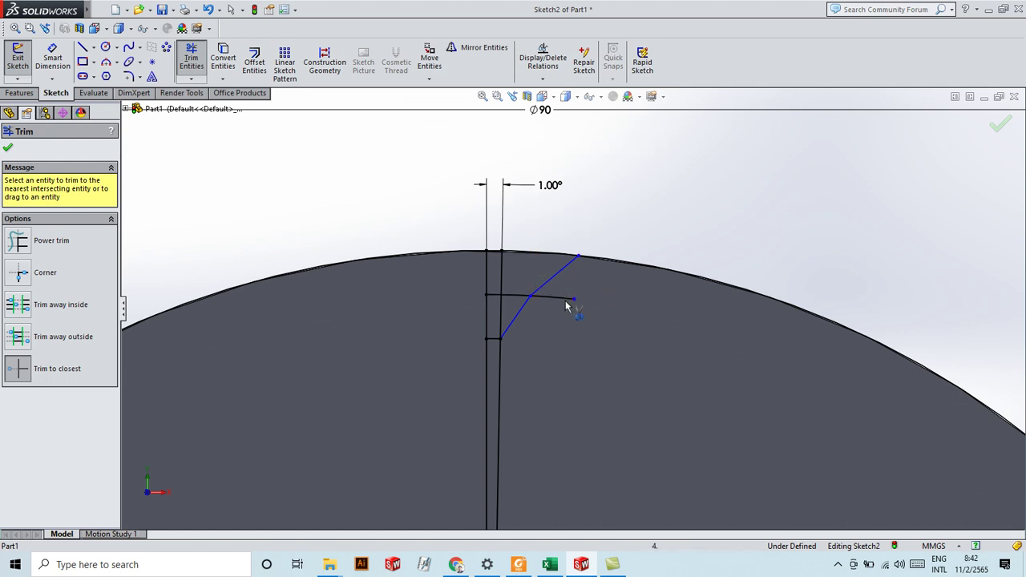
Trim away the rest of the middle circle, the first slanted line and the vertical line below the inner arc.
left_click(512, 295)
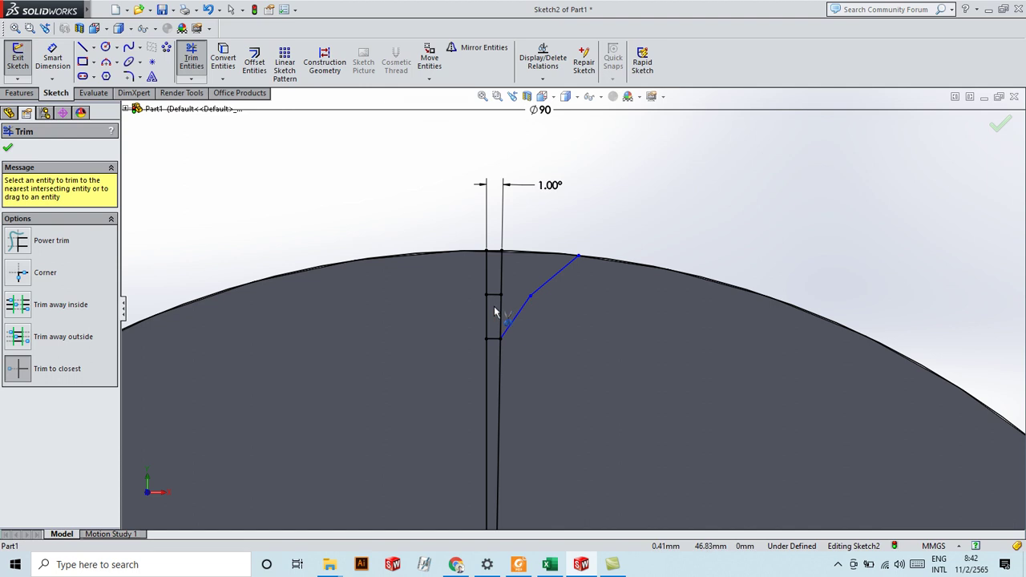
left_click(501, 317)
left_click(499, 294)
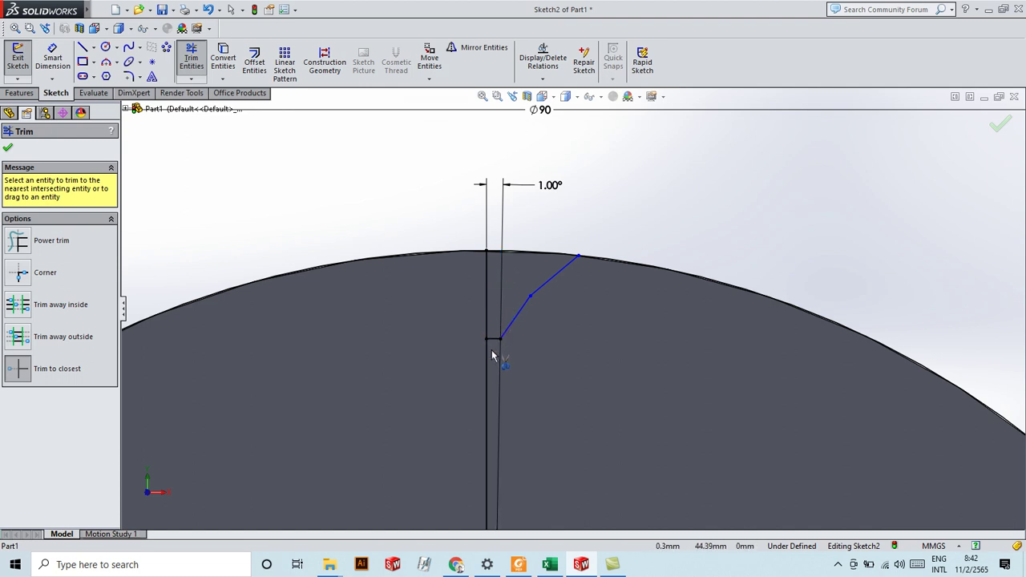
left_click(500, 379)
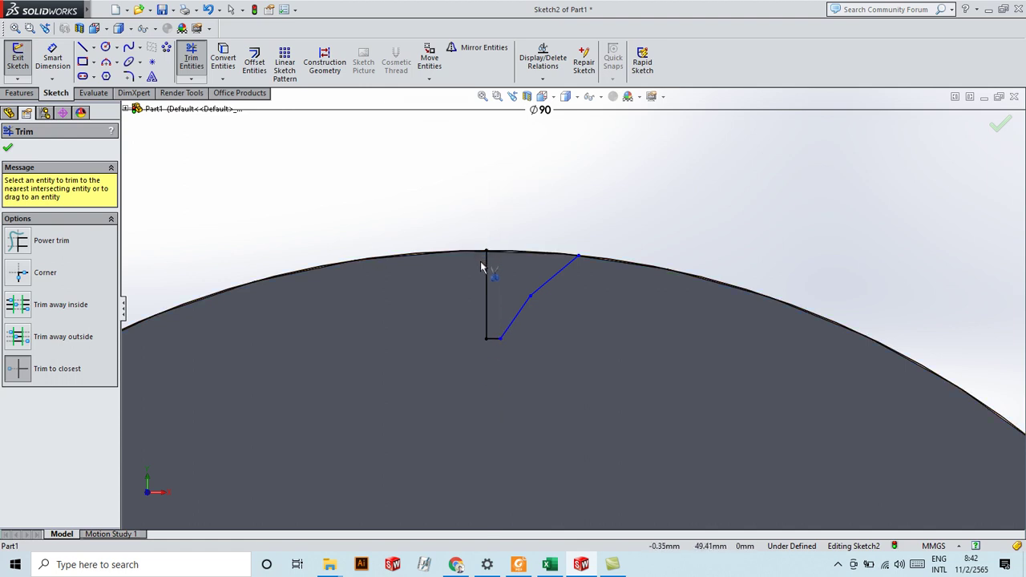
key("Escape")
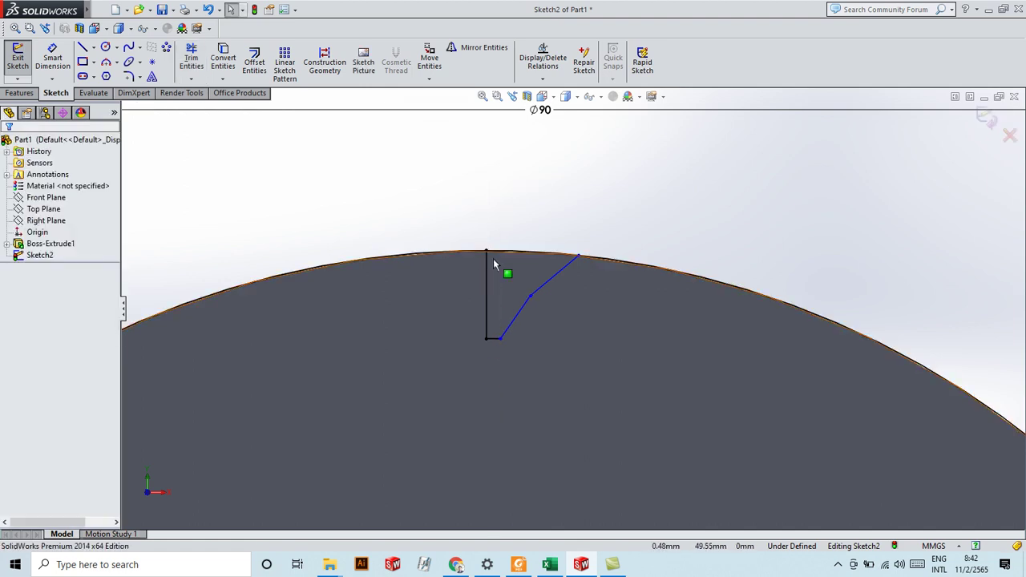
Mirror the two flank lines and the short bottom arc about the vertical line, keeping the originals.
left_click(481, 48)
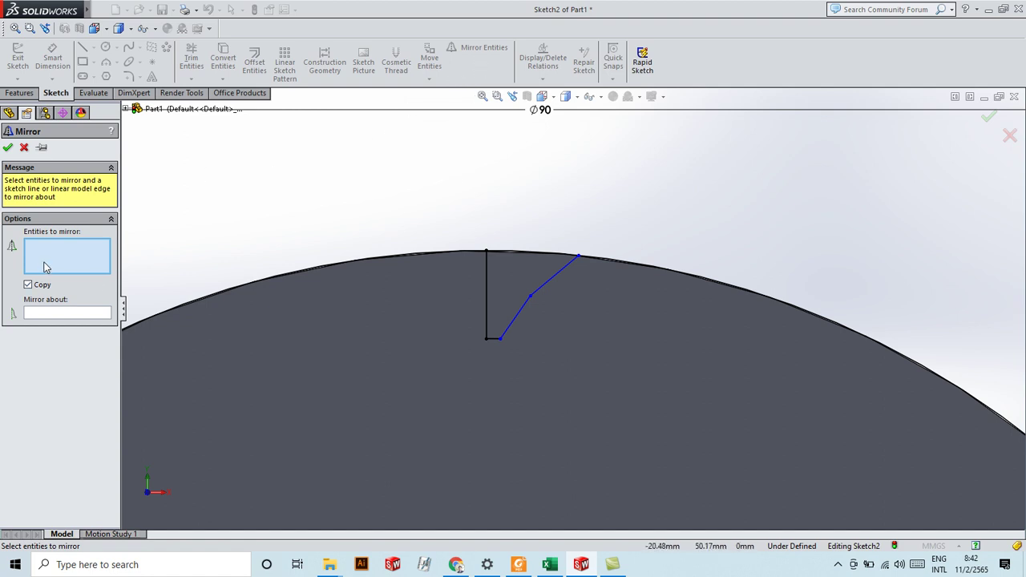
left_click(561, 274)
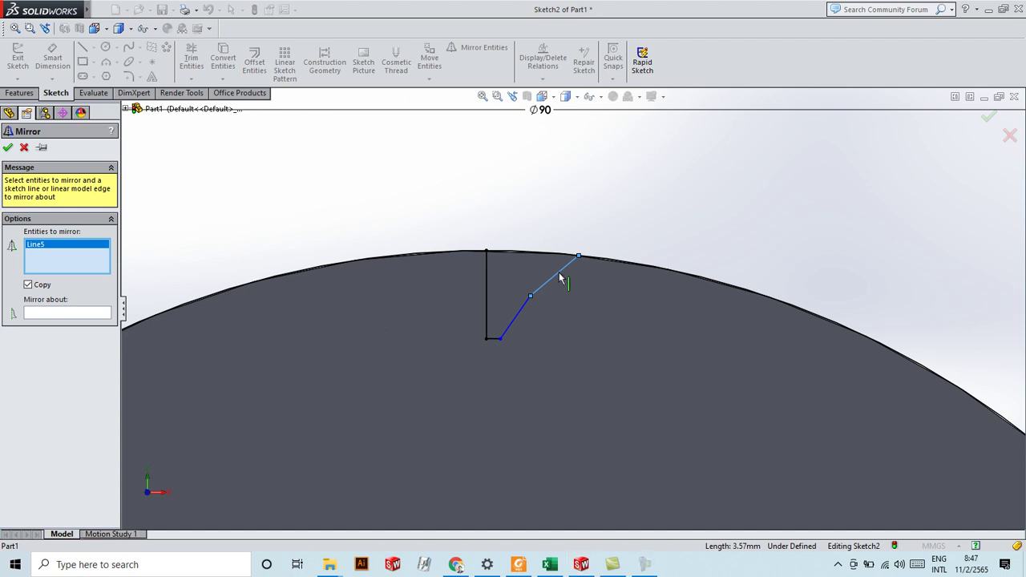
left_click(522, 317)
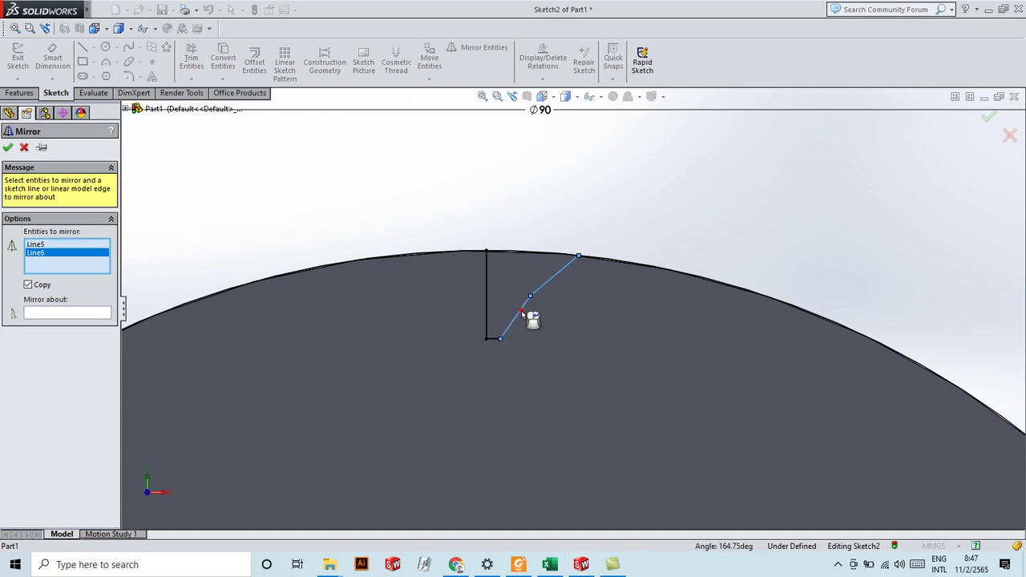
left_click(496, 341)
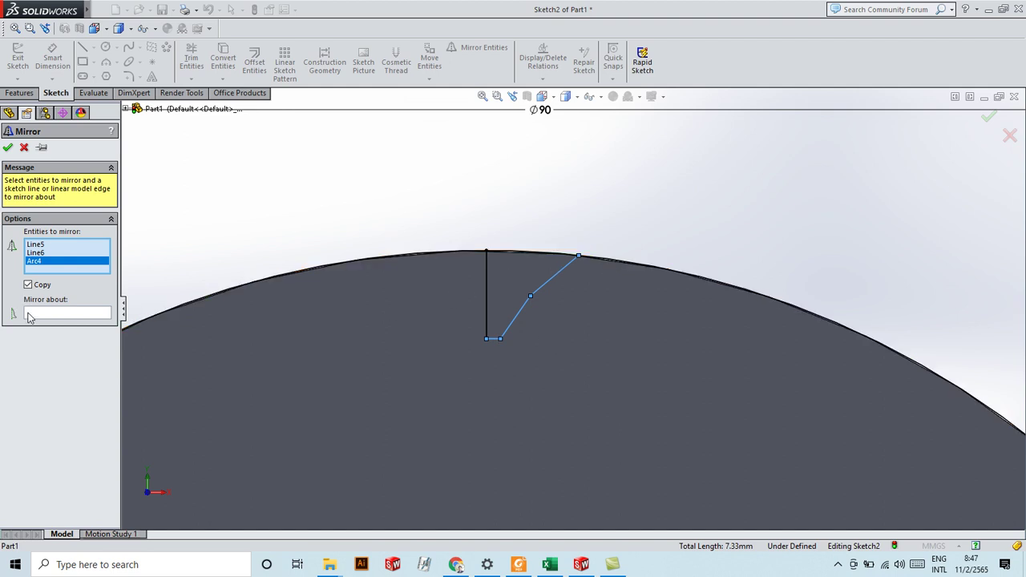
left_click(76, 313)
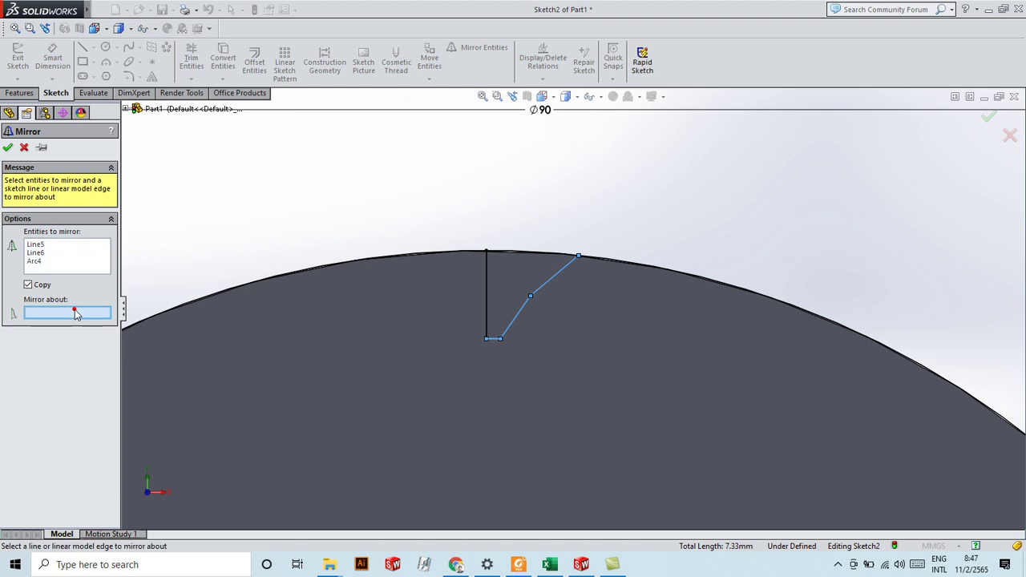
left_click(487, 286)
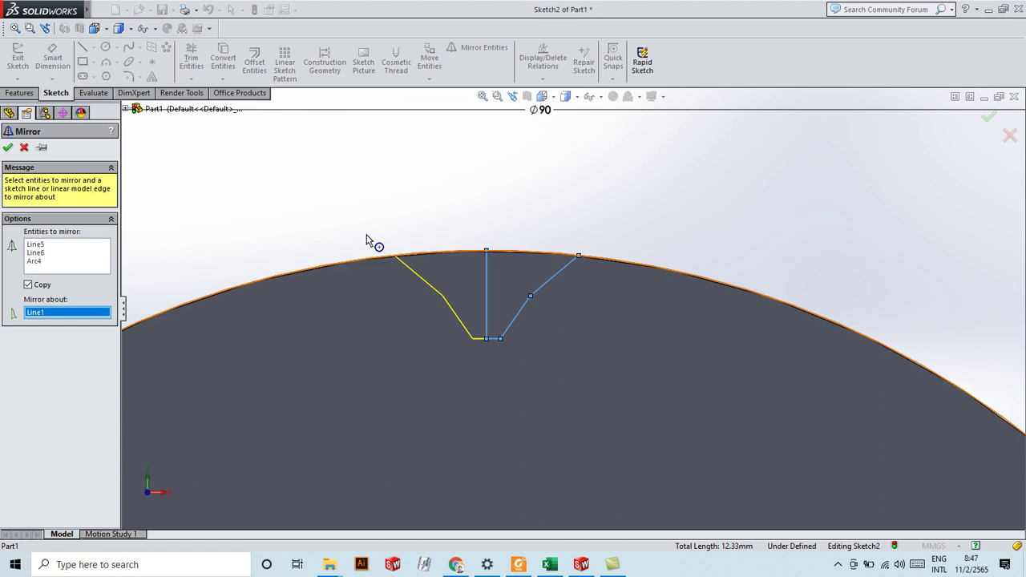
left_click(9, 148)
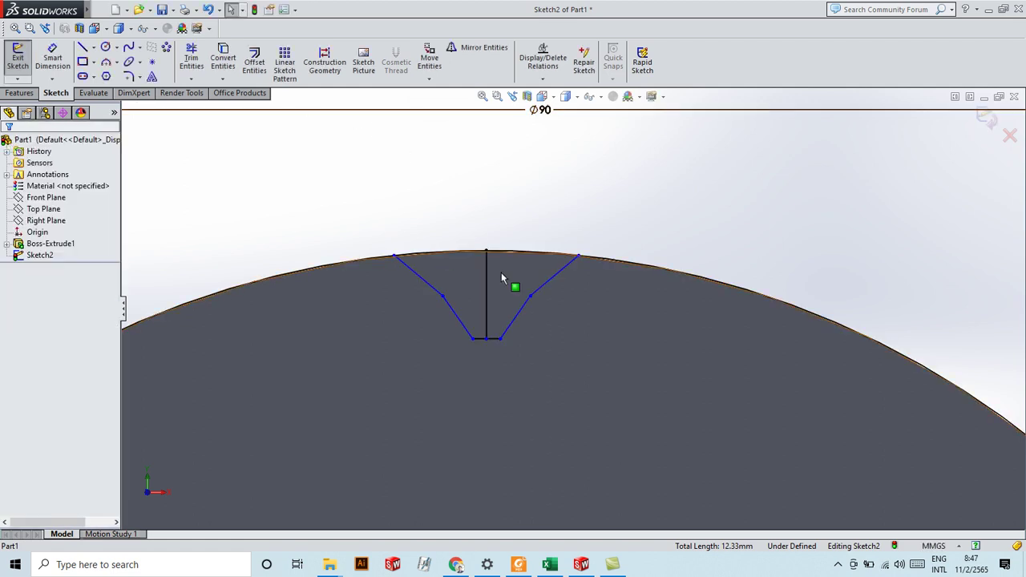
Trim away the vertical centre line inside the mirrored tooth-gap profile.
scroll(530, 311, "up", 2)
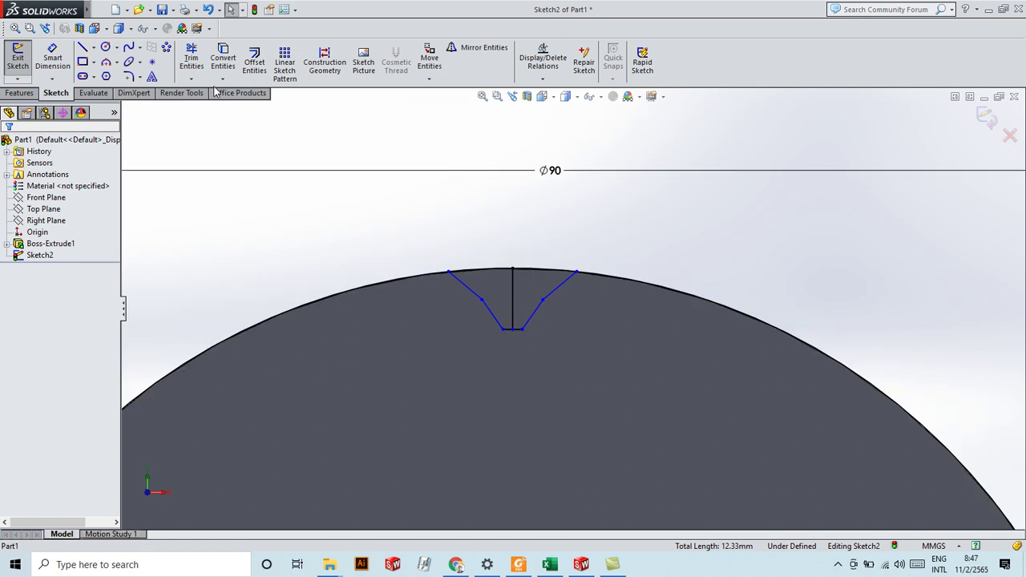
left_click(191, 60)
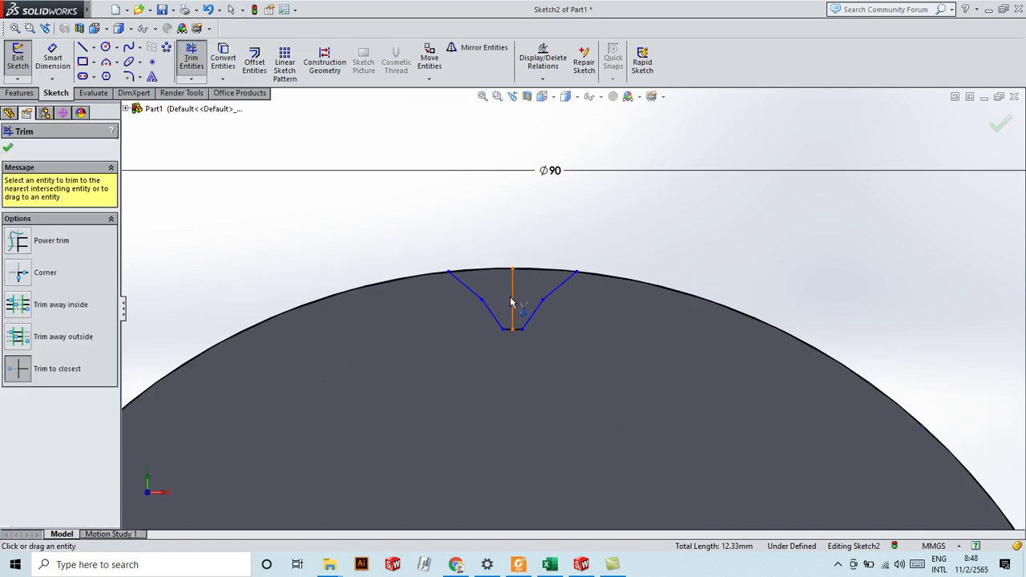
left_click_drag(513, 300, 517, 289)
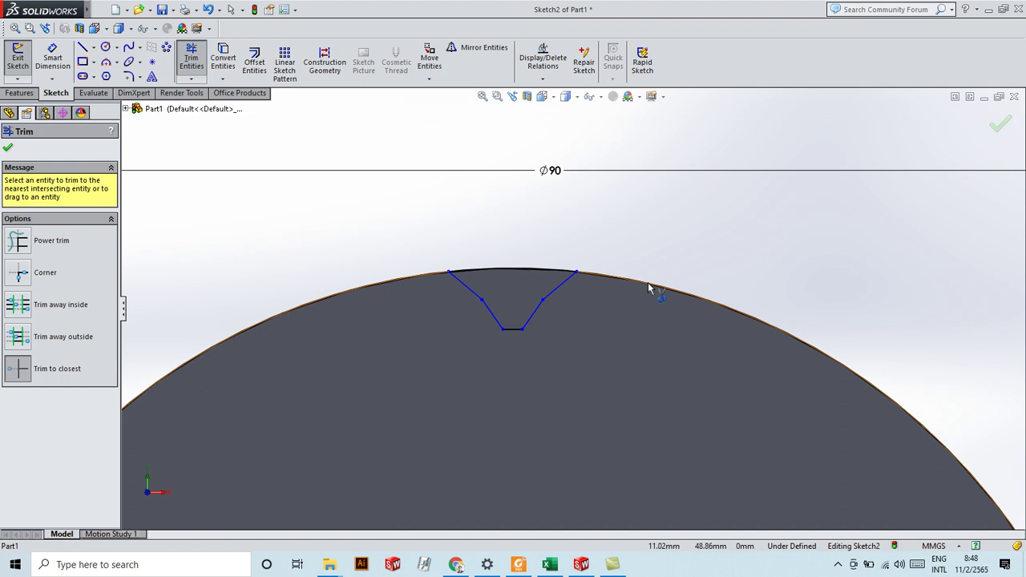
scroll(573, 312, "up", 5)
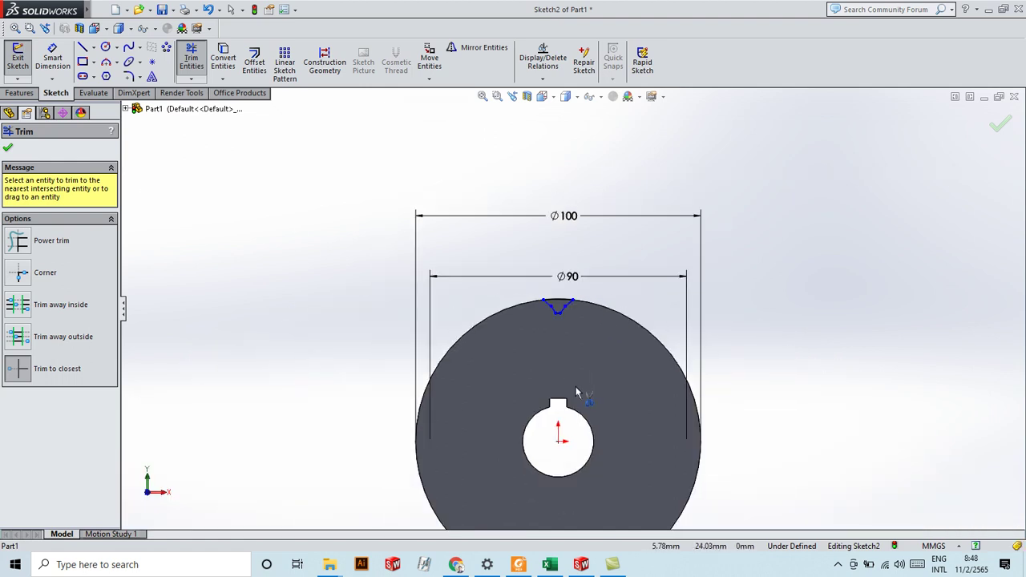
scroll(574, 299, "down", 4)
middle_click_drag(574, 300, 275, 287)
left_click(8, 149)
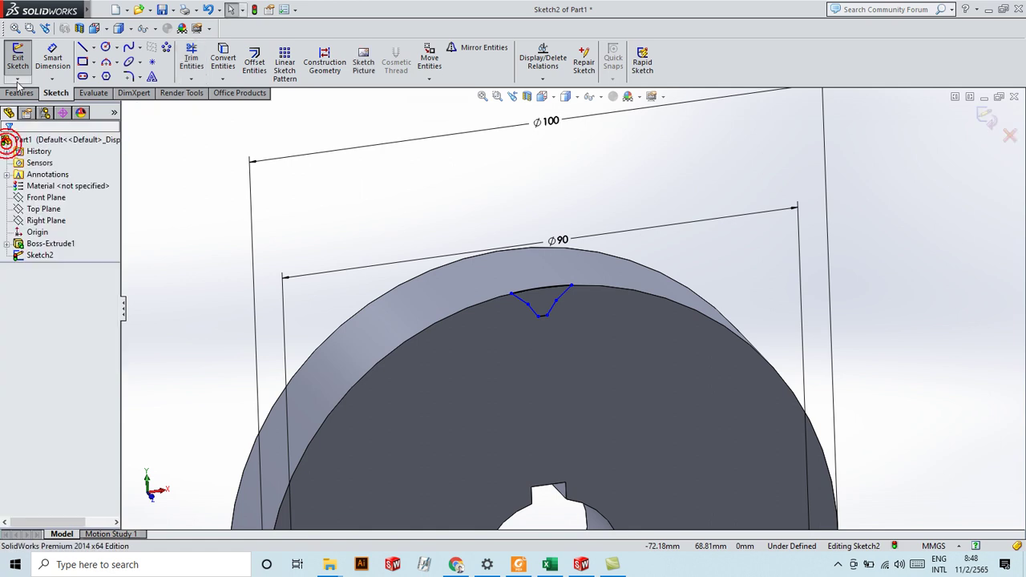
Cut the tooth-gap profile through the entire gear blank with an Extruded Cut set to Through All.
left_click(19, 92)
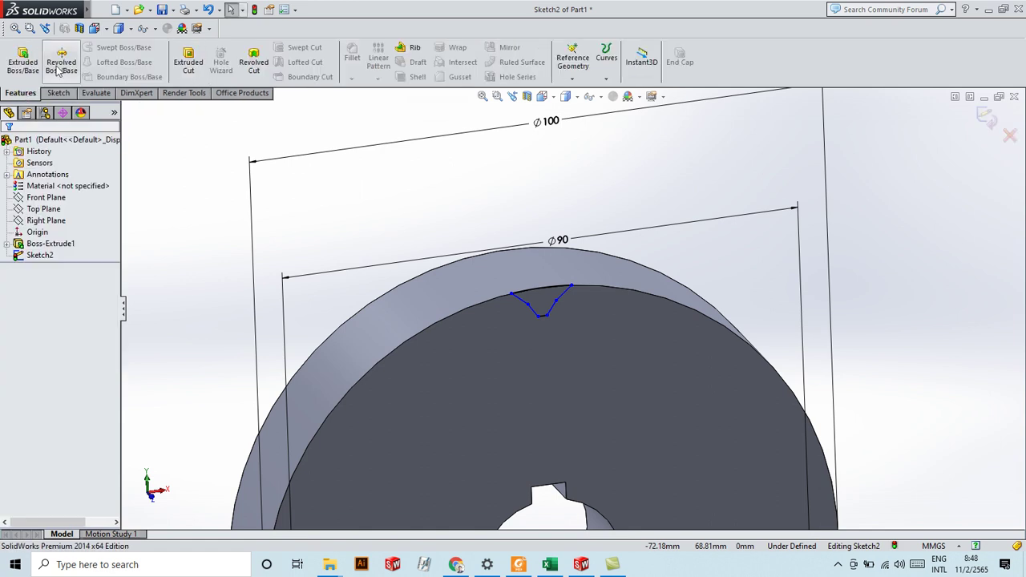
left_click(191, 60)
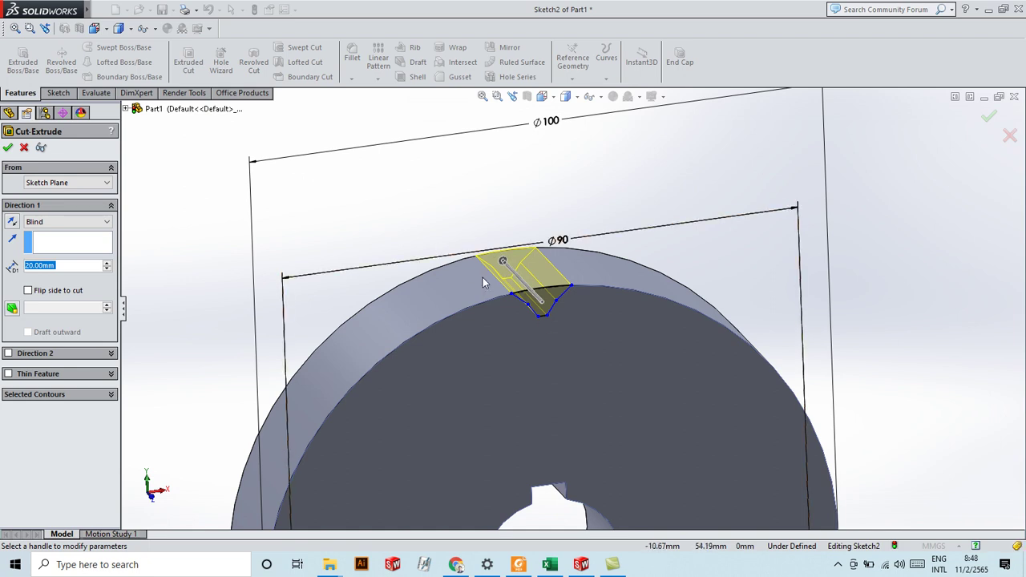
left_click(64, 222)
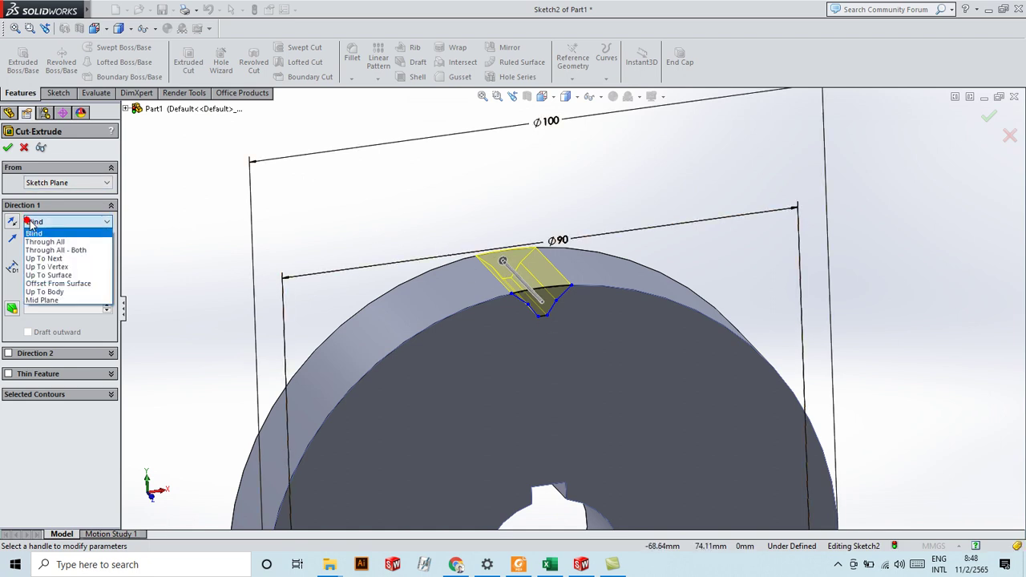
left_click(60, 242)
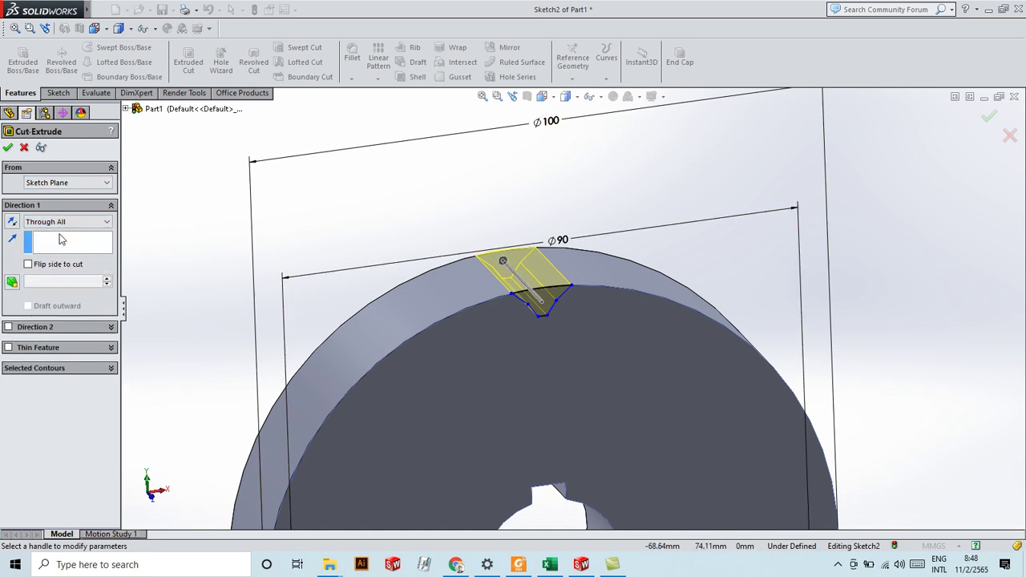
left_click(8, 149)
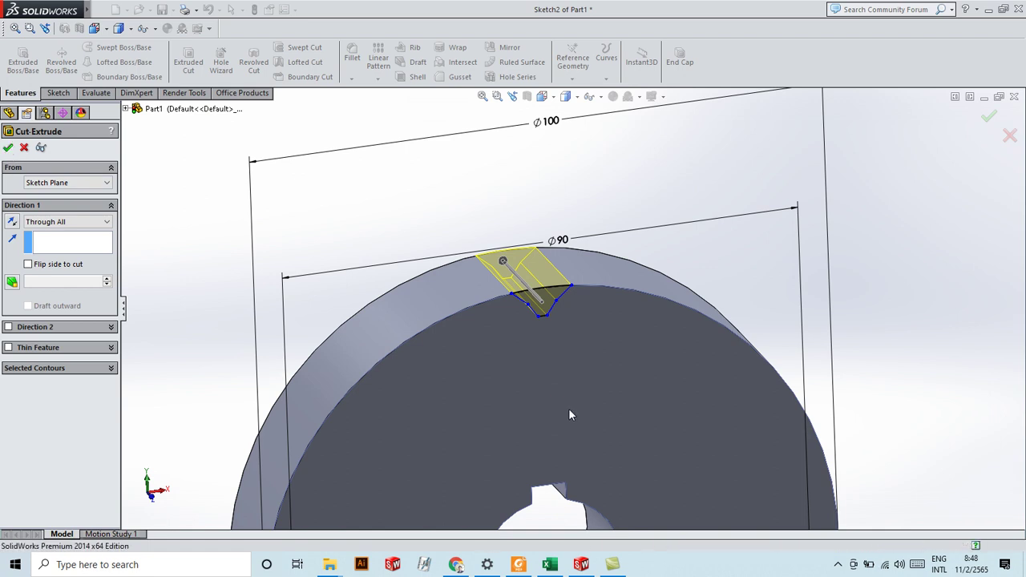
scroll(571, 413, "up", 5)
middle_click_drag(576, 380, 525, 359)
middle_click_drag(622, 322, 649, 355)
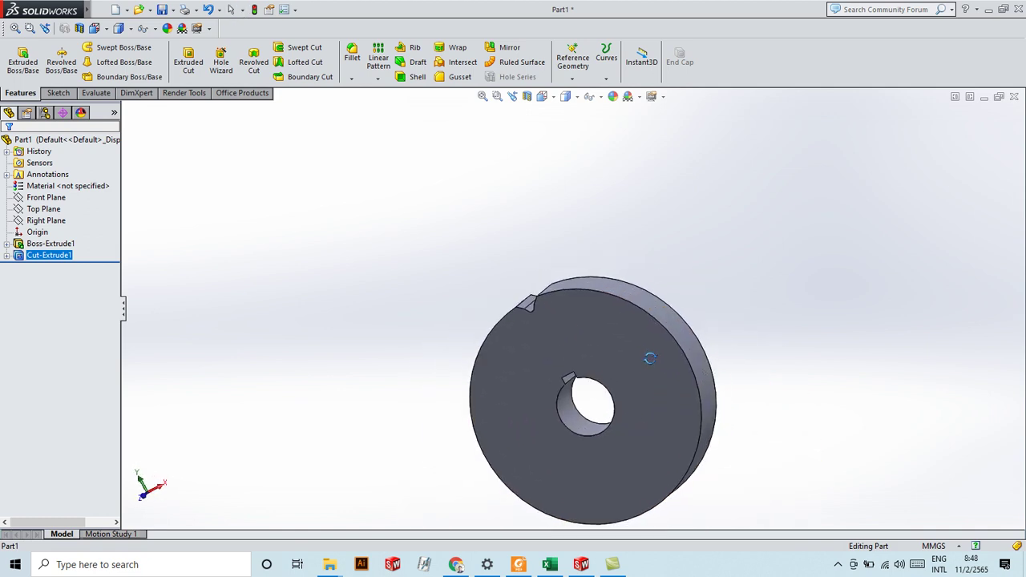
scroll(594, 418, "down", 2)
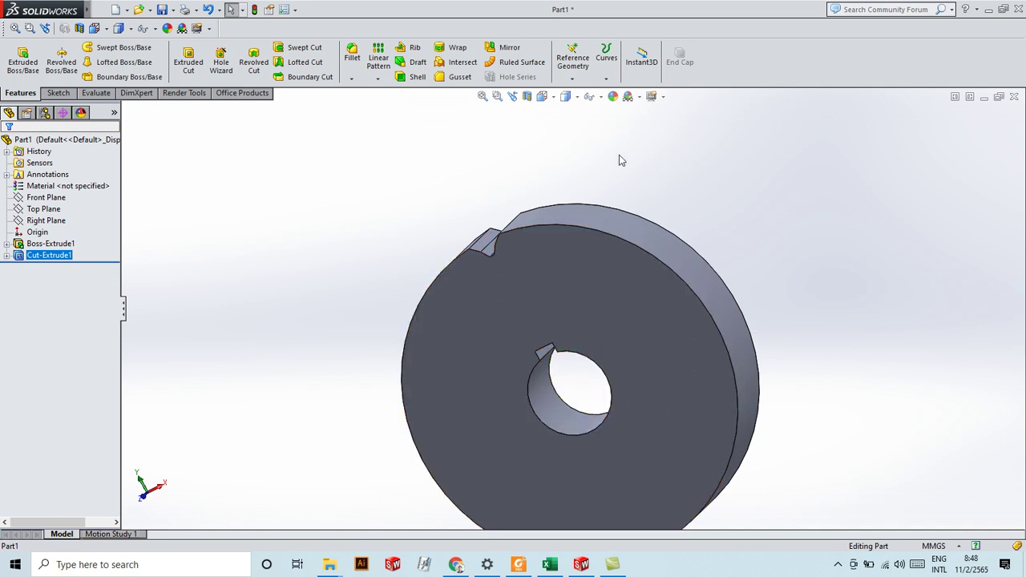
Create a reference axis through the gear's centre from the blank's outer cylindrical face.
left_click(578, 76)
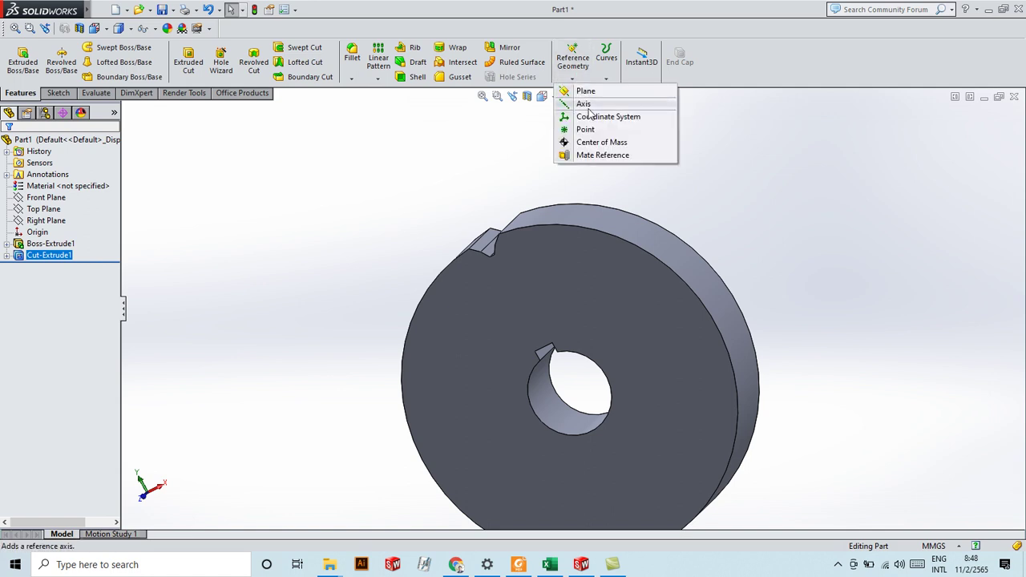
left_click(585, 106)
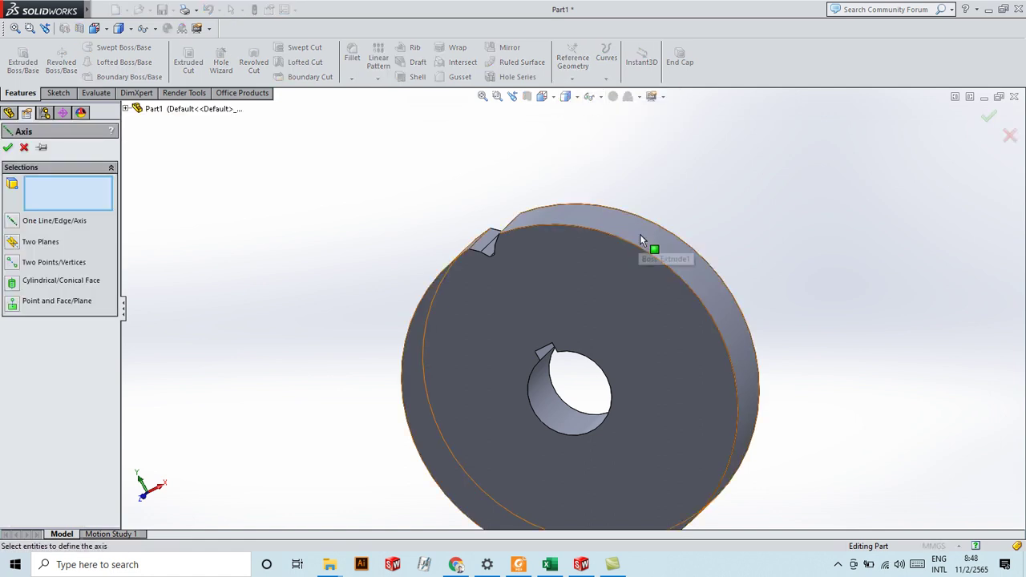
left_click(687, 265)
scroll(605, 381, "up", 5)
middle_click_drag(579, 393, 527, 390)
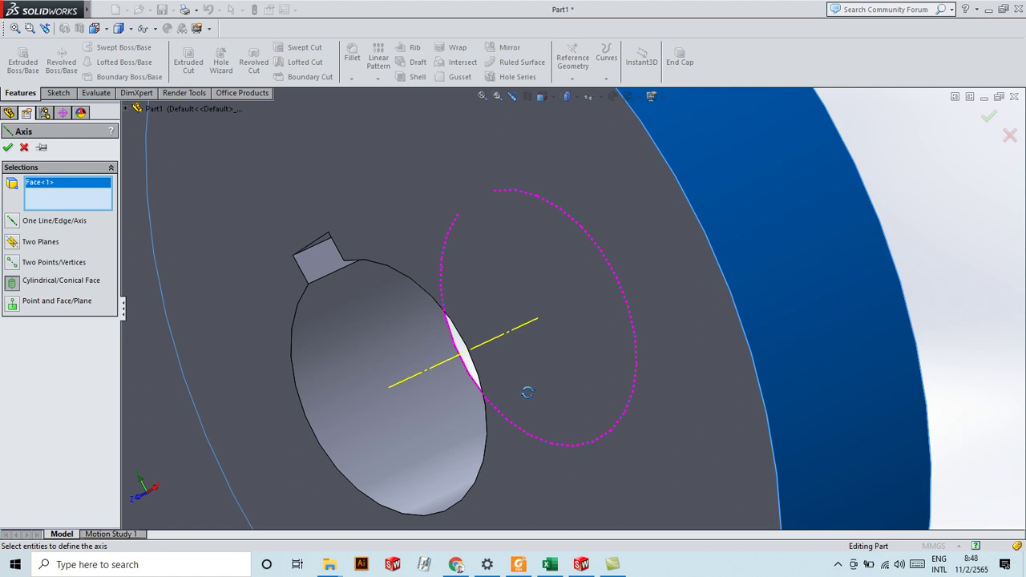
left_click(7, 148)
key("ctrl+shift+z")
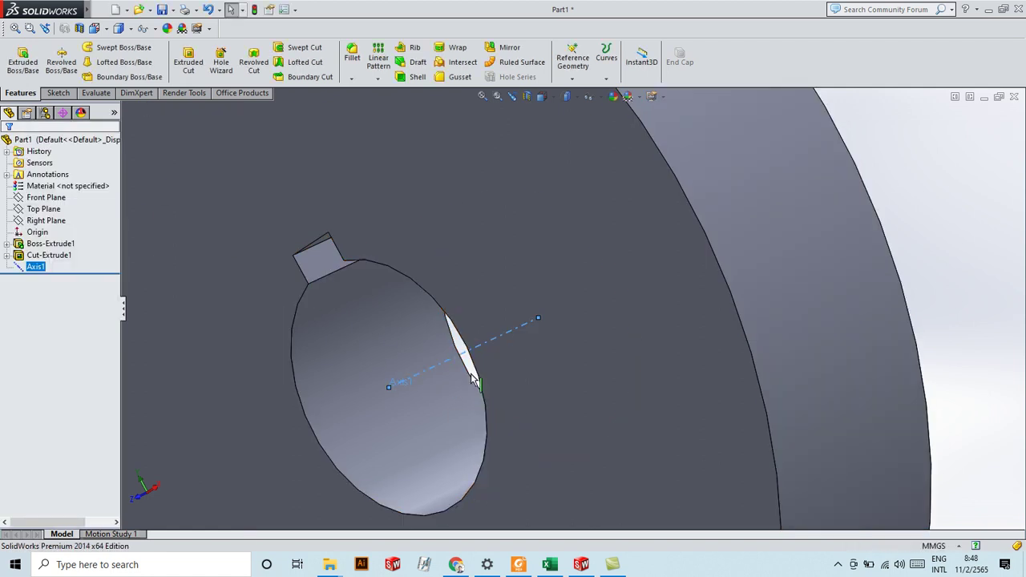
left_click(802, 313)
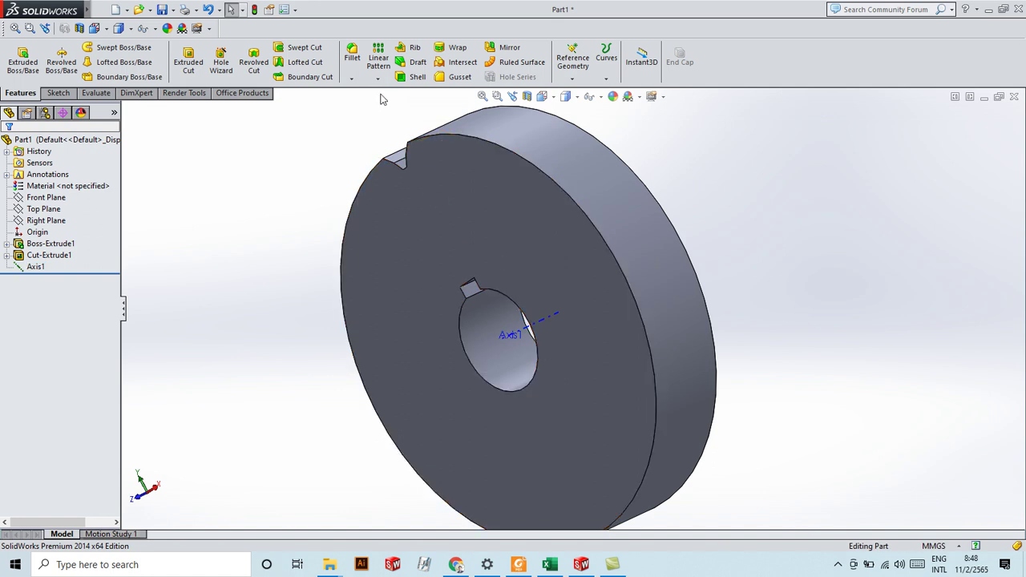
Set up a circular pattern of the tooth-gap cut around the gear's centre axis.
left_click(377, 78)
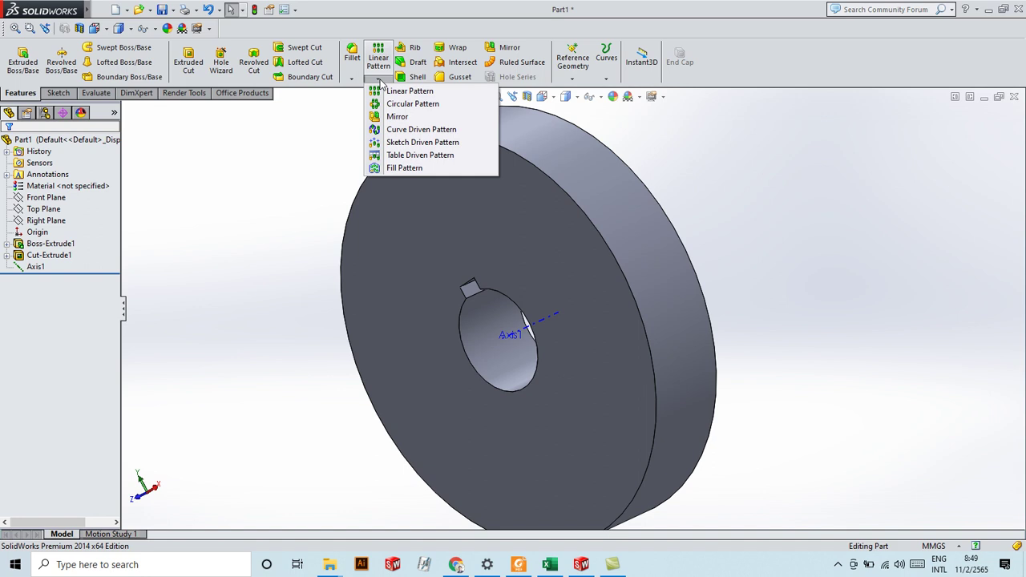
left_click(378, 79)
left_click(379, 80)
left_click(401, 107)
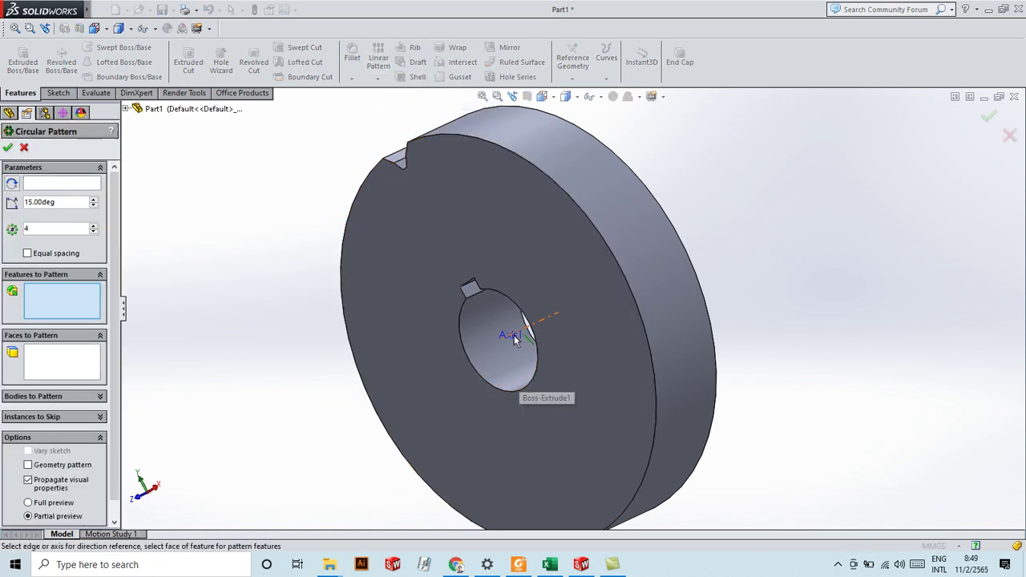
left_click(522, 332)
mouse_move(537, 305)
middle_mouse_down()
mouse_move(561, 315)
mouse_move(520, 294)
middle_mouse_up()
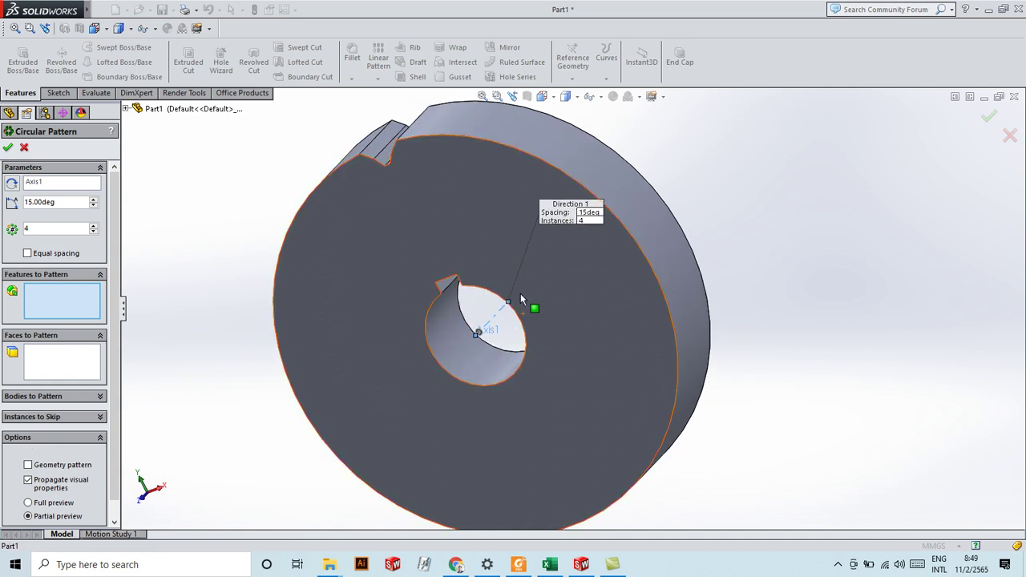
left_click(386, 152)
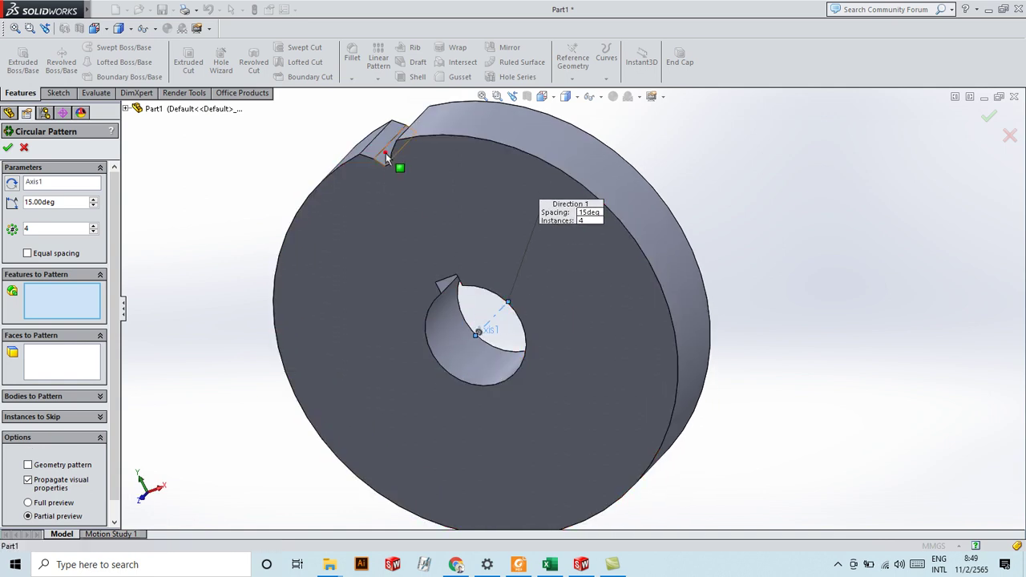
left_click(388, 157)
scroll(449, 200, "up", 3)
middle_click_drag(495, 220, 538, 175)
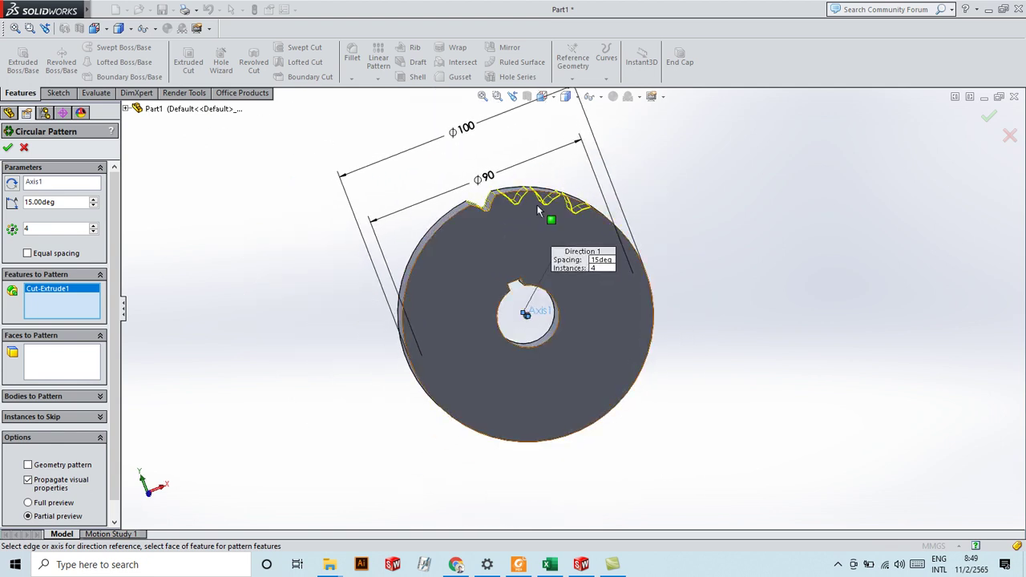
scroll(538, 174, "down", 2)
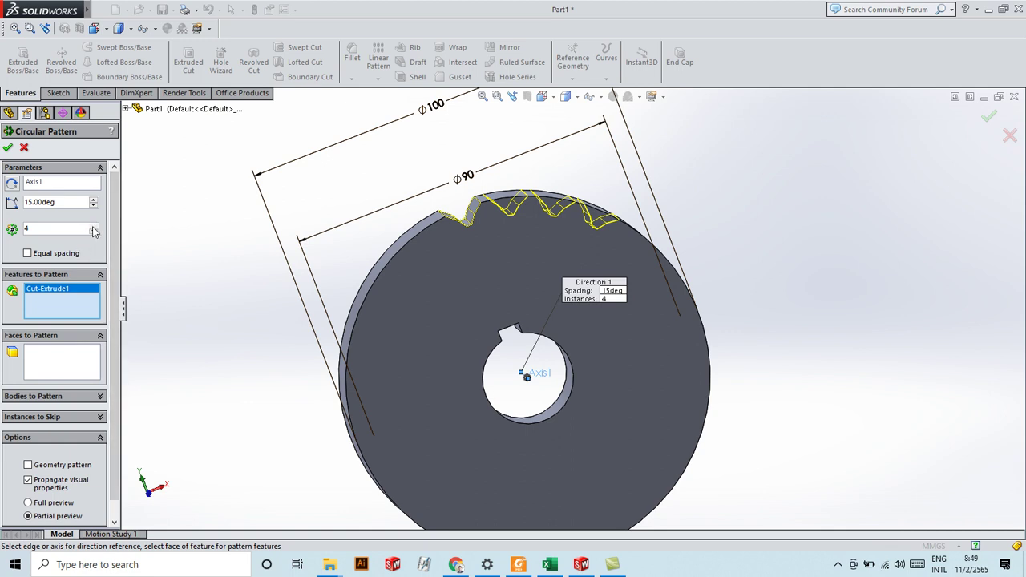
Set the circular pattern's number of instances to 24.
left_click(93, 227)
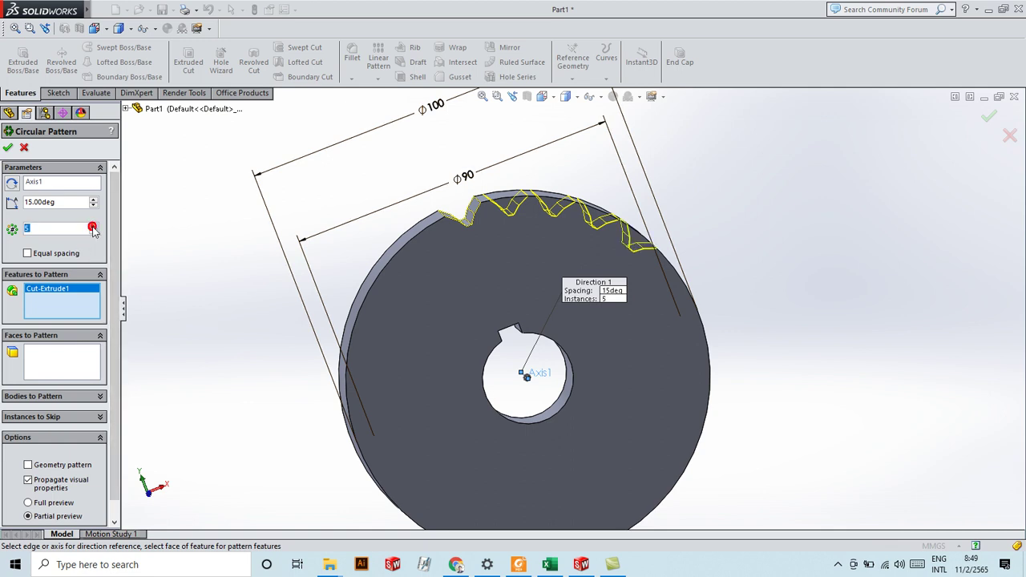
left_click(93, 227)
left_click(93, 227)
left_click(93, 227)
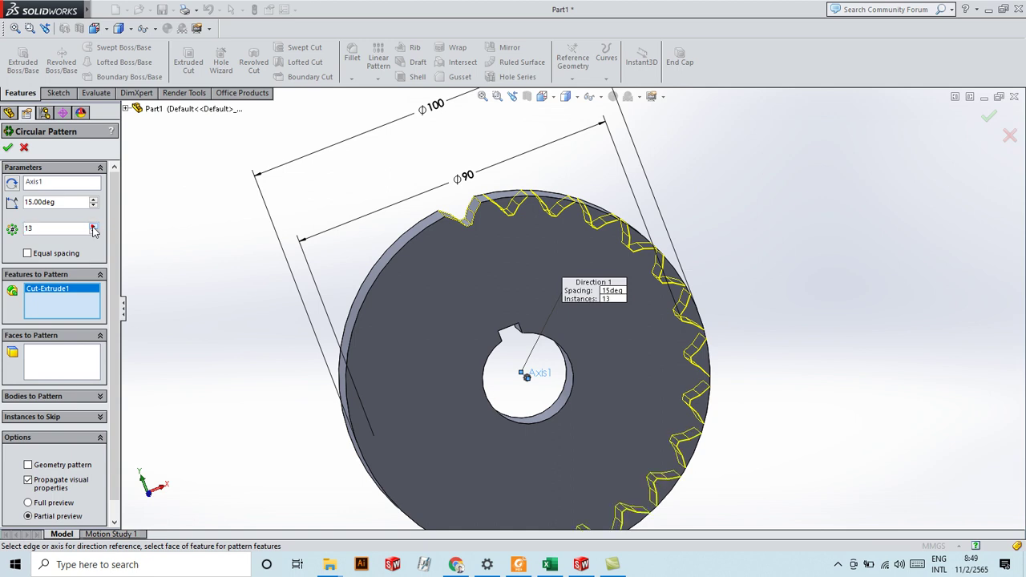
left_click(93, 227)
left_click(93, 227)
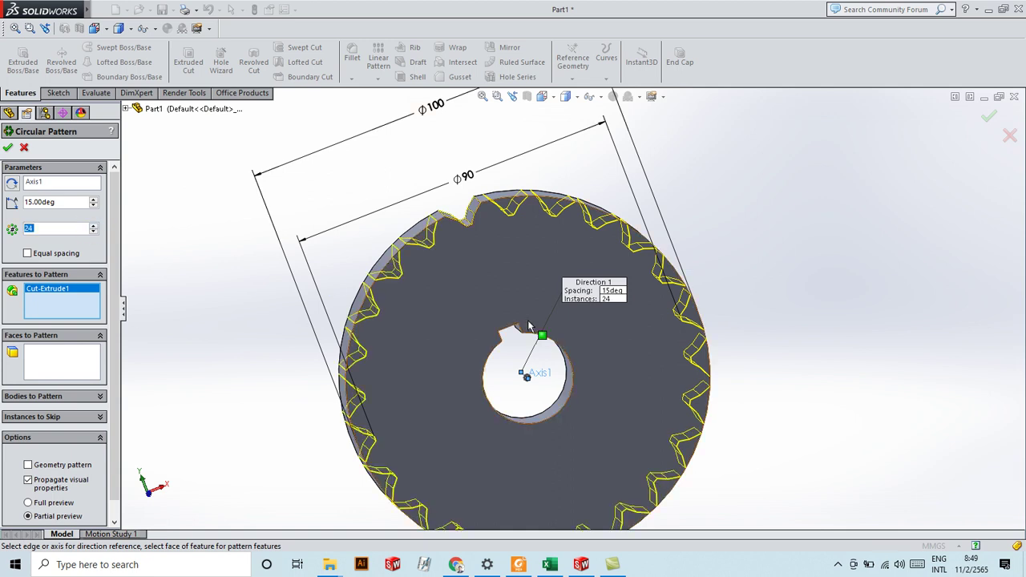
scroll(565, 329, "up", 2)
middle_click_drag(571, 330, 497, 283)
scroll(497, 282, "down", 2)
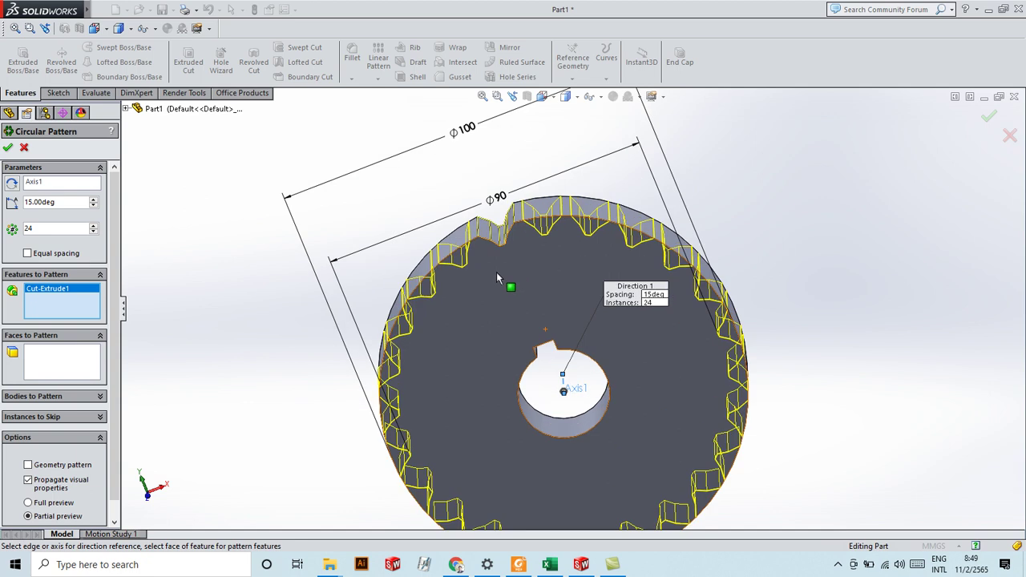
scroll(497, 280, "down", 3)
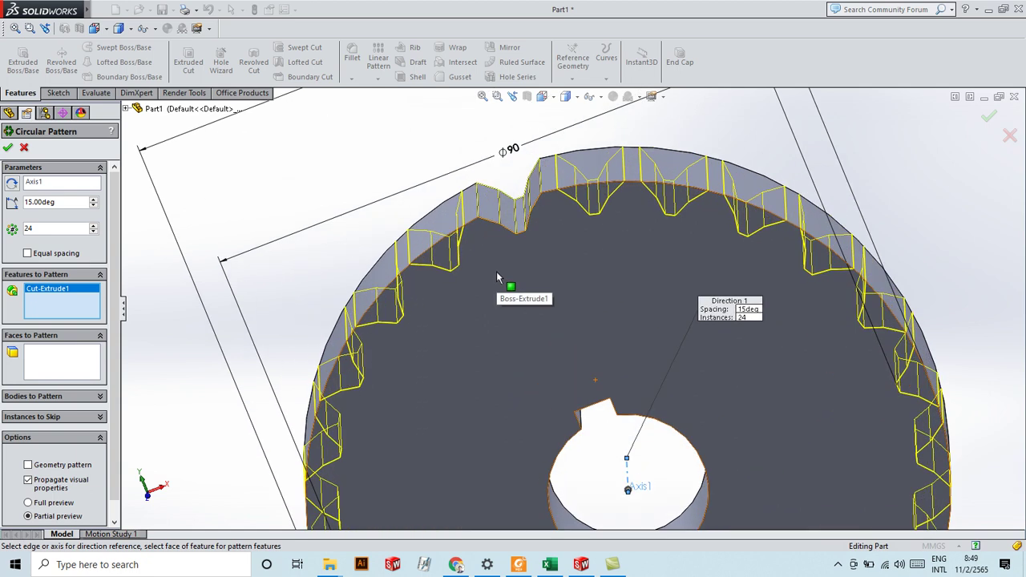
Try a 25-degree spacing for the circular pattern and set it back to 15 degrees.
left_click(93, 201)
left_click(94, 201)
left_click(94, 200)
left_click(94, 200)
left_click(94, 200)
left_click(94, 201)
left_click(93, 201)
left_click(93, 201)
left_click(94, 200)
left_click(94, 201)
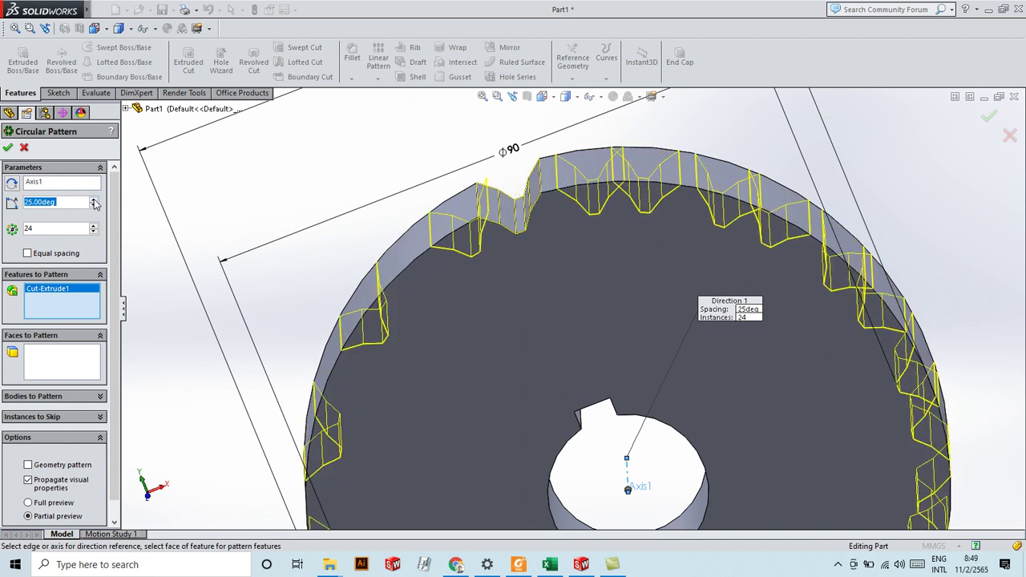
double_click(94, 207)
double_click(95, 207)
double_click(95, 206)
left_click(95, 207)
double_click(94, 207)
left_click(94, 207)
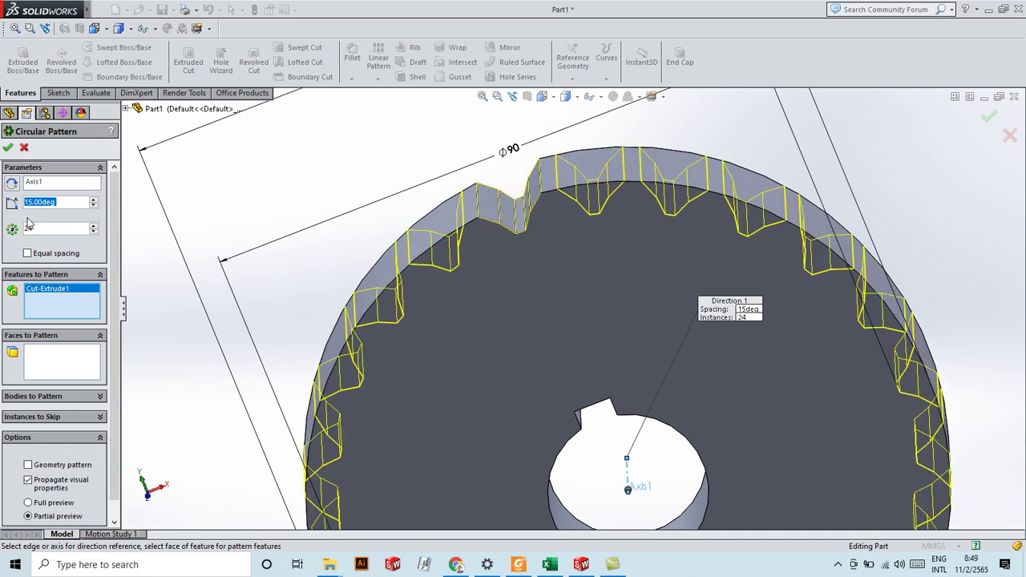
Accept the circular pattern of 24 tooth gaps at 15-degree spacing.
scroll(477, 257, "up", 4)
middle_click_drag(584, 281, 618, 244)
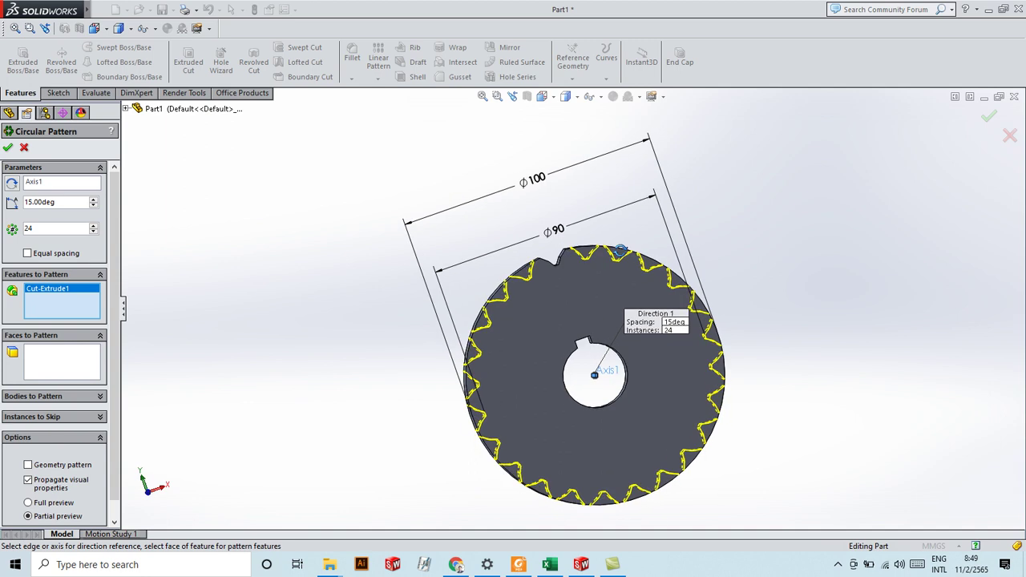
left_click(8, 149)
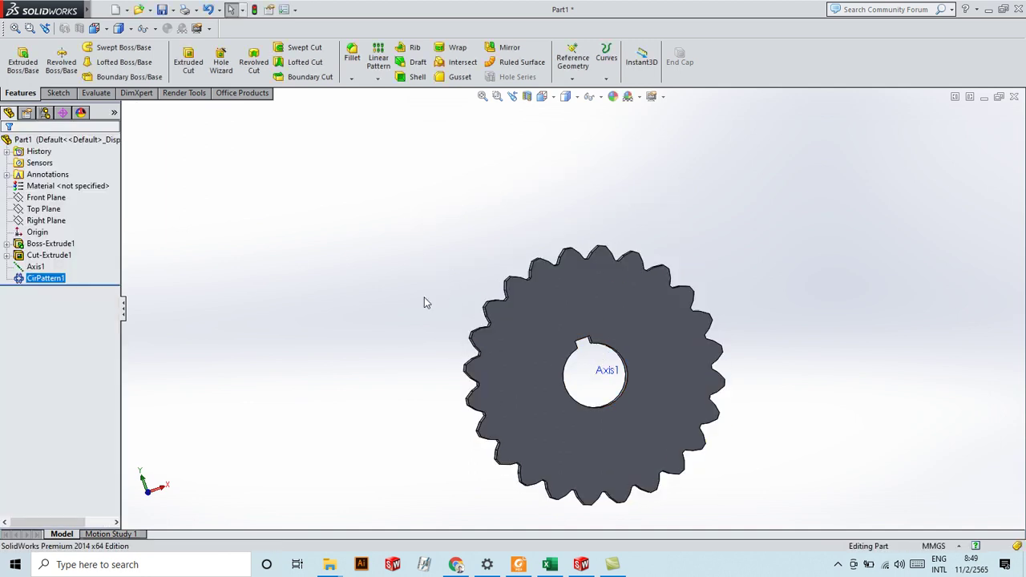
Inspect the patterned gear teeth and keyed bore, and orient the model to the isometric view.
middle_click_drag(686, 258, 647, 335)
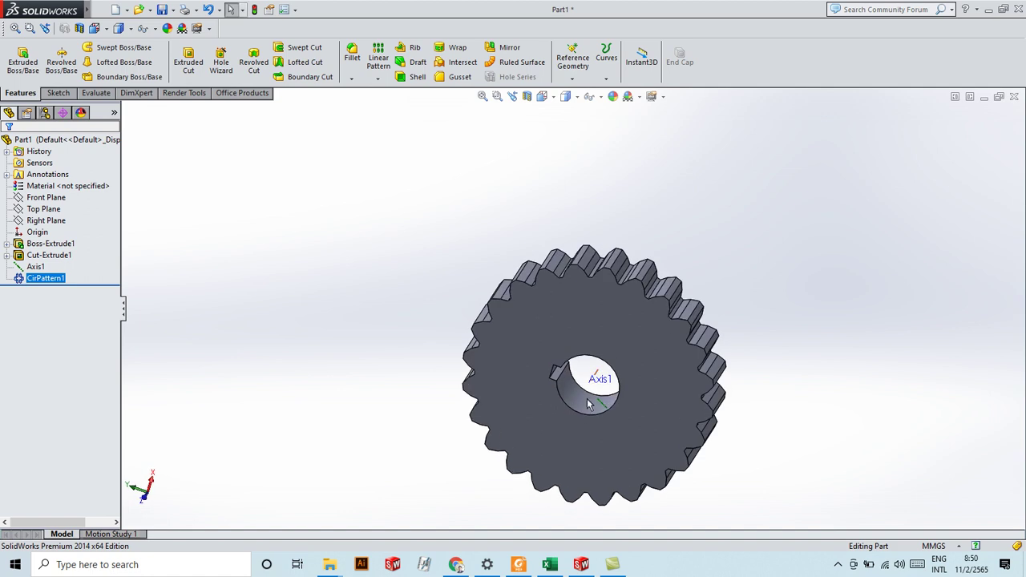
scroll(582, 405, "down", 3)
scroll(582, 405, "down", 2)
scroll(582, 405, "up", 5)
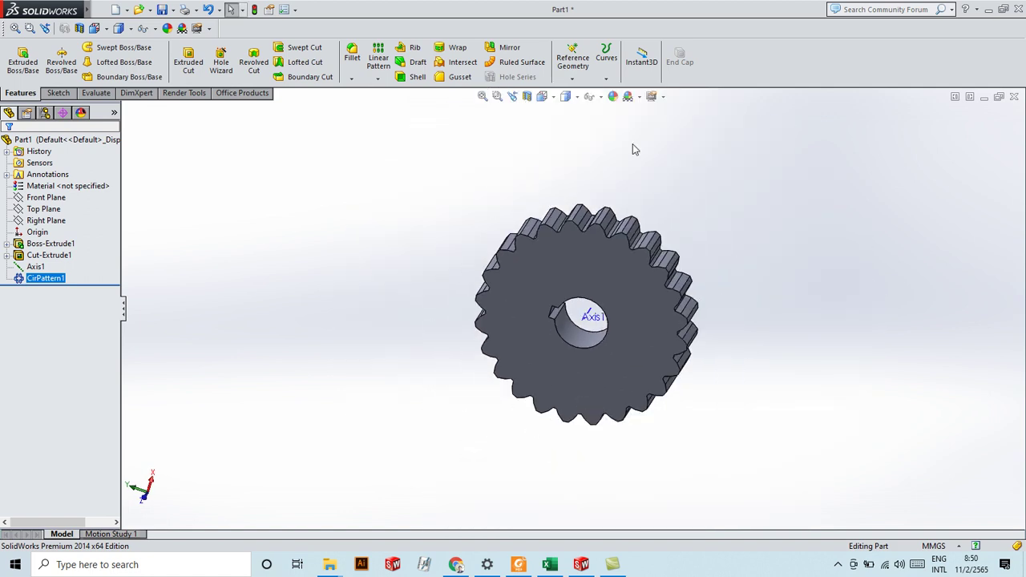
left_click(547, 98)
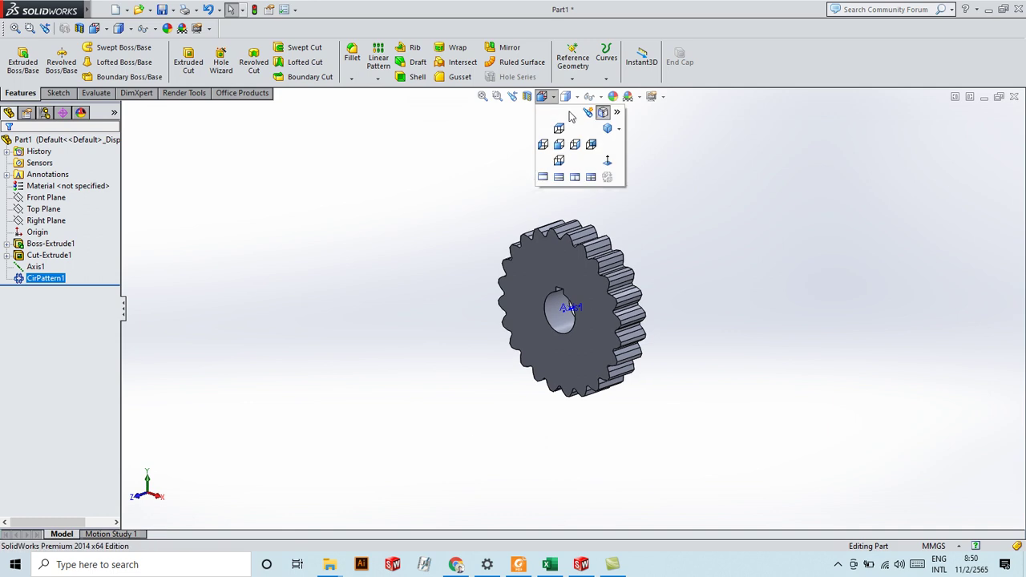
left_click(605, 126)
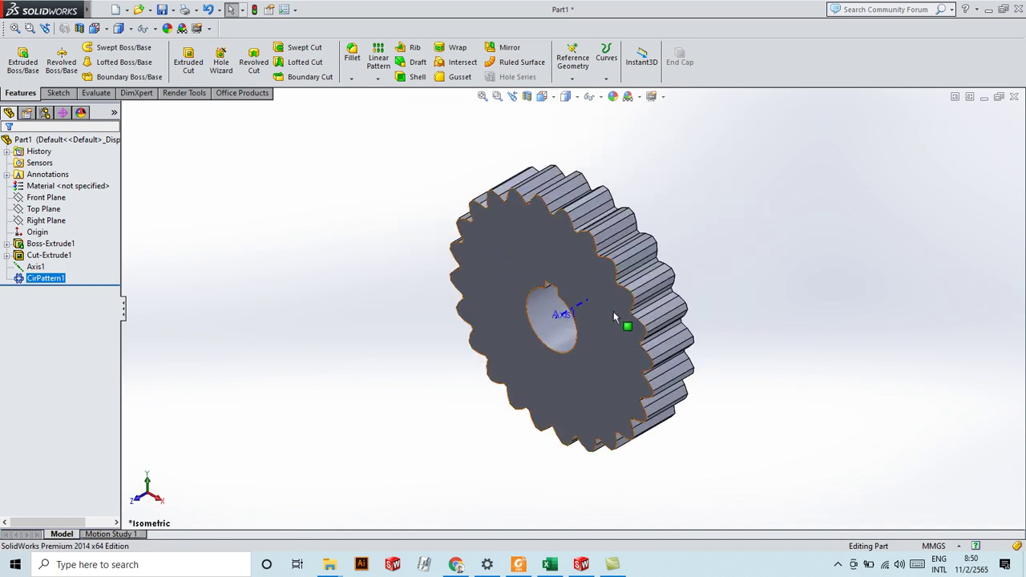